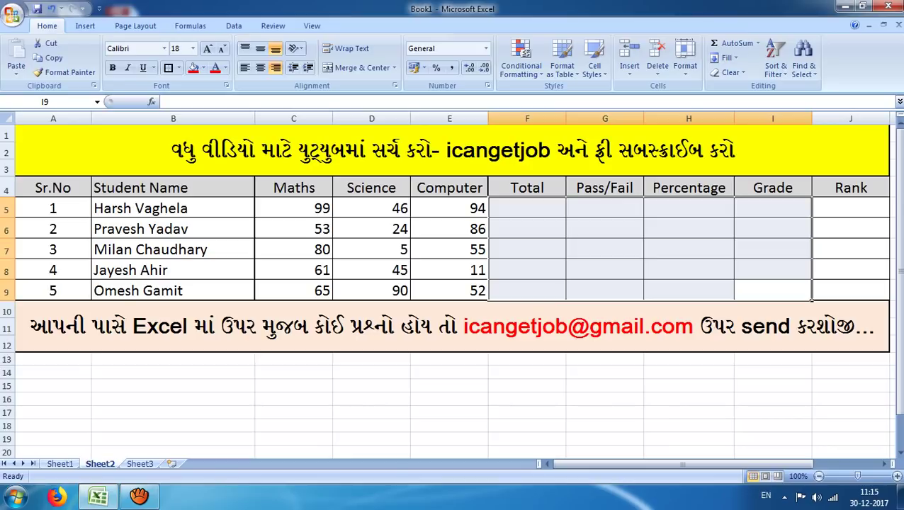
Step: Review the marksheet's columns: Student Name, Maths, Science, Computer, Total, Pass/Fail, Percentage, Grade and Rank
left_click(529, 253)
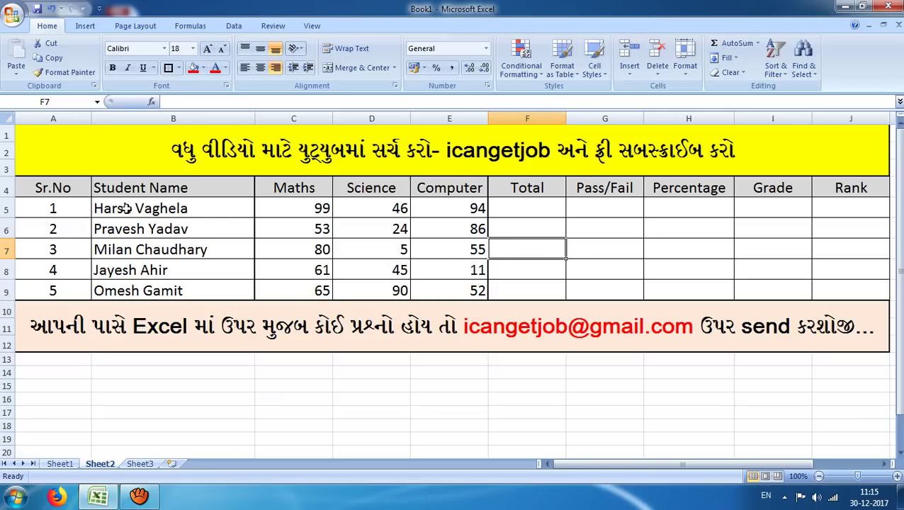
left_click_drag(123, 189, 126, 288)
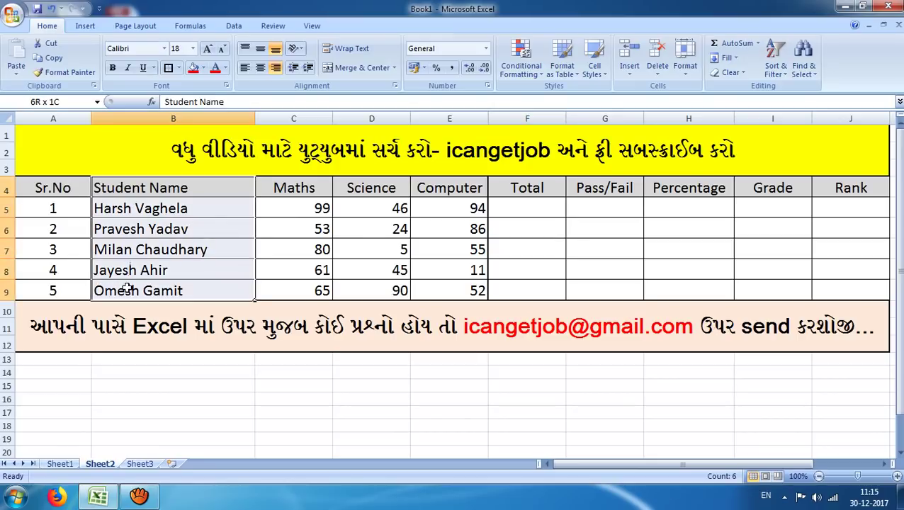
left_click_drag(289, 191, 435, 283)
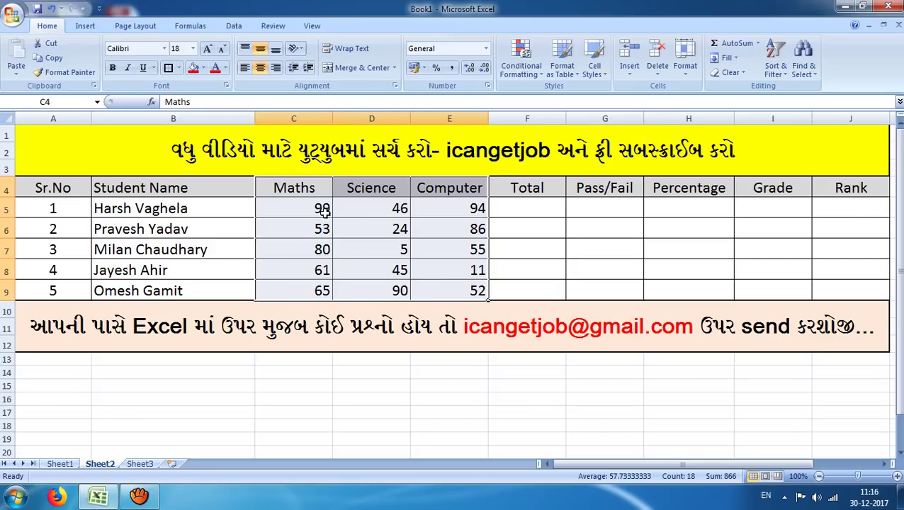
left_click_drag(323, 209, 462, 296)
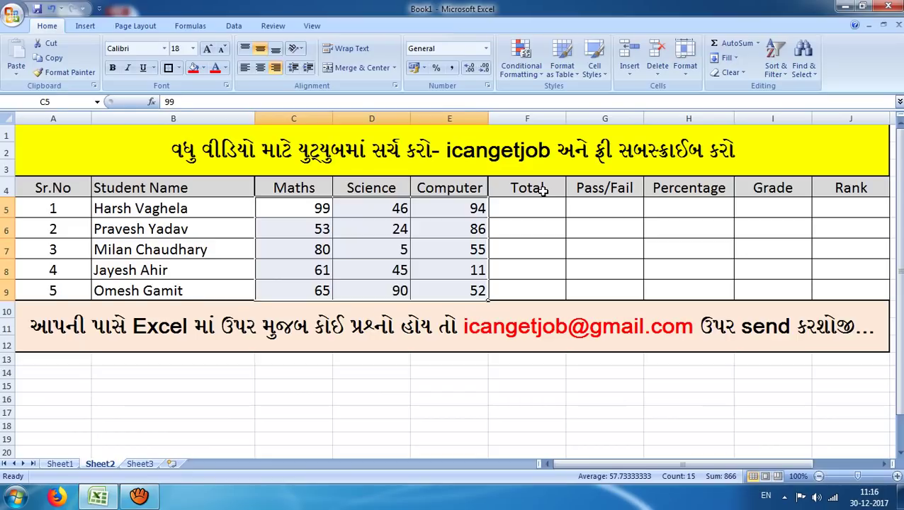
left_click_drag(542, 190, 530, 291)
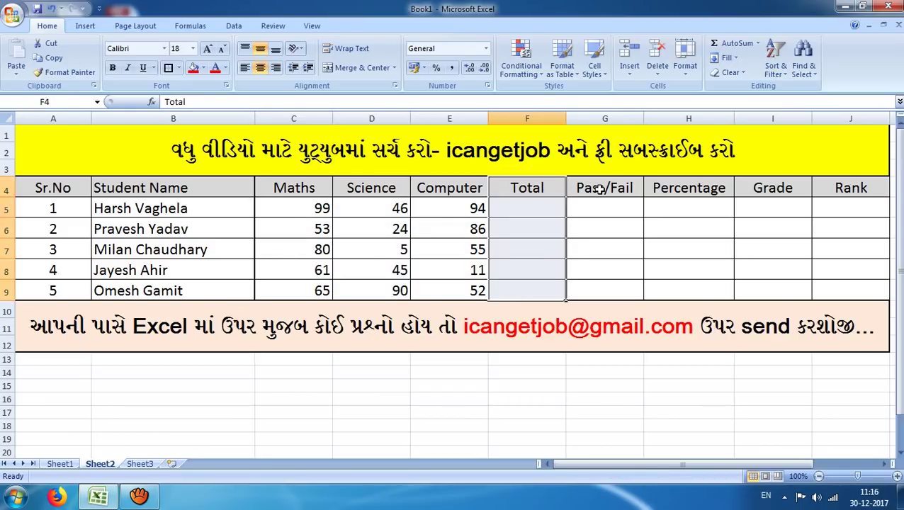
left_click_drag(600, 190, 586, 293)
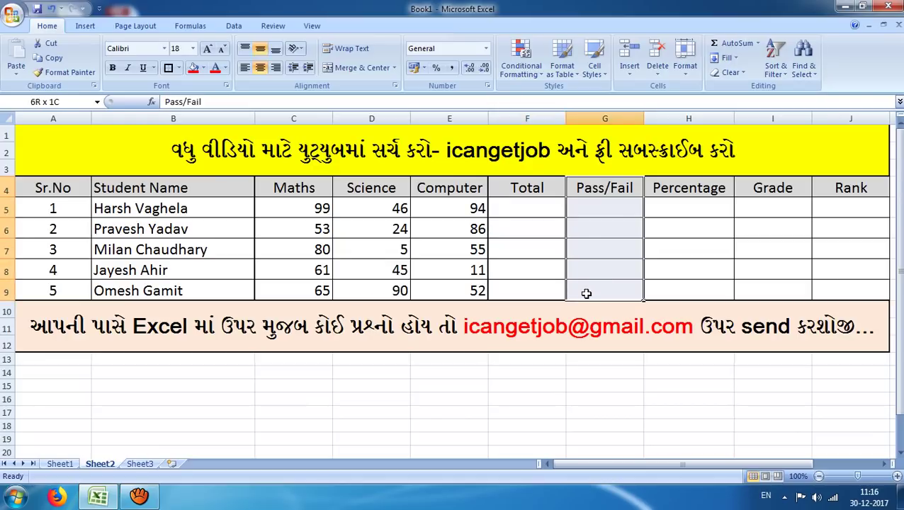
left_click_drag(681, 191, 673, 287)
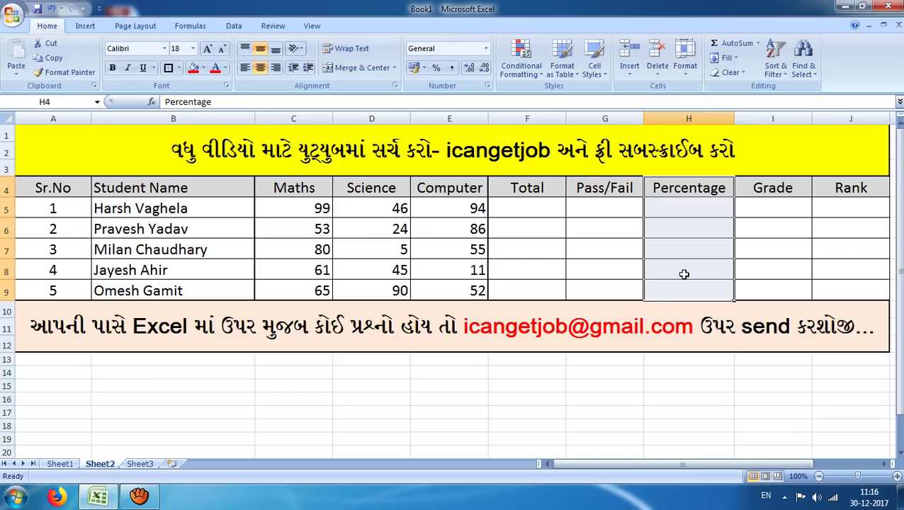
left_click_drag(771, 190, 774, 284)
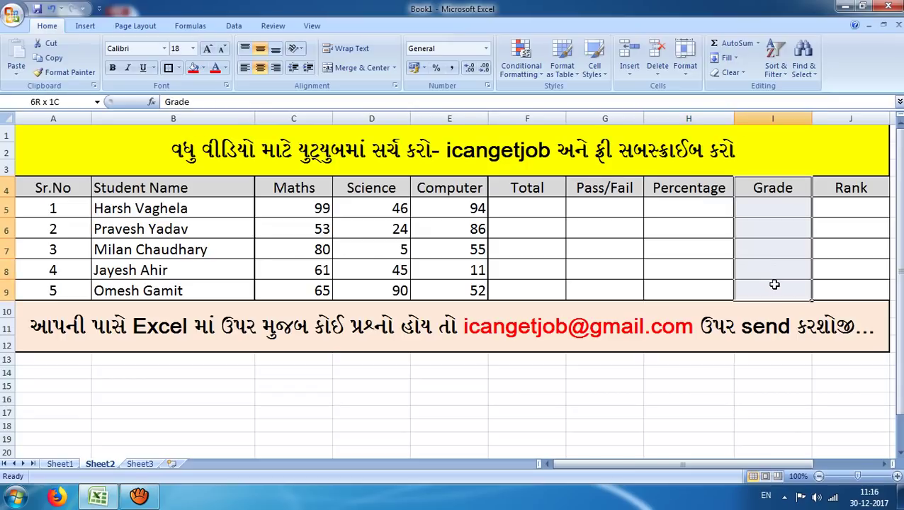
left_click_drag(863, 190, 844, 291)
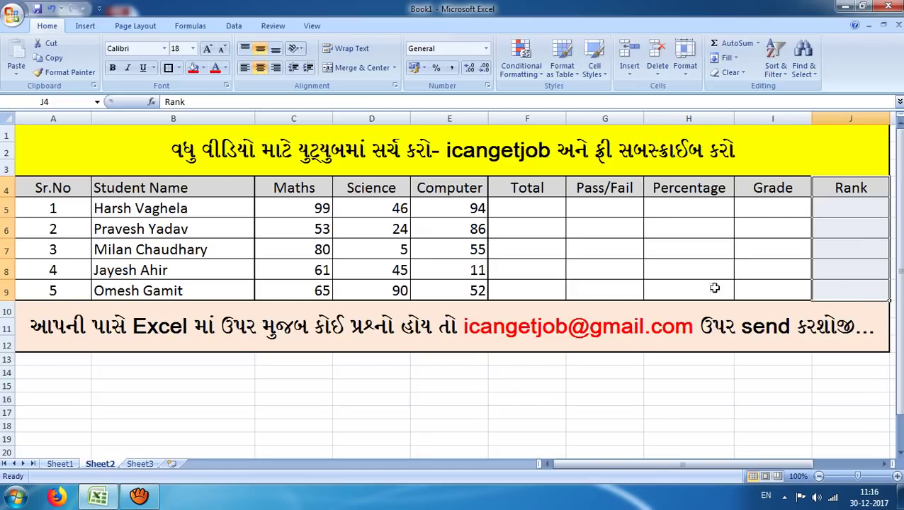
Step: Enter =SUM(C5:E5) in F5 and fill it down to F9, giving totals 239, 163, 140, 117, 207
left_click(524, 208)
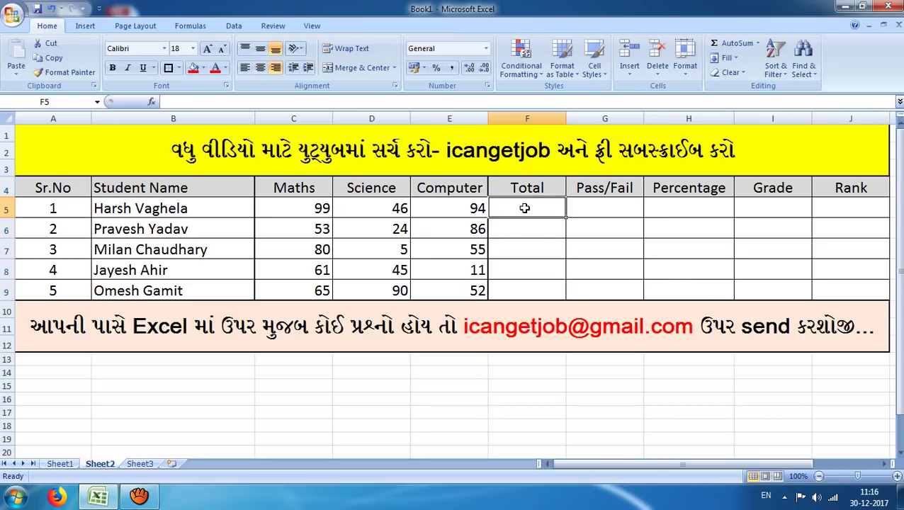
type("=")
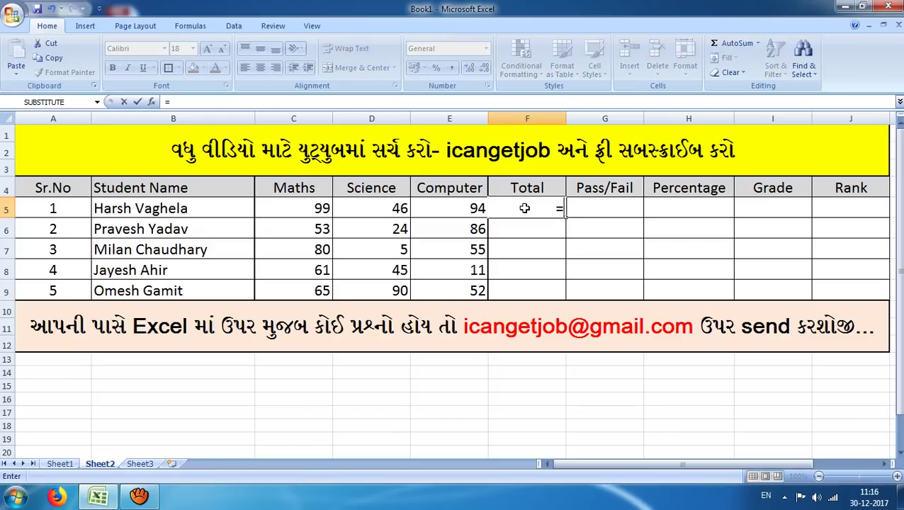
type("sum")
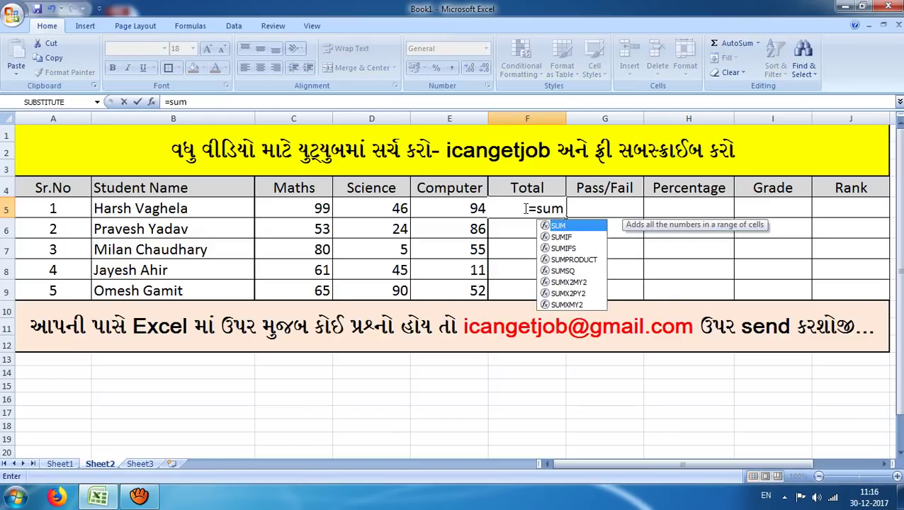
type("(")
left_click_drag(316, 210, 425, 209)
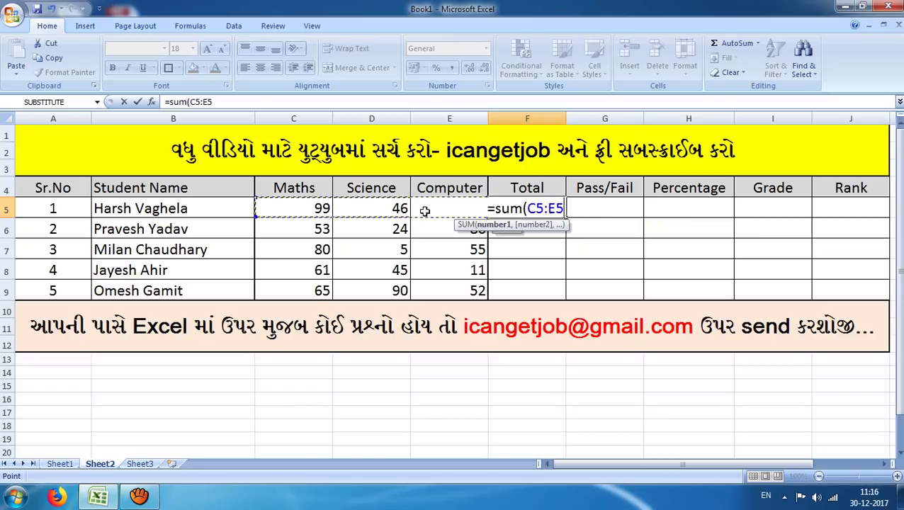
type(")")
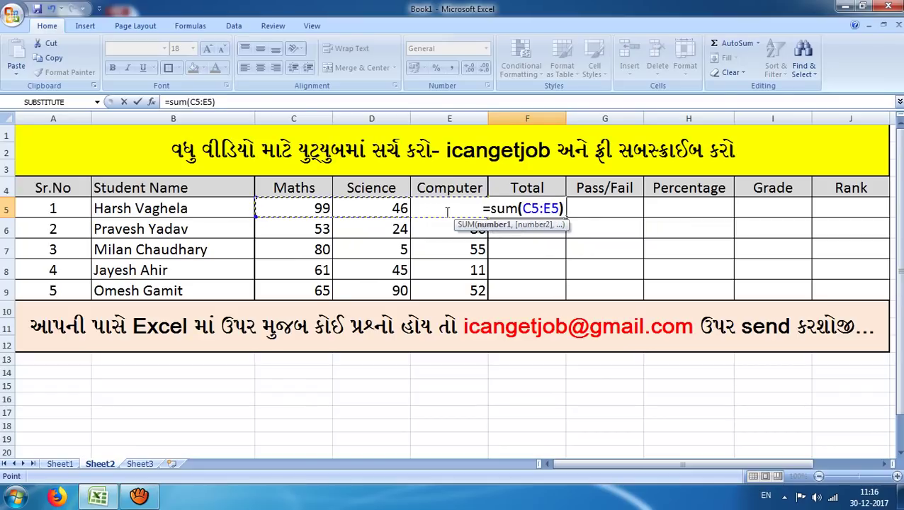
key("Return")
left_click(554, 209)
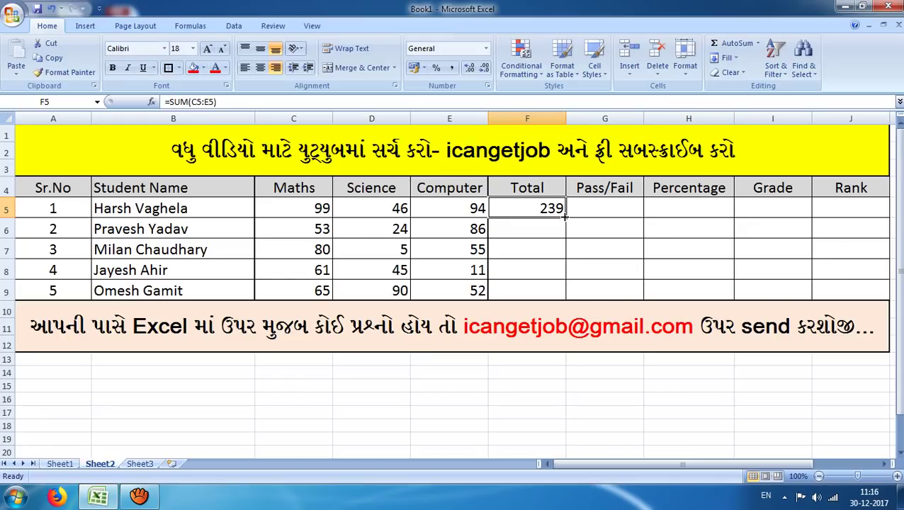
left_click_drag(566, 219, 559, 291)
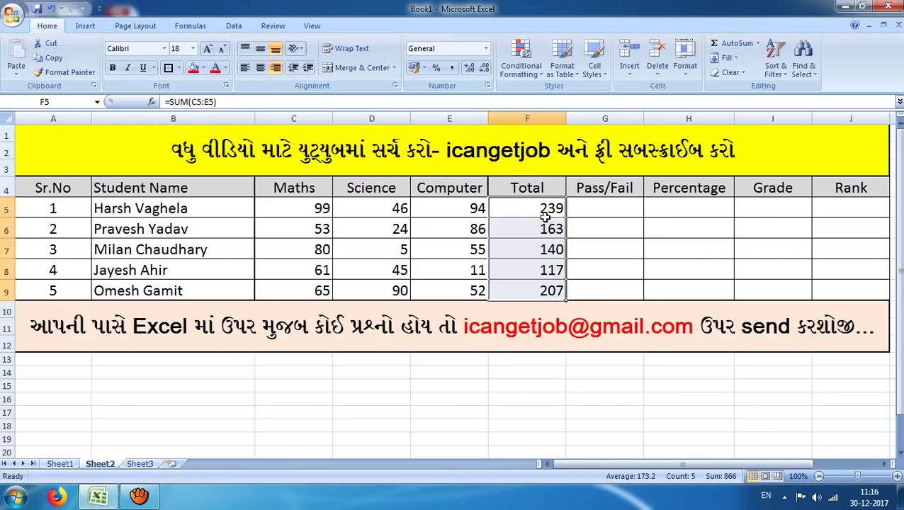
left_click(592, 209)
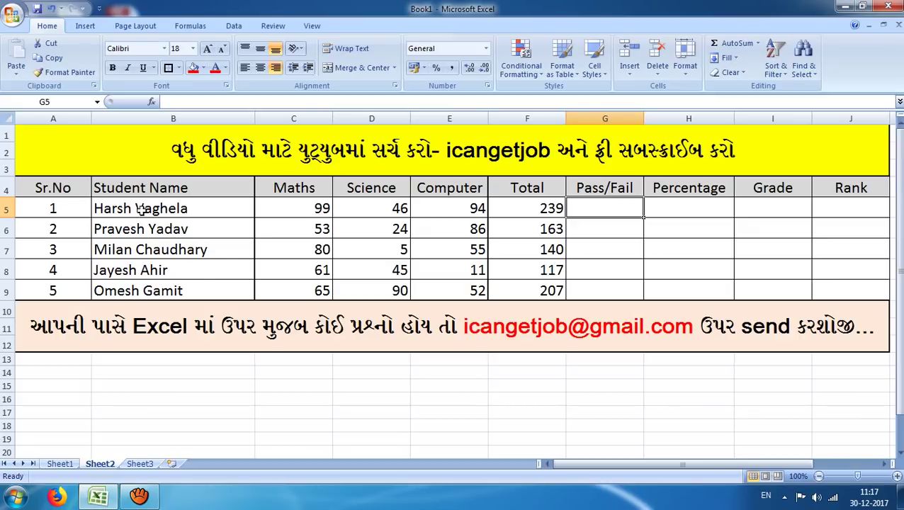
Step: Give the first student's marks C5:E5 a red fill
left_click_drag(312, 210, 476, 210)
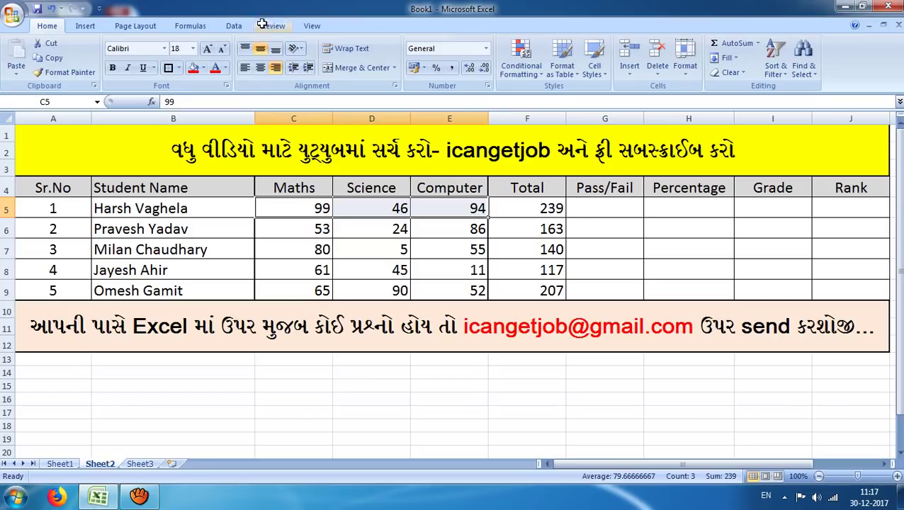
left_click(193, 67)
left_click(446, 256)
left_click(313, 211)
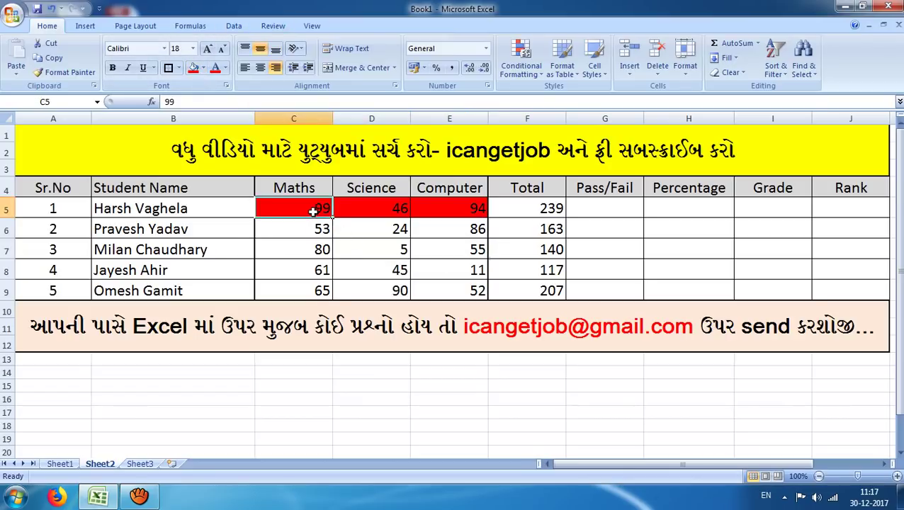
left_click(372, 210)
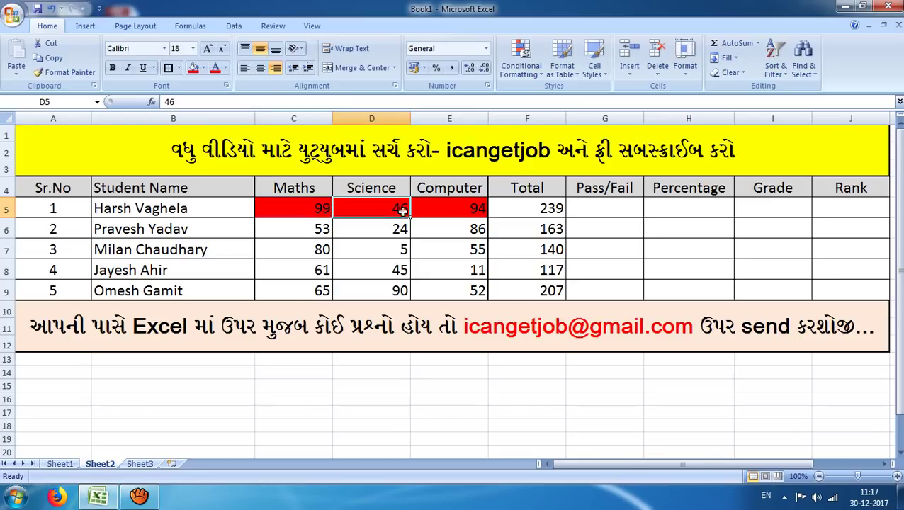
left_click(448, 210)
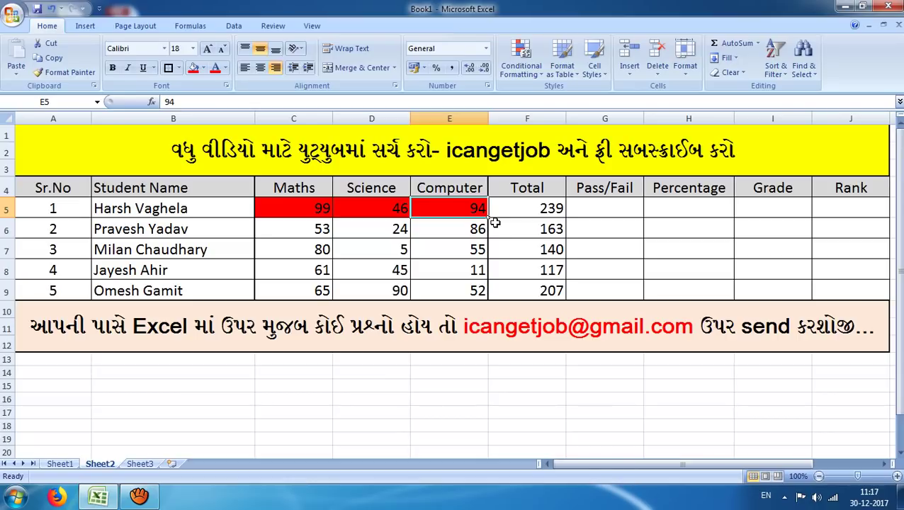
Step: Change the fill of C5:E5 (99, 46, 94) to green
left_click_drag(297, 207, 460, 207)
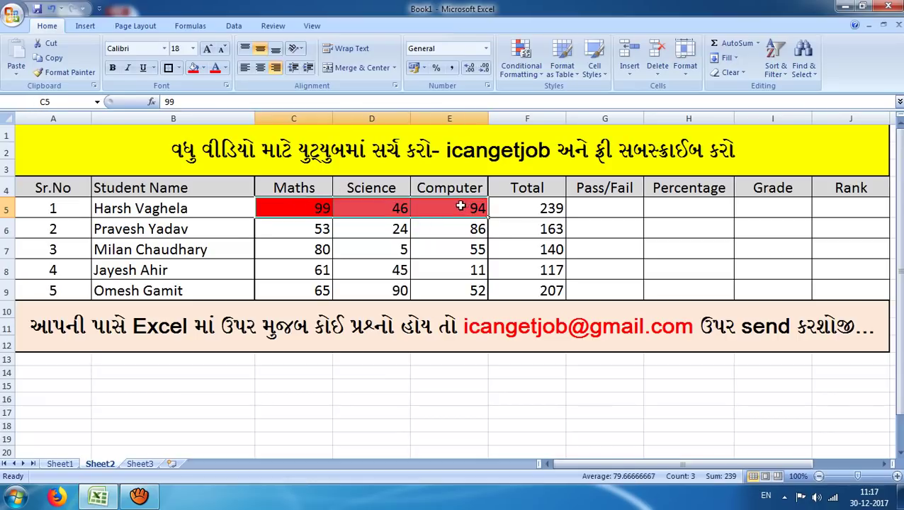
left_click(203, 68)
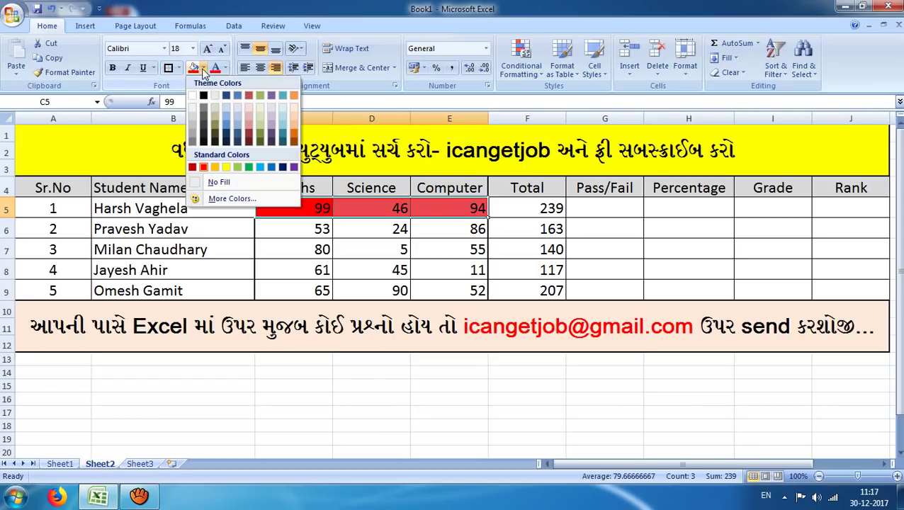
left_click(247, 168)
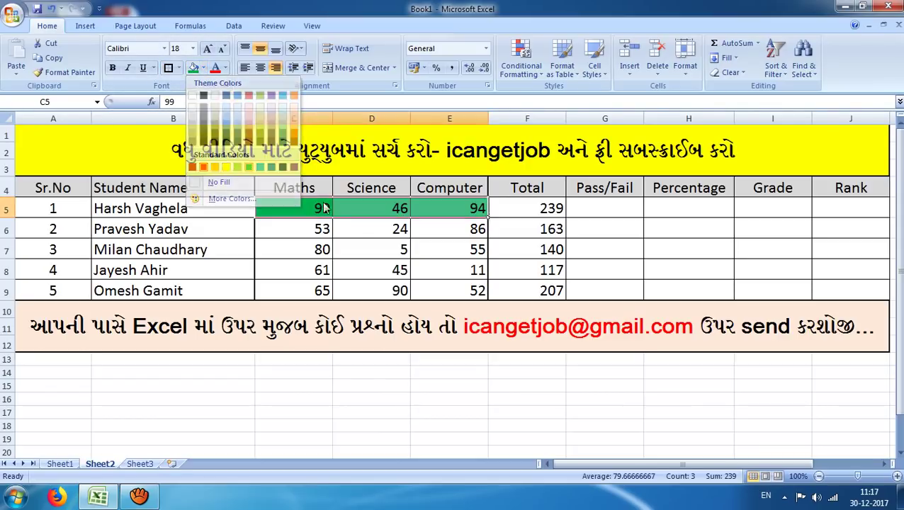
left_click(299, 231)
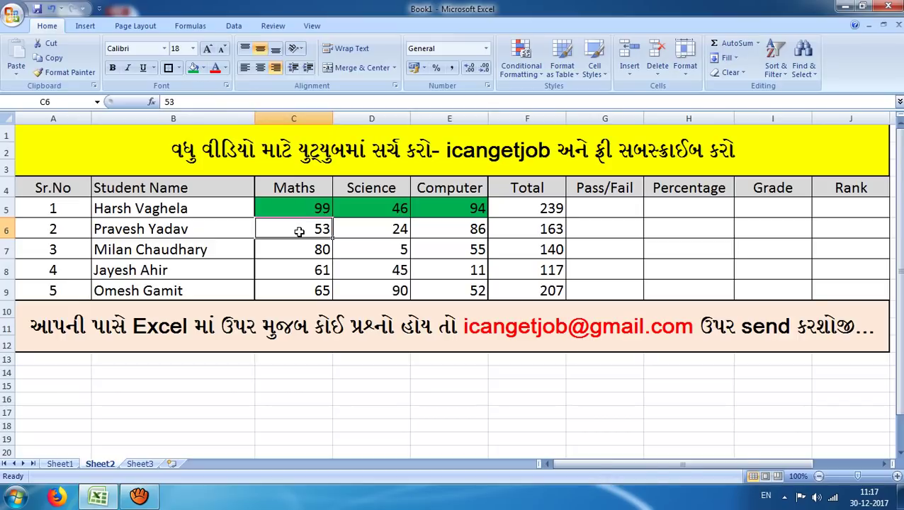
left_click_drag(299, 231, 457, 230)
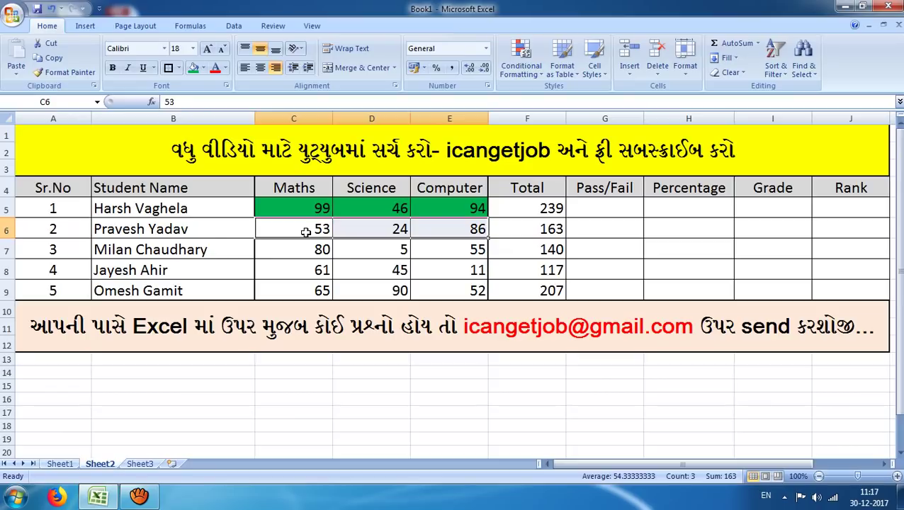
Step: Fill the second student's marks green, with the low Science mark 24 red
left_click(198, 70)
left_click(369, 230)
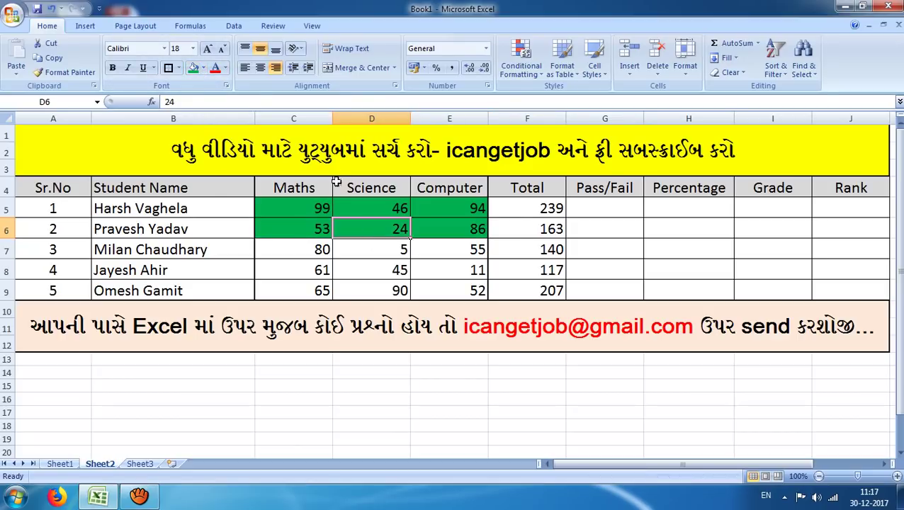
left_click(202, 69)
left_click(203, 167)
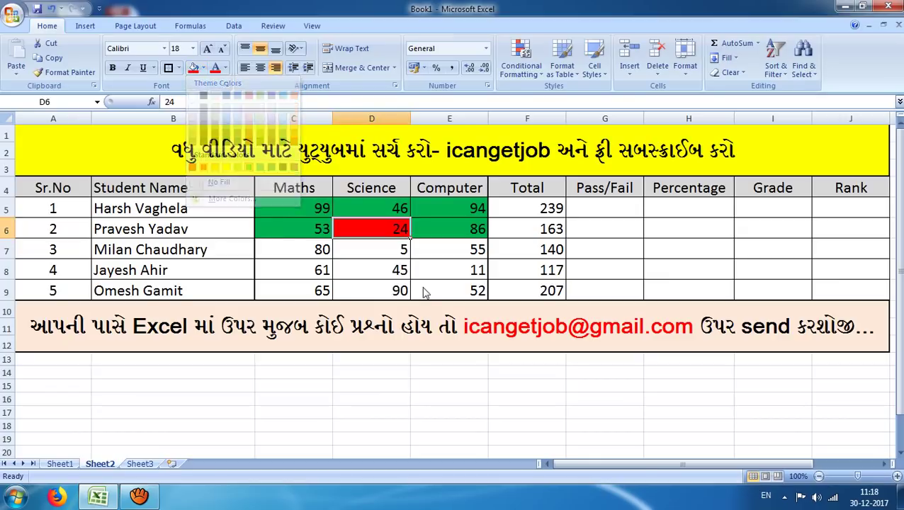
left_click(587, 231)
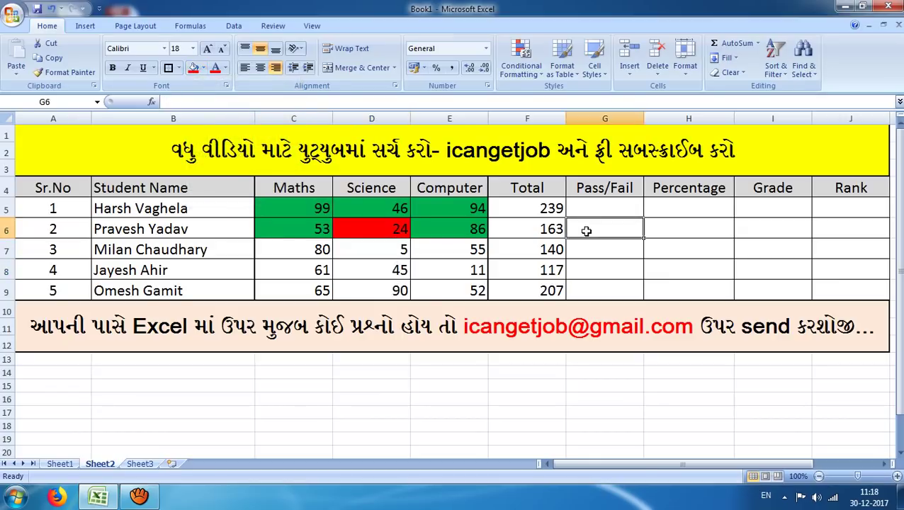
Step: Fill the third student's marks in row 7 green, with the failing Science mark 5 red
left_click_drag(304, 250, 423, 251)
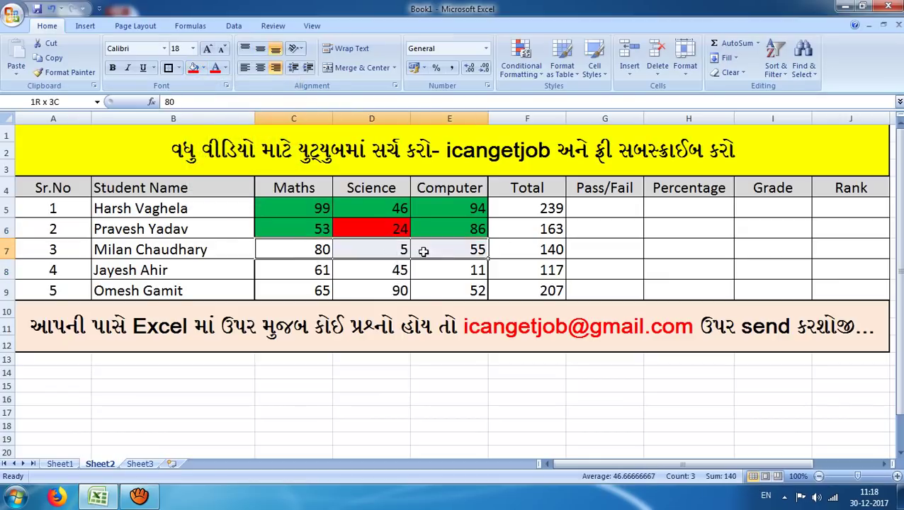
left_click(204, 68)
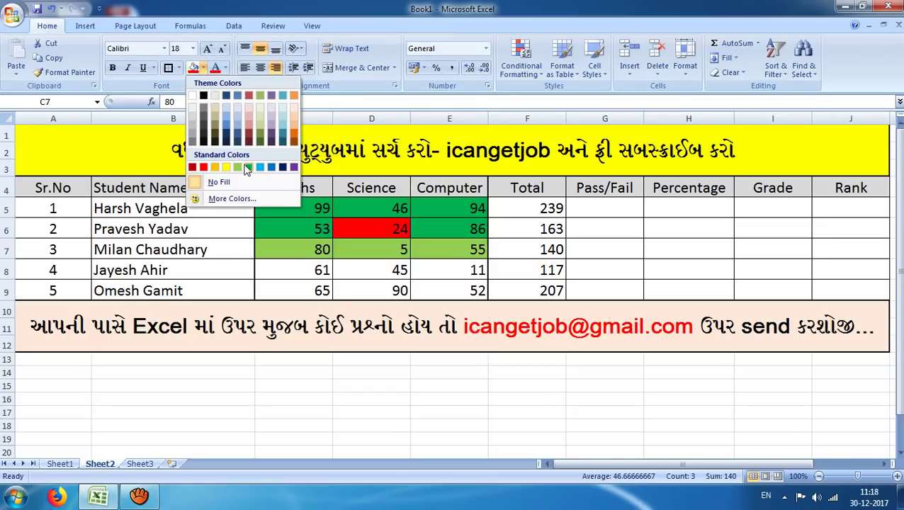
left_click(248, 167)
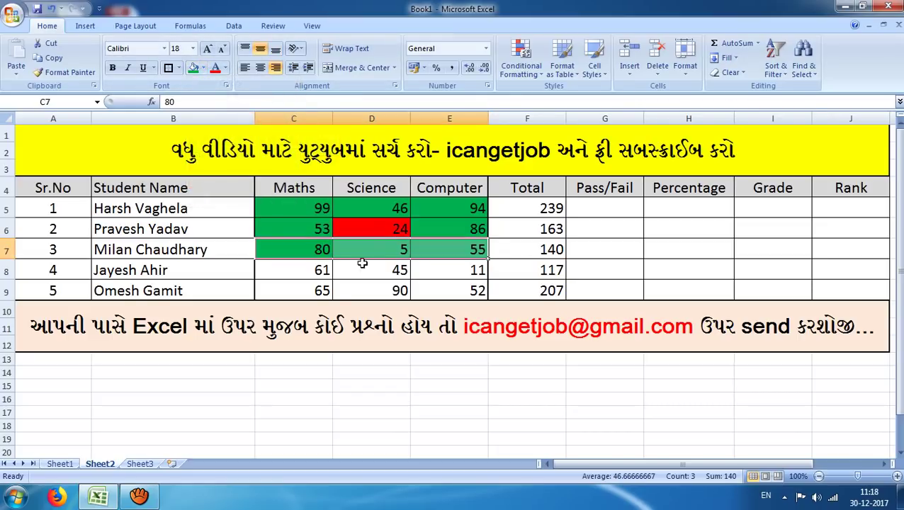
left_click(314, 254)
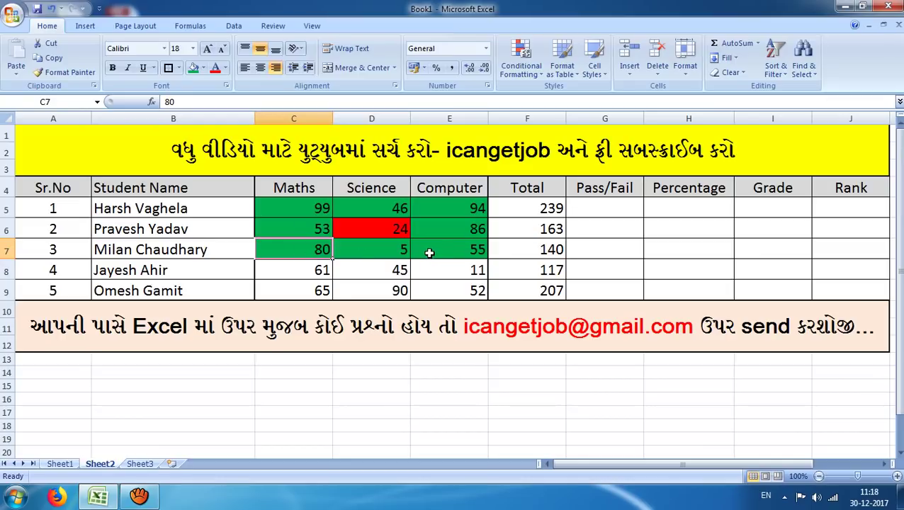
left_click(451, 253)
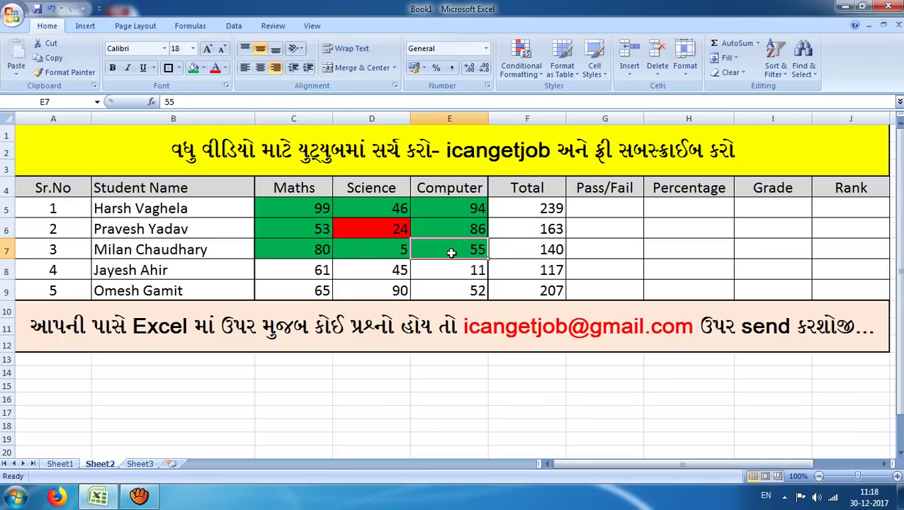
left_click(389, 252)
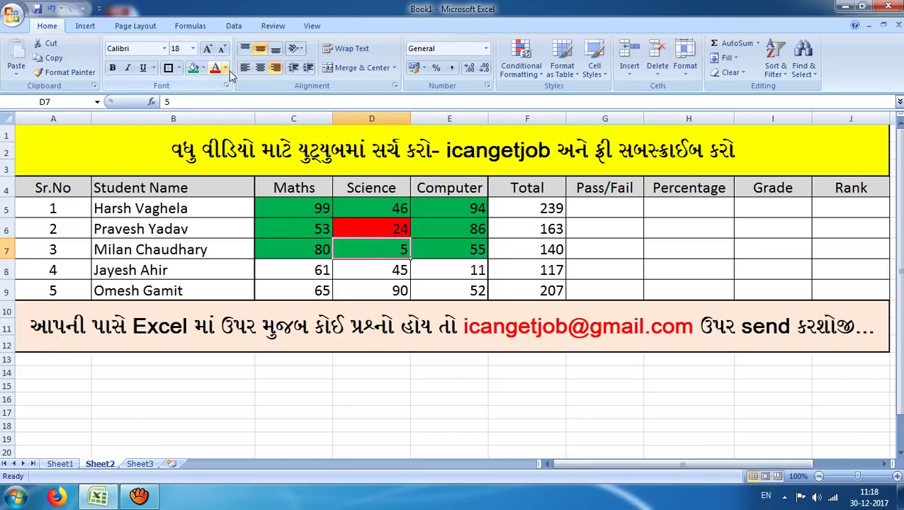
left_click(204, 68)
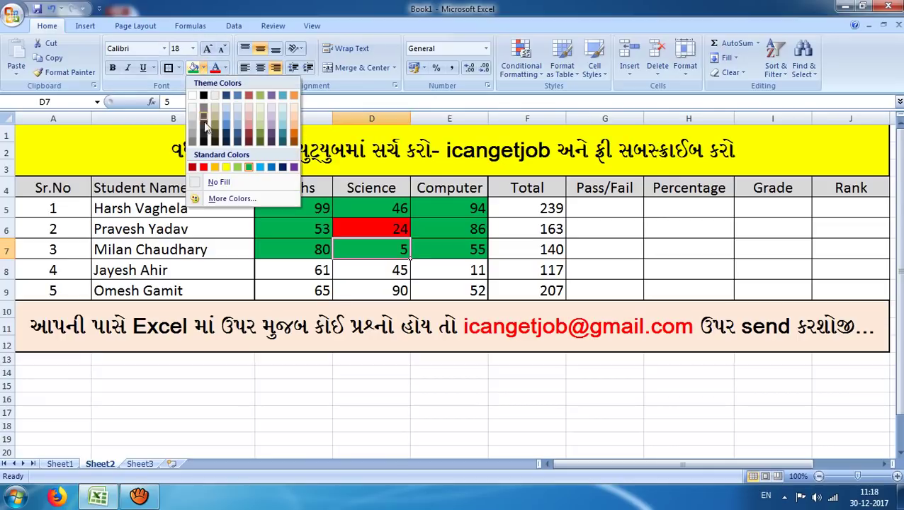
left_click(203, 168)
left_click(436, 292)
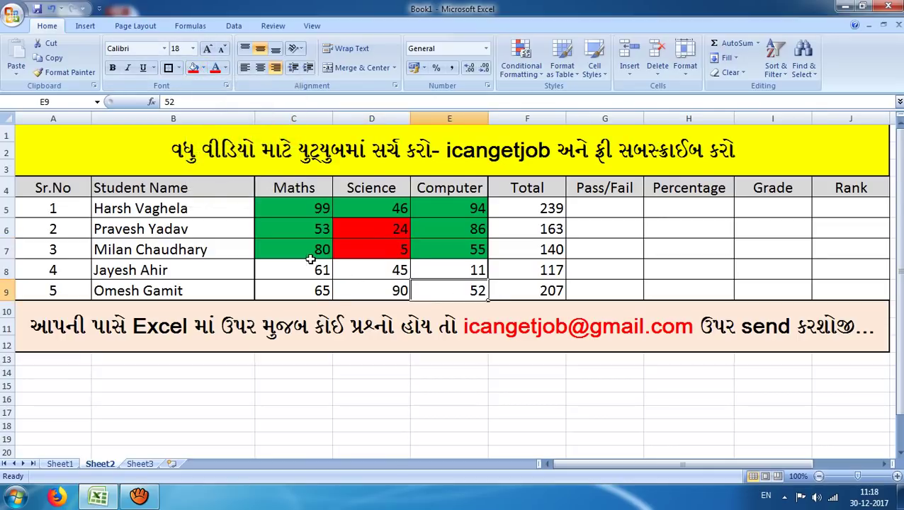
left_click(623, 244)
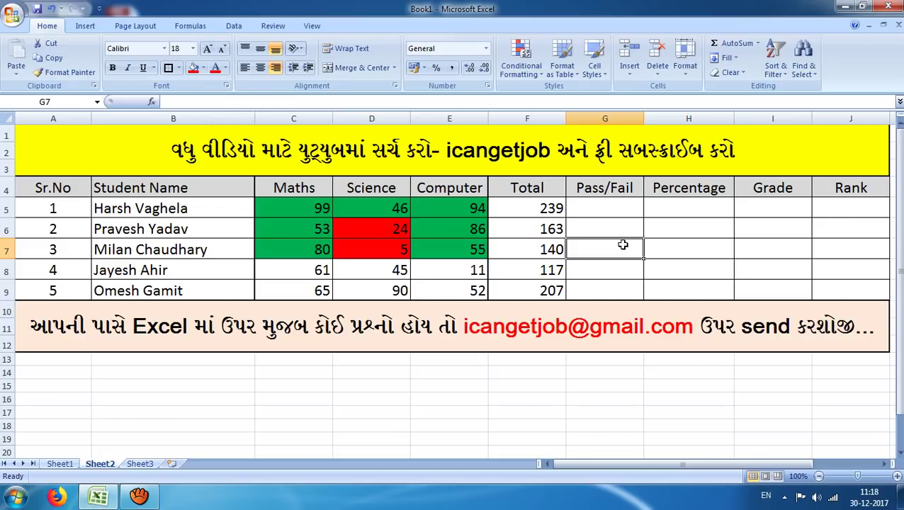
Step: Fill the fourth student's marks in row 8 green, with the failing Computer mark 11 red
left_click_drag(305, 270, 435, 274)
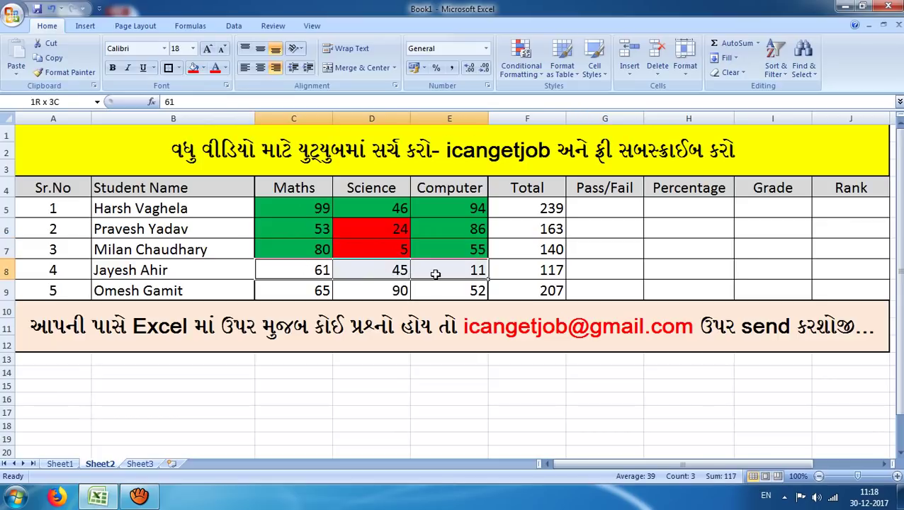
left_click(204, 67)
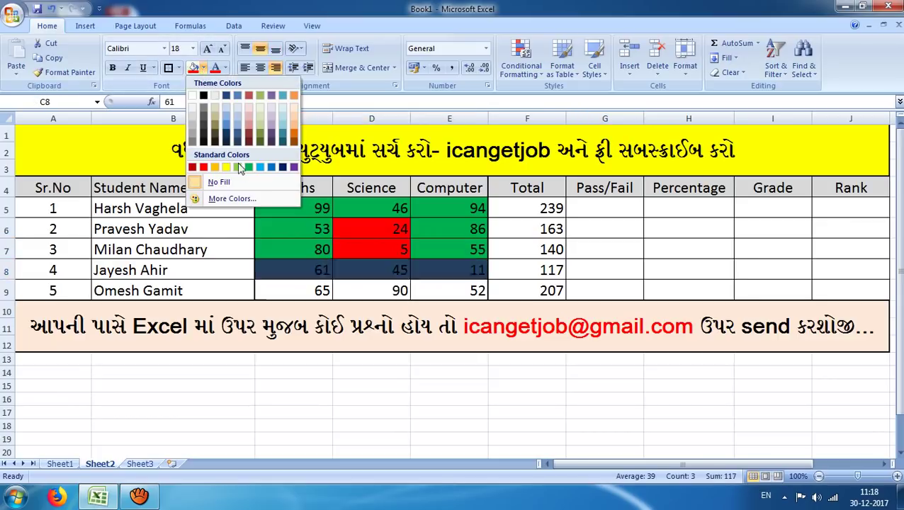
left_click(248, 167)
left_click(447, 275)
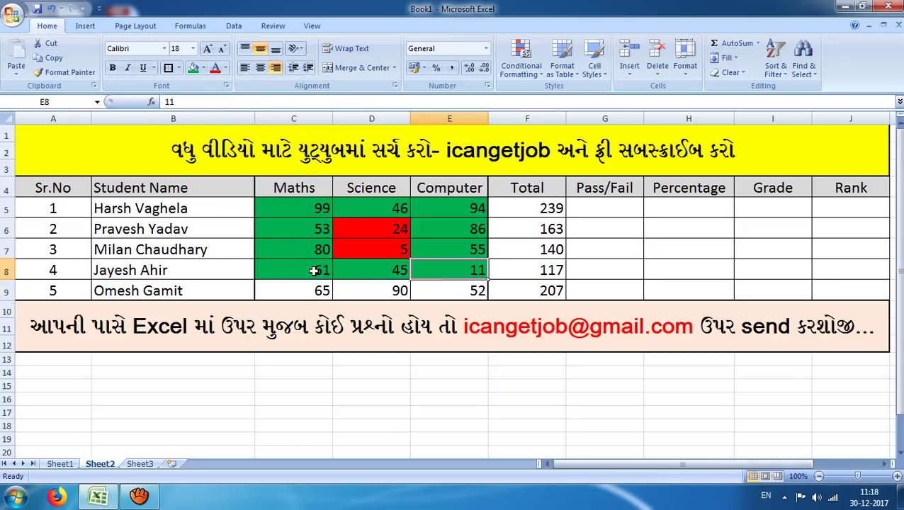
left_click_drag(314, 271, 361, 273)
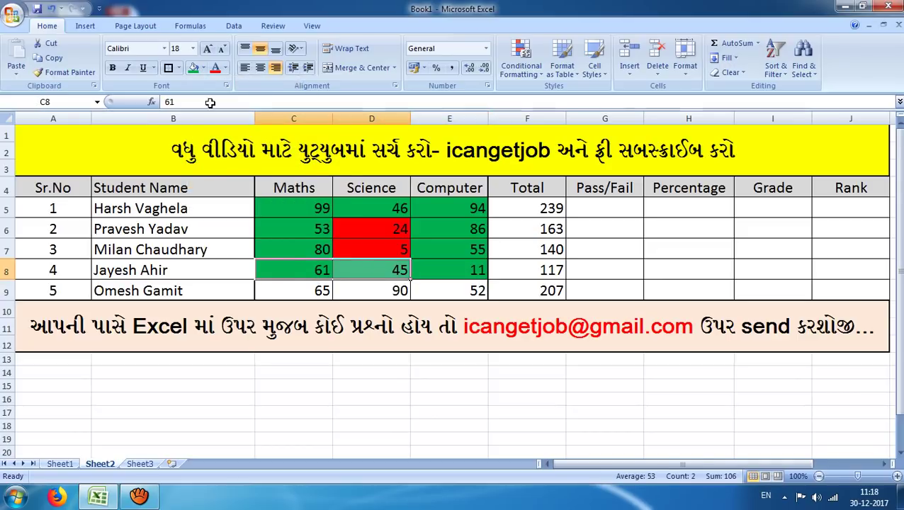
left_click(449, 271)
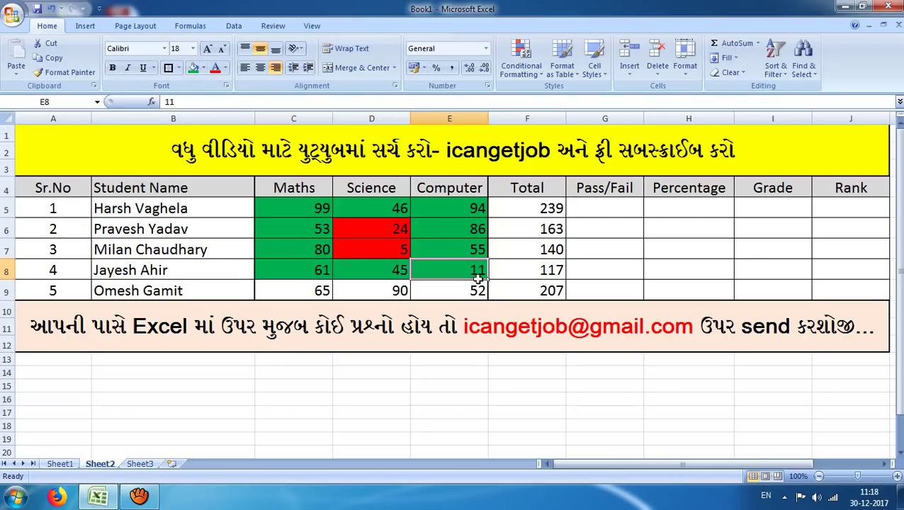
left_click(203, 68)
left_click(204, 168)
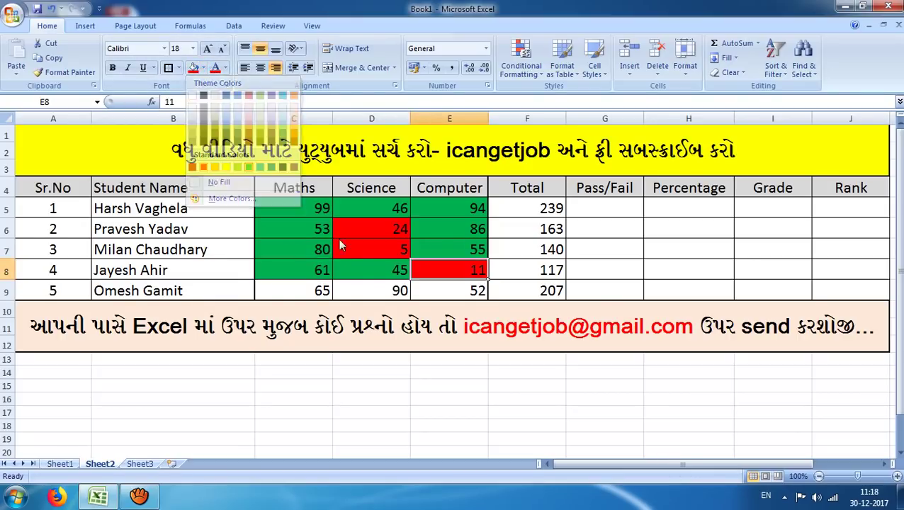
left_click(468, 290)
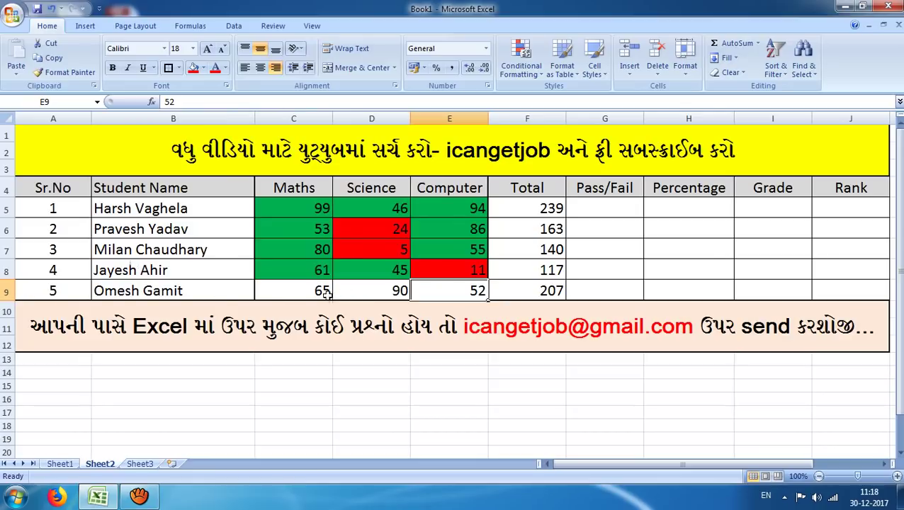
Step: Fill the fifth student's marks in row 9 green
left_click_drag(316, 292, 427, 294)
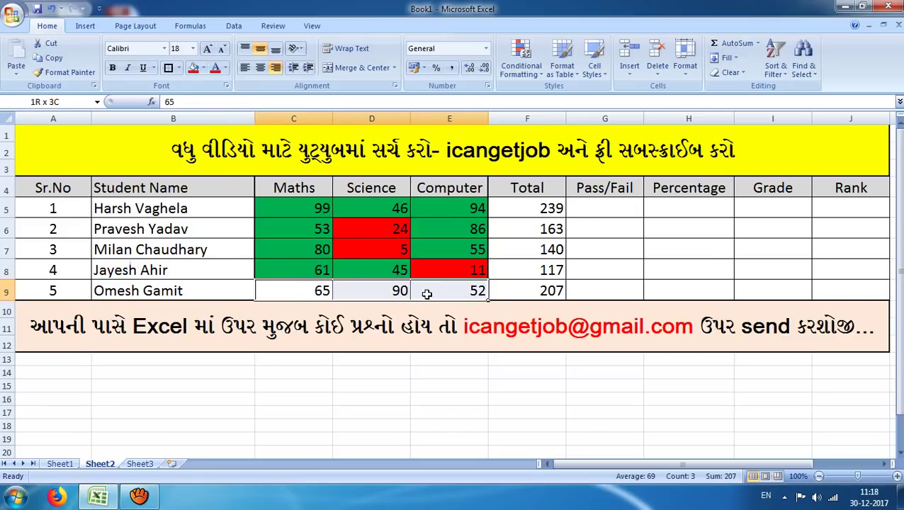
left_click(204, 67)
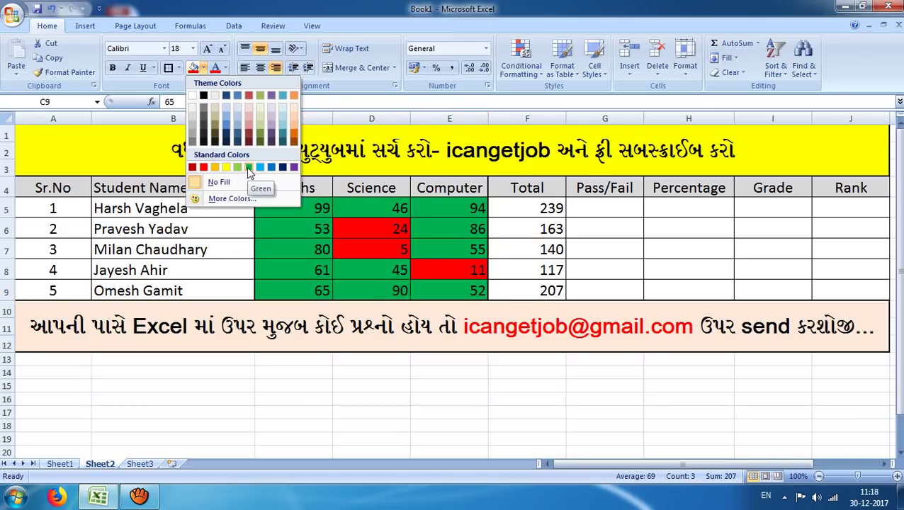
left_click(248, 168)
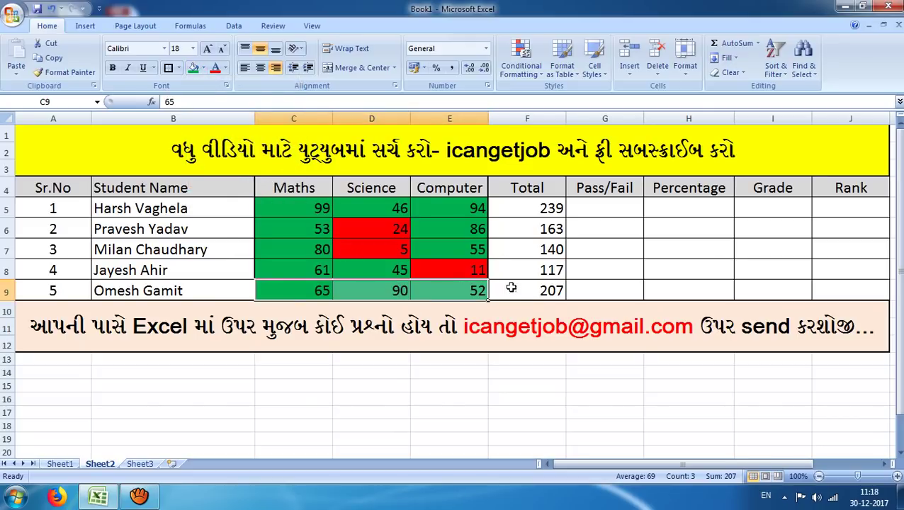
left_click(578, 296)
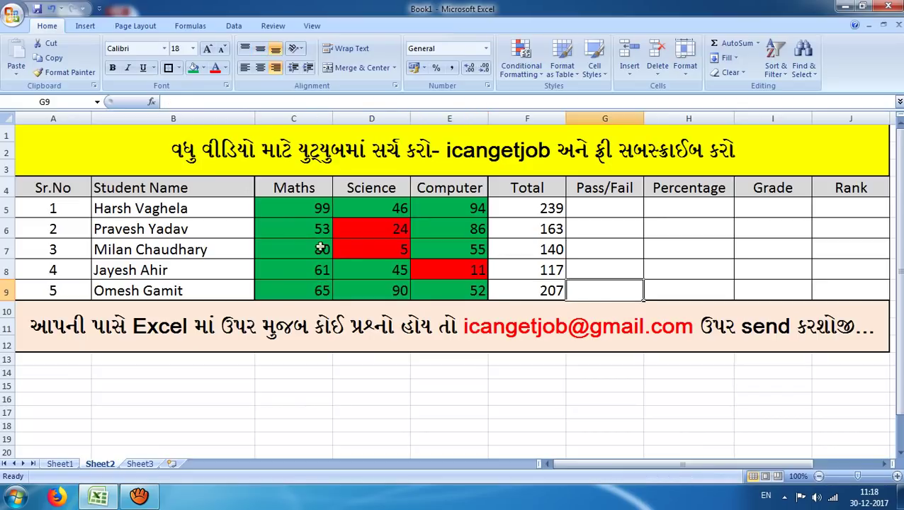
Step: Undo the green and red fills on the students' marks with Ctrl+Z
left_click(54, 206)
left_click(52, 289)
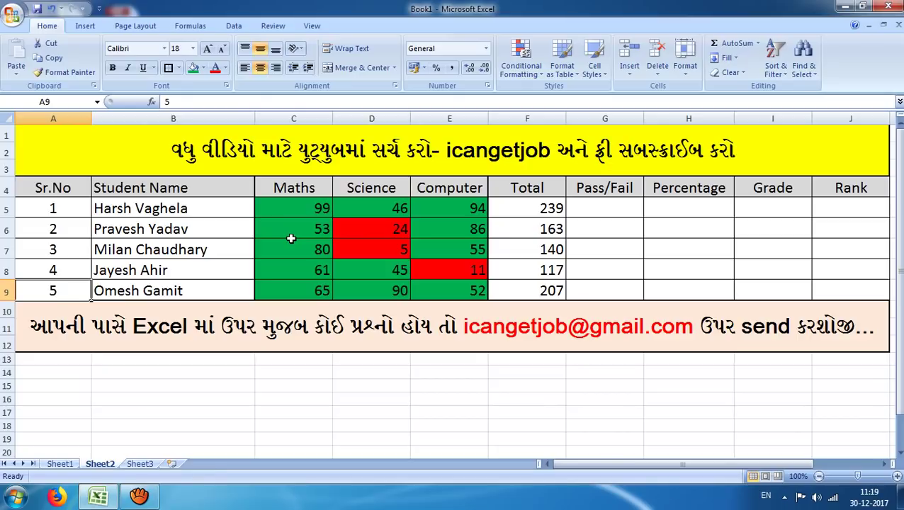
left_click(60, 228)
left_click(59, 247)
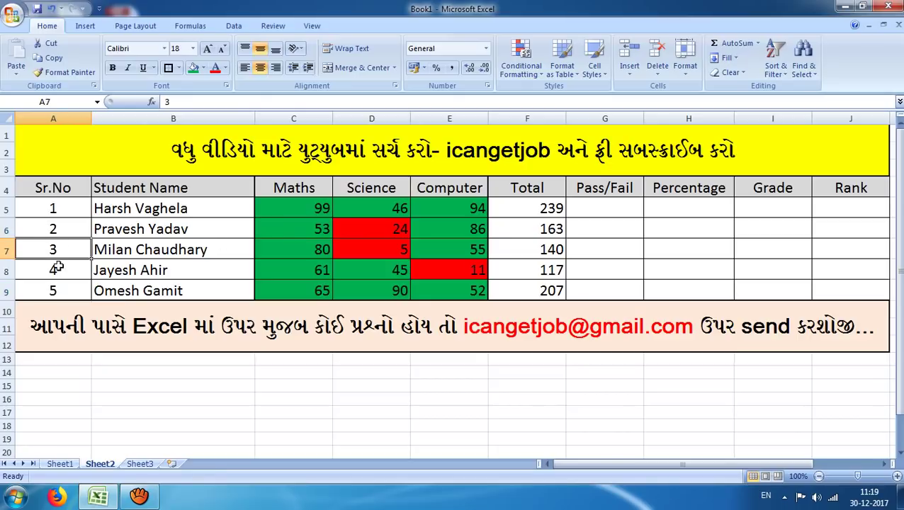
left_click(57, 268)
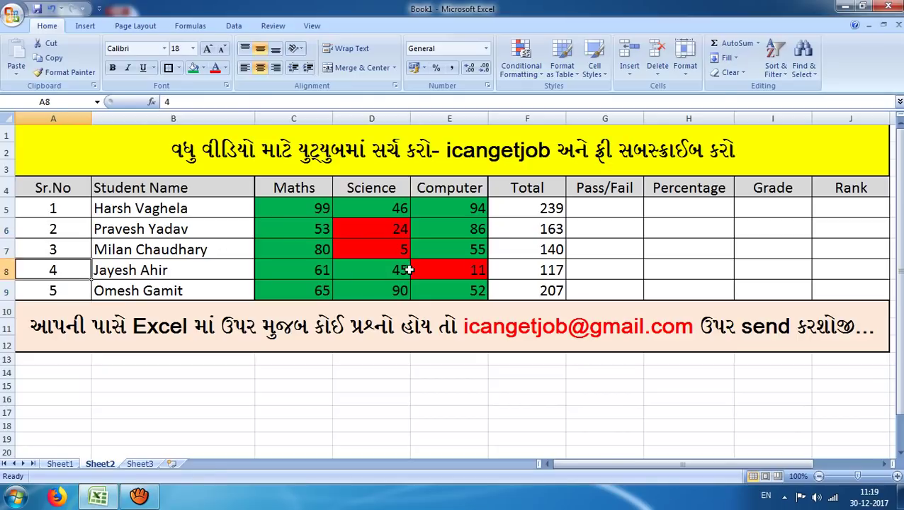
left_click_drag(408, 270, 242, 227)
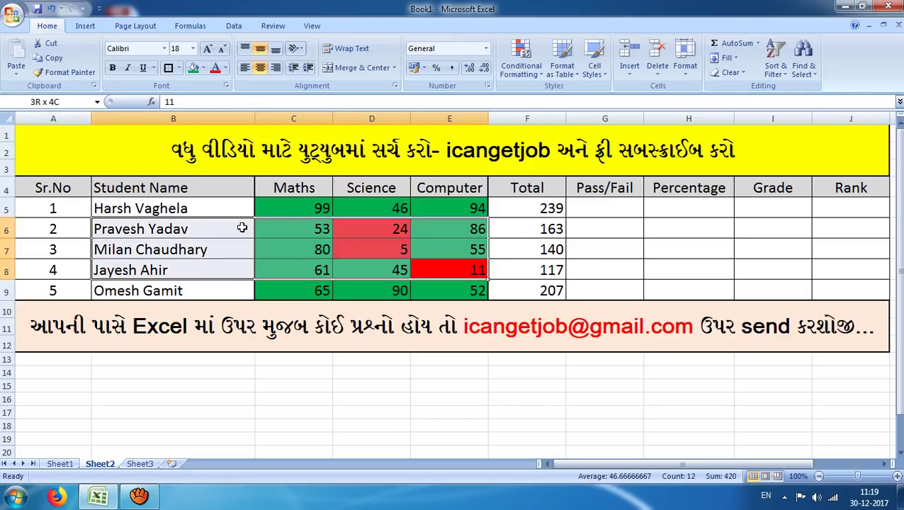
key("ctrl+z")
key("ctrl+z")
key("ctrl+z")
key("ctrl+z")
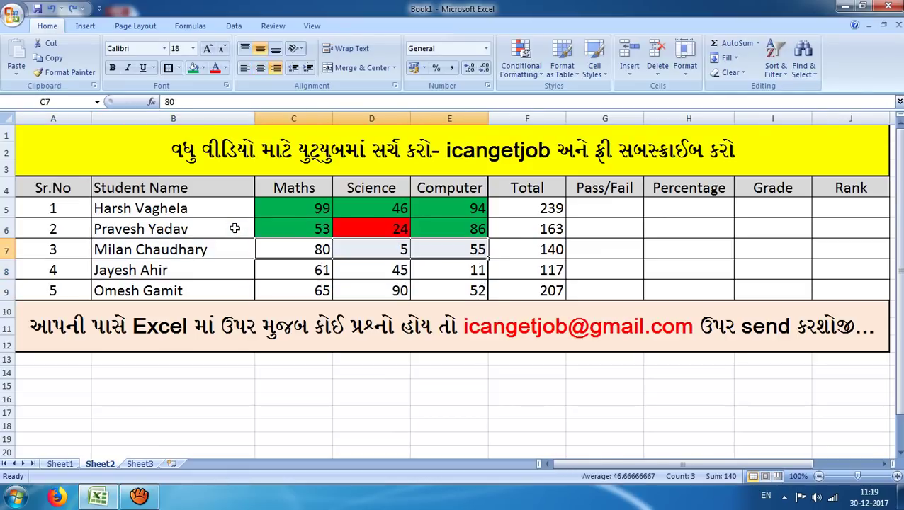
key("ctrl+z")
key("ctrl+z")
key("ctrl+z")
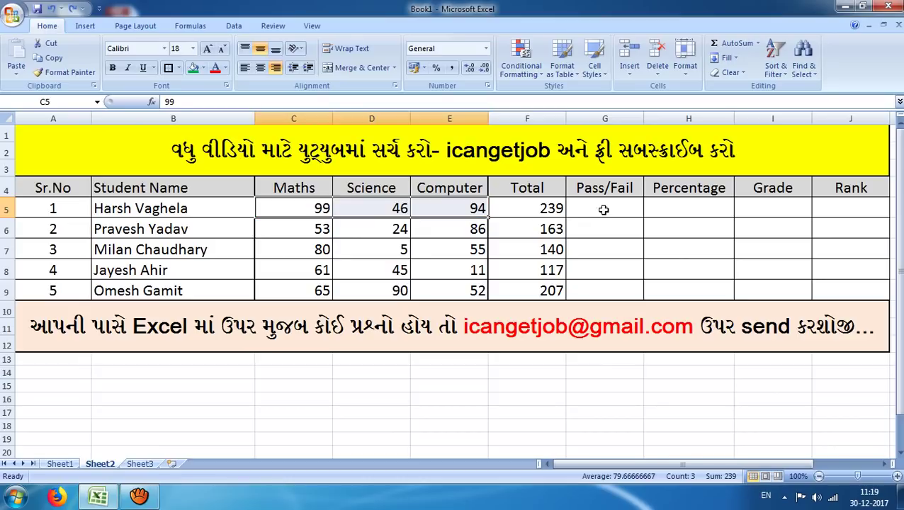
Step: Cancel a started formula in G5 and reselect the first two students' marks
left_click(604, 210)
type("=")
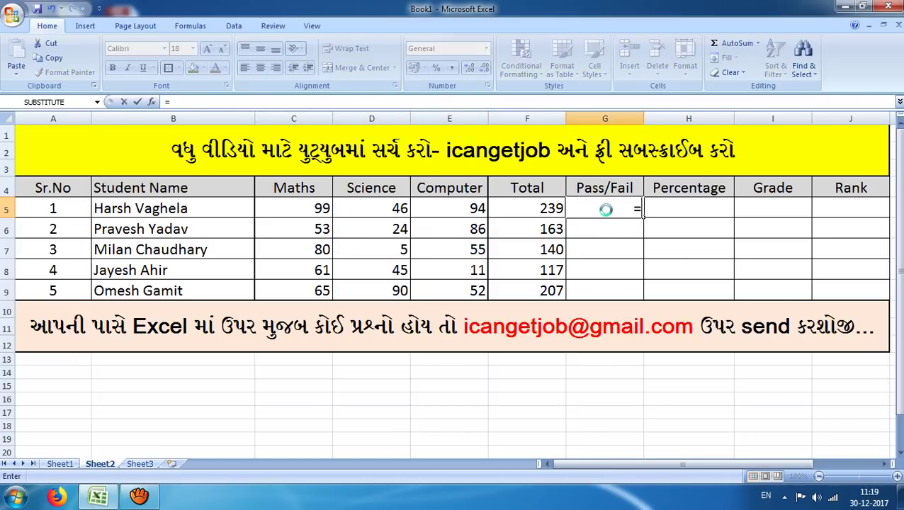
key("Escape")
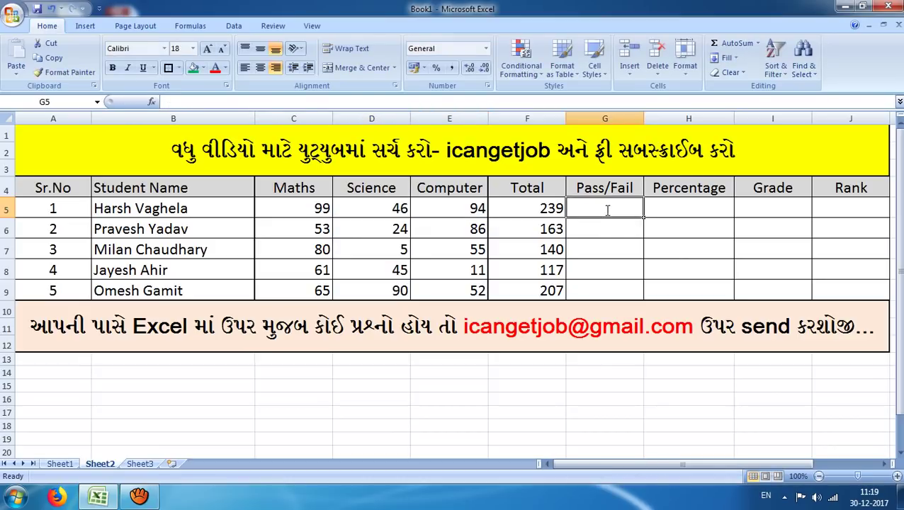
left_click(301, 211)
mouse_move(301, 211)
left_mouse_down()
mouse_move(454, 217)
mouse_move(454, 234)
left_mouse_up()
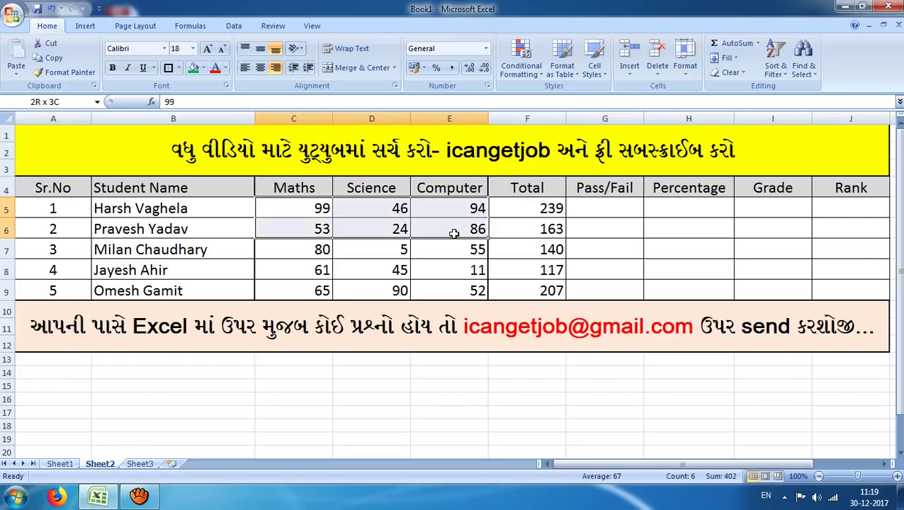
left_click_drag(454, 233, 454, 233)
Step: Enter =MIN(C5:E5) in G5 and fill it down to G9
left_click(599, 213)
type("=")
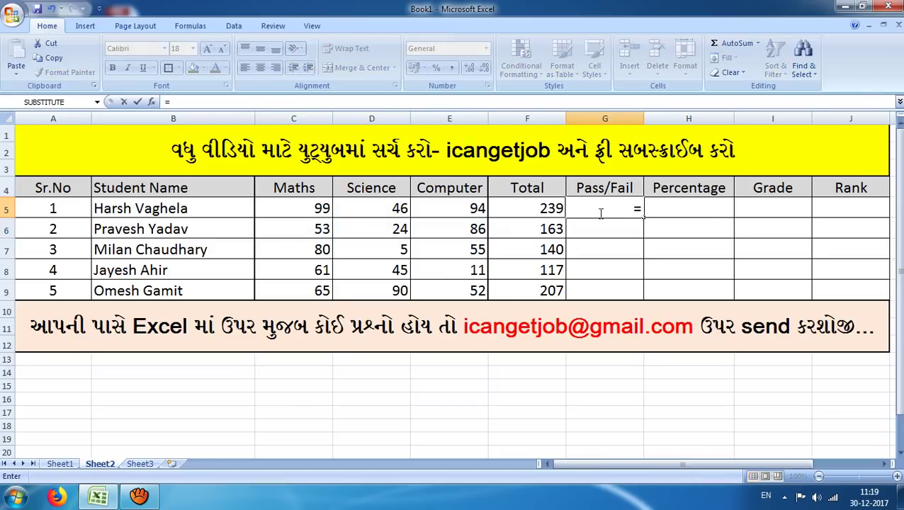
type("min(")
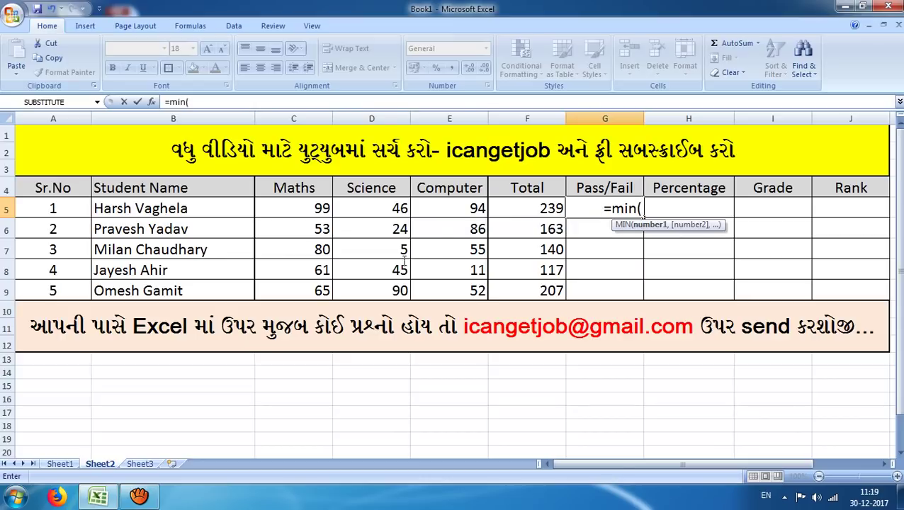
left_click_drag(312, 205, 439, 217)
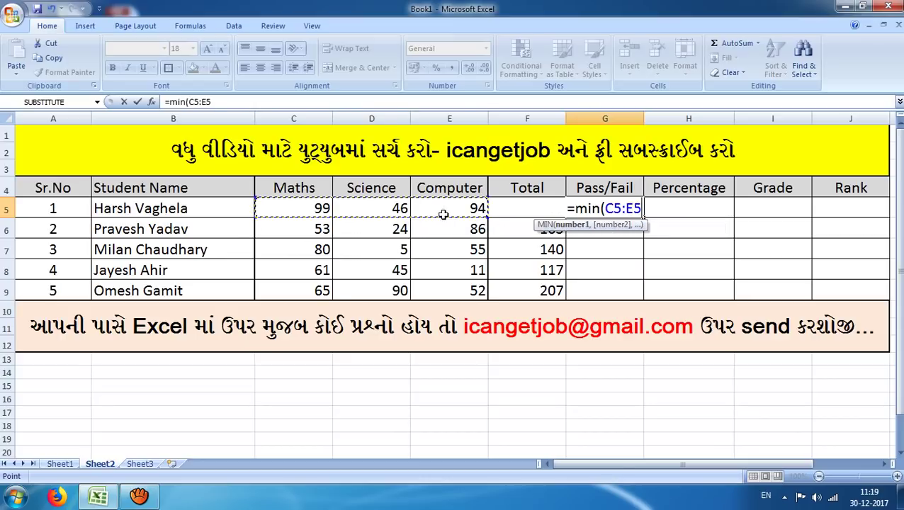
key("Return")
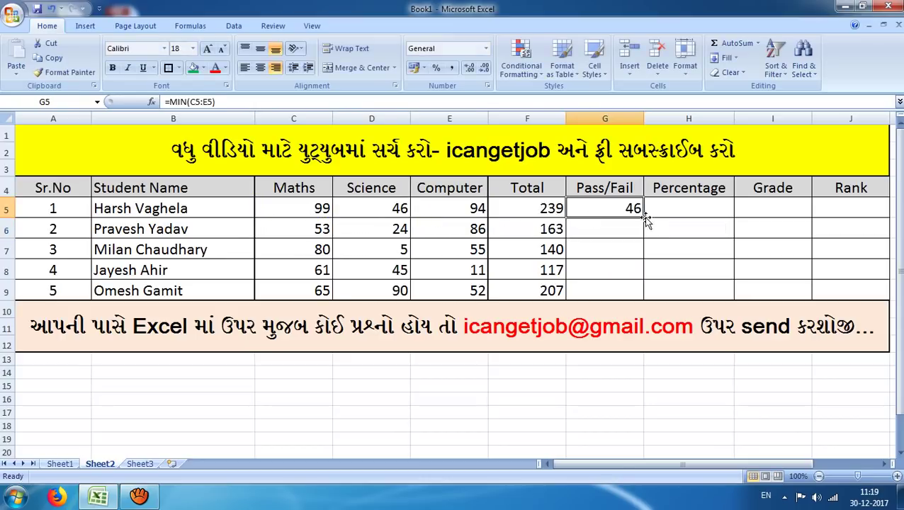
left_click_drag(642, 218, 643, 301)
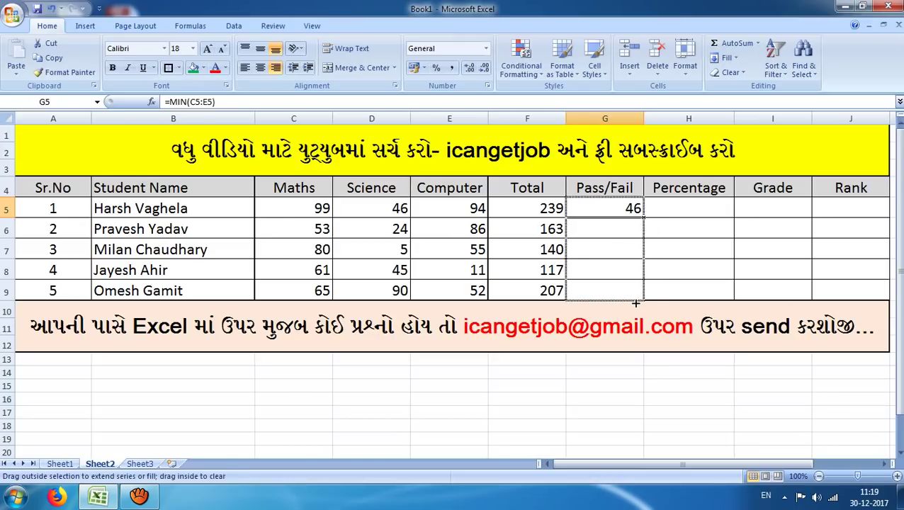
Step: Compare the lowest-mark results for rows 5–7 with each student's marks, e.g. 46 for the first
left_click(162, 211)
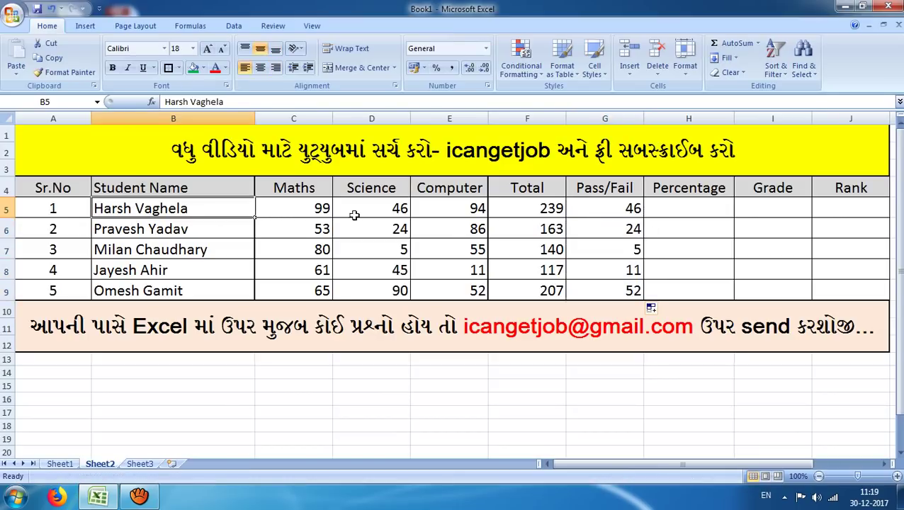
left_click(596, 214)
left_click(395, 210)
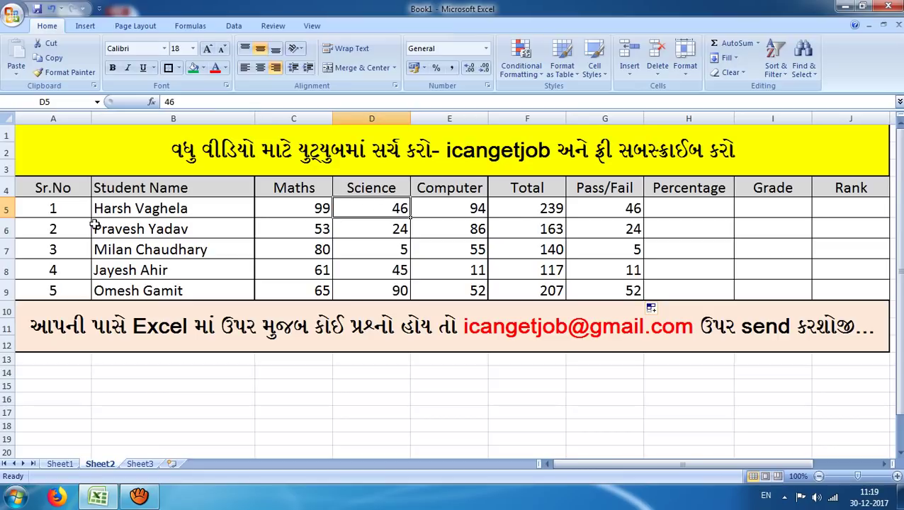
left_click(173, 229)
left_click_drag(291, 229, 452, 229)
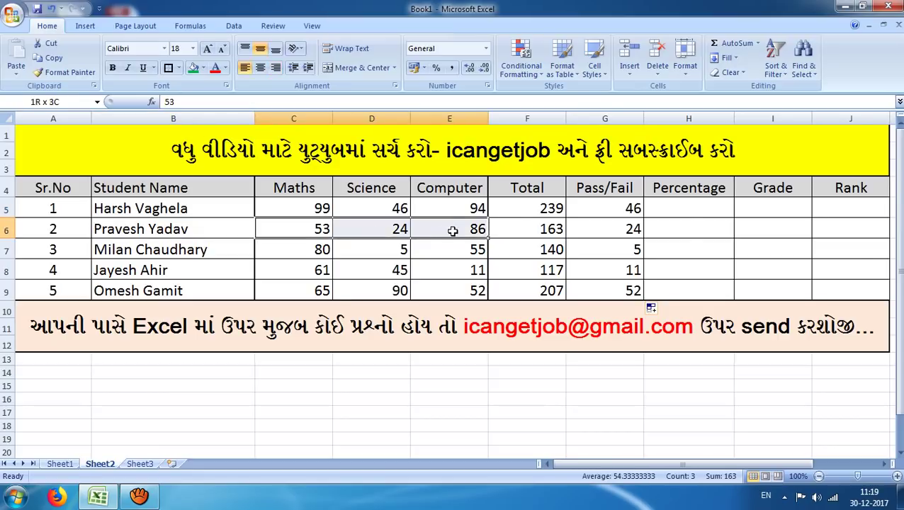
left_click(617, 229)
left_click(239, 252)
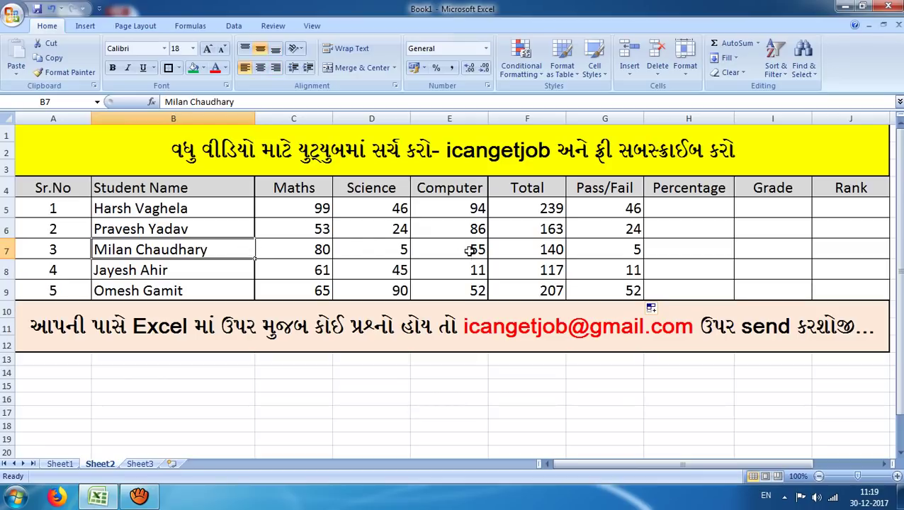
left_click_drag(297, 250, 439, 252)
left_click(616, 252)
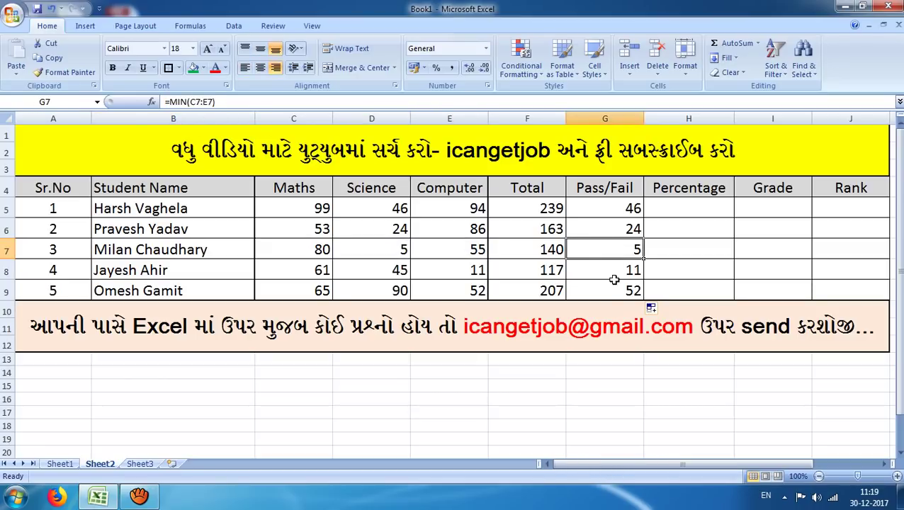
Step: Change G5 to =IF(MIN(C5:E5)>=35,"Pass","Fail")
double_click(616, 208)
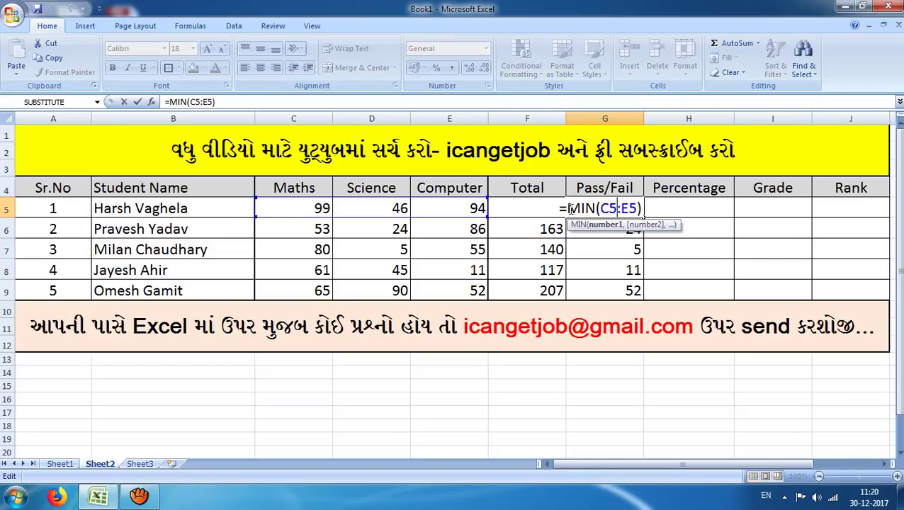
left_click(571, 208)
type("if")
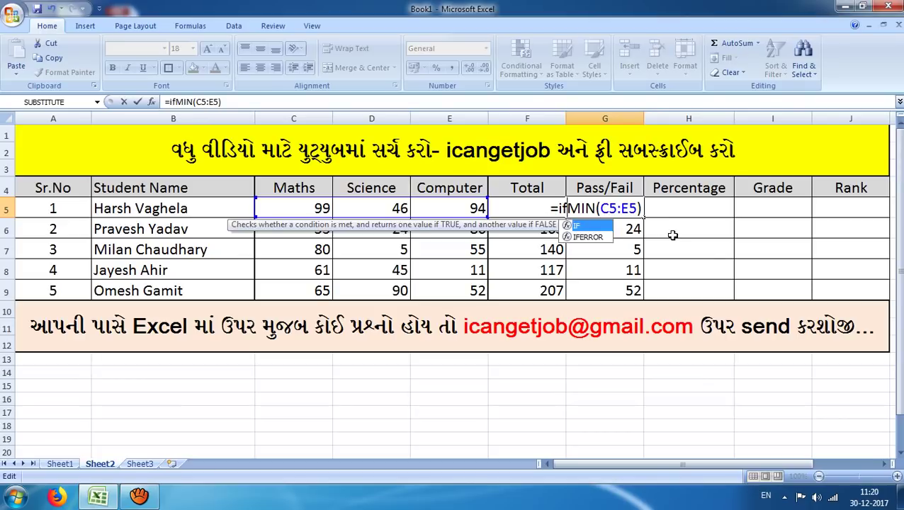
type("(")
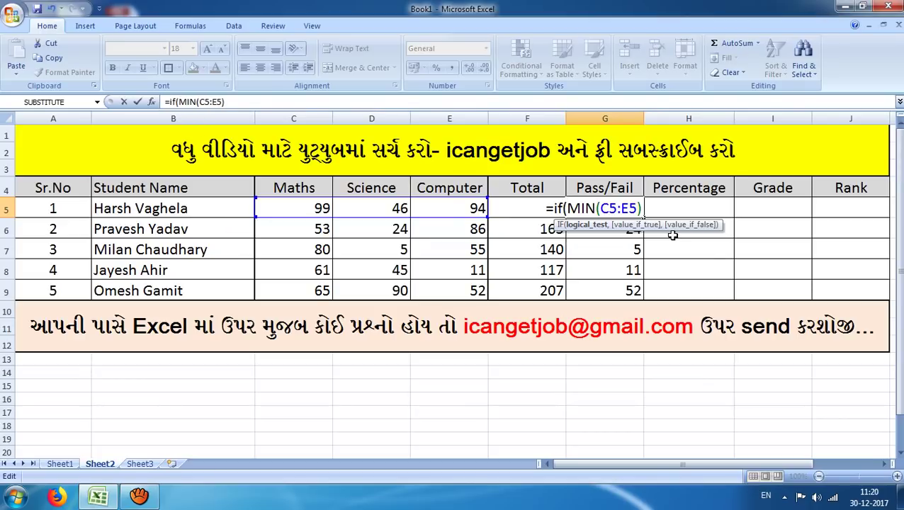
key("End")
type(">=")
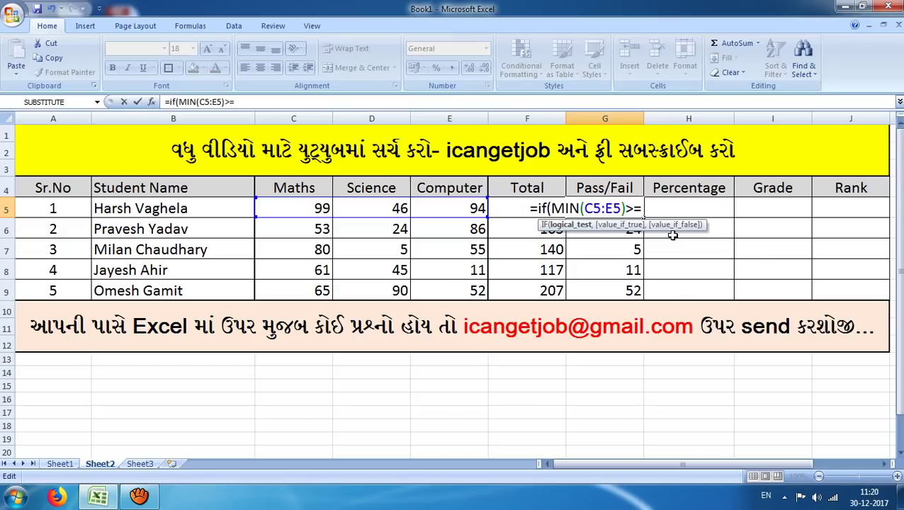
type("35")
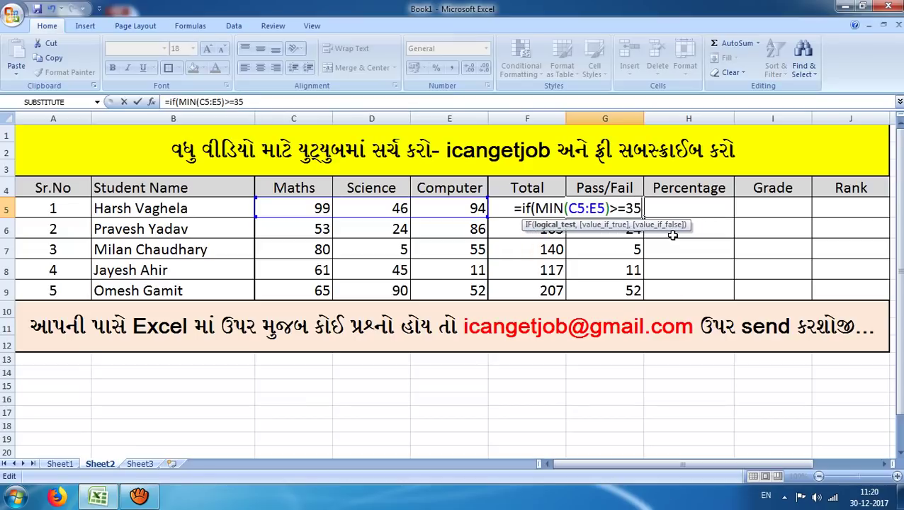
type(",\"")
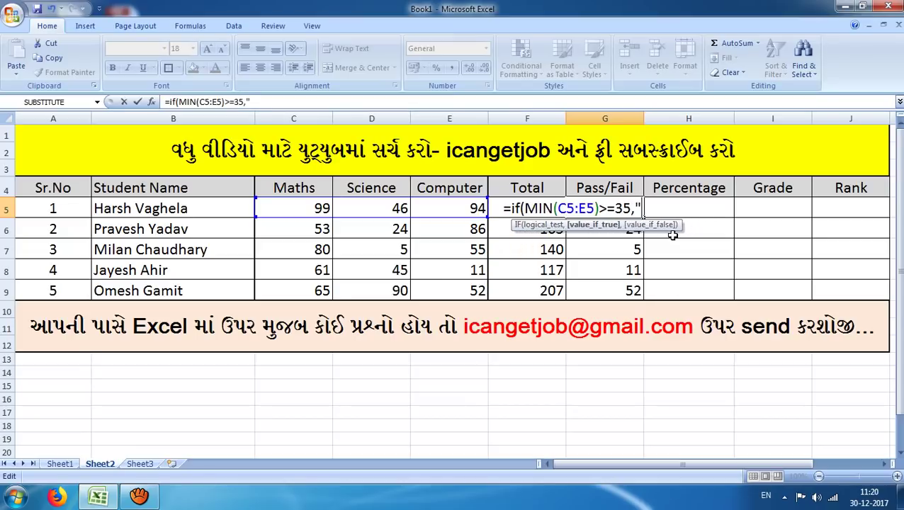
type("Pass\"")
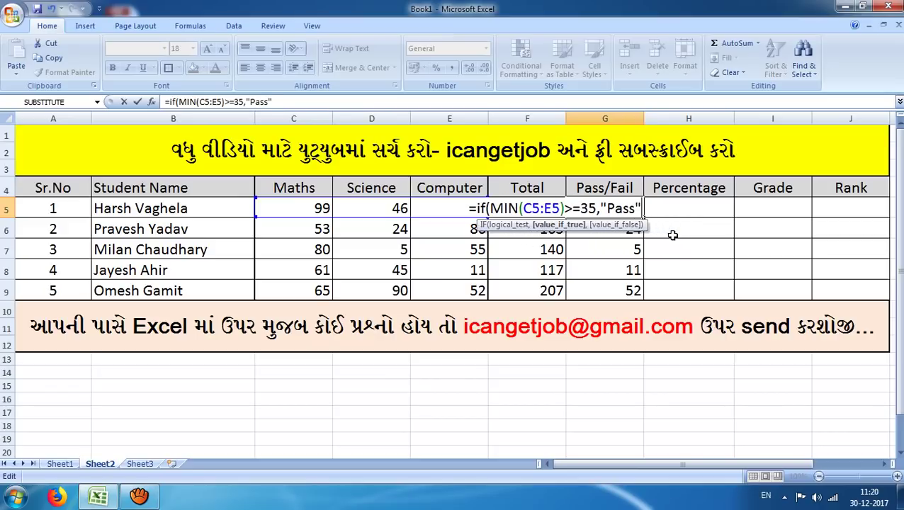
type(",\"Fail")
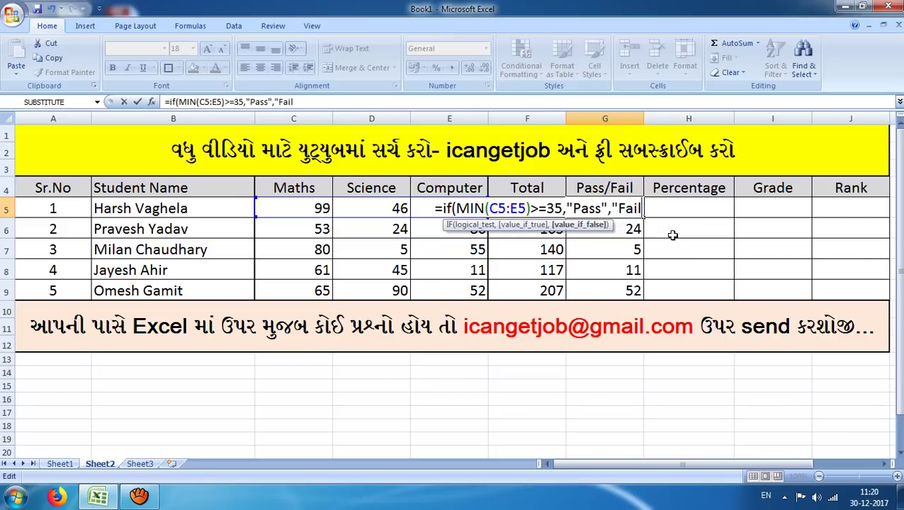
type("\")")
key("Return")
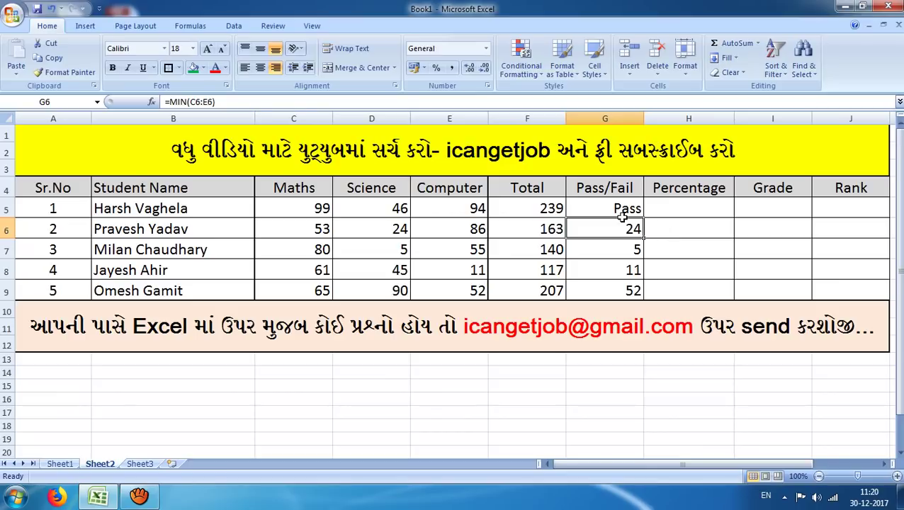
Step: Fill the Pass/Fail formula down to G9 and check the two Pass and three Fail results
left_click(621, 215)
left_click_drag(643, 218, 647, 306)
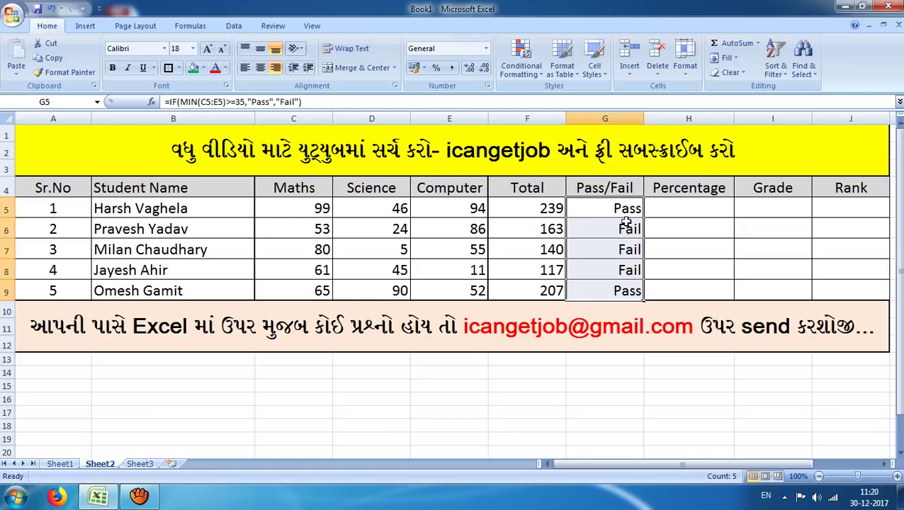
left_click(624, 215)
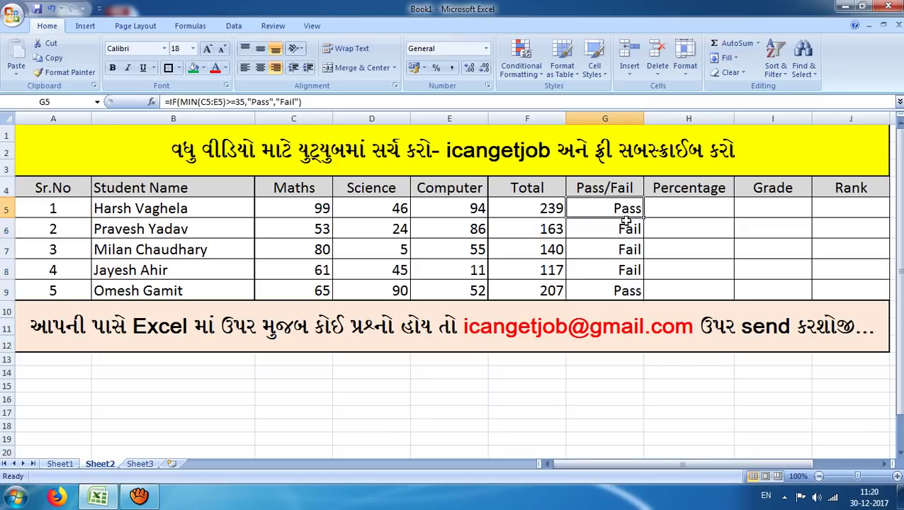
left_click(614, 291, "ctrl")
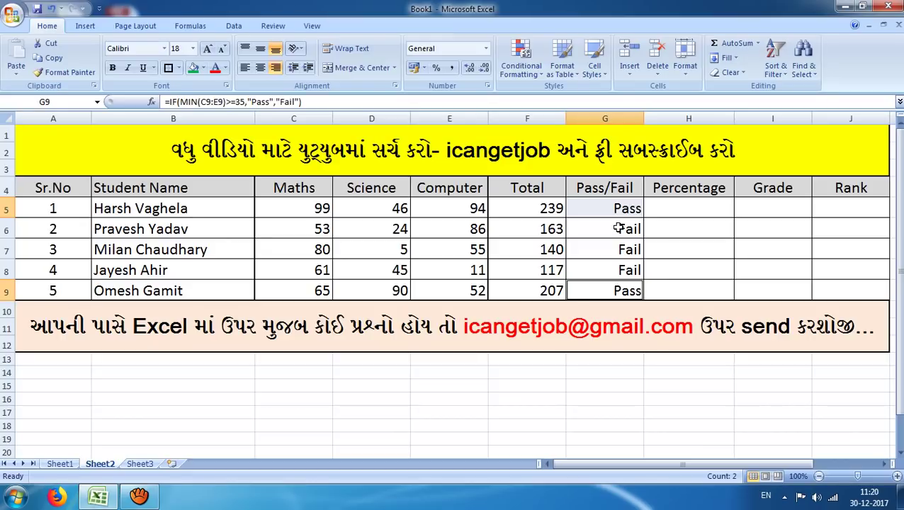
mouse_move(618, 229)
left_mouse_down()
mouse_move(616, 291)
mouse_move(618, 269)
left_mouse_up()
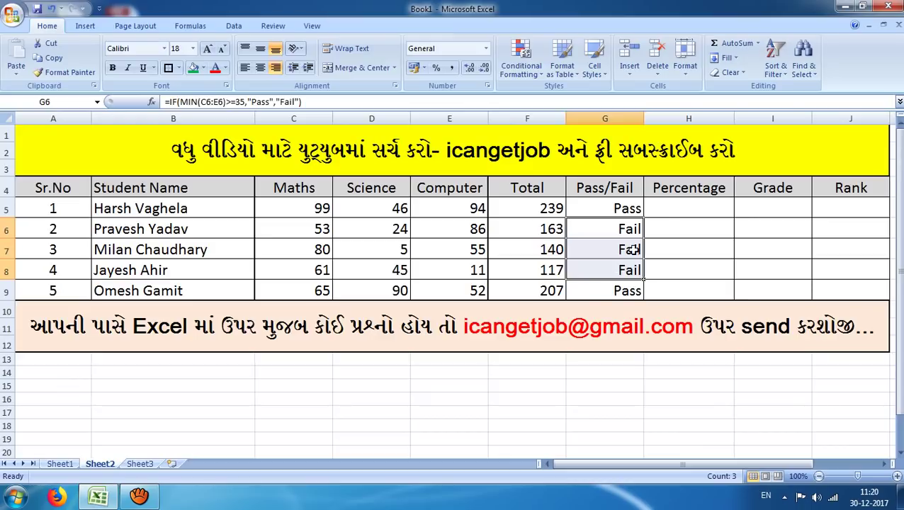
left_click(670, 210)
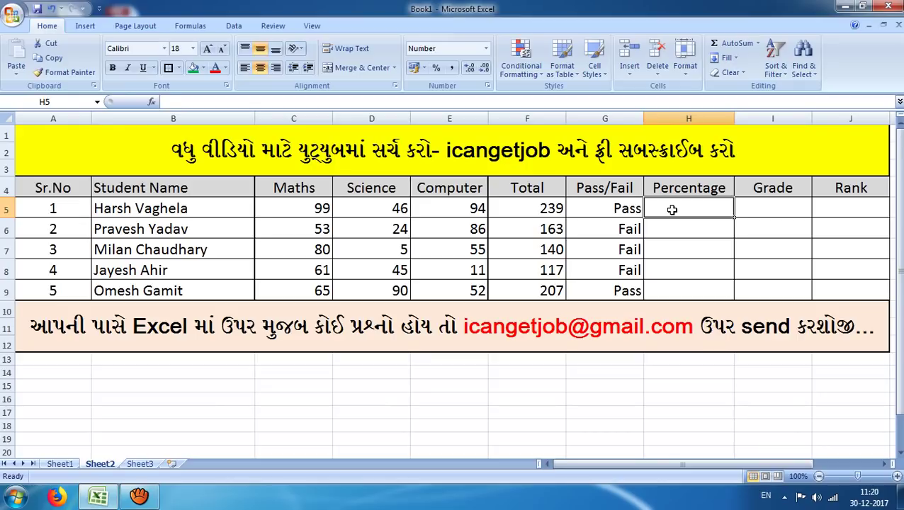
Step: Enter =F5/3 in H5 and fill down to H9: 79.67, 54.33, 46.67, 39.00, 69.00
type("=")
left_click(511, 202)
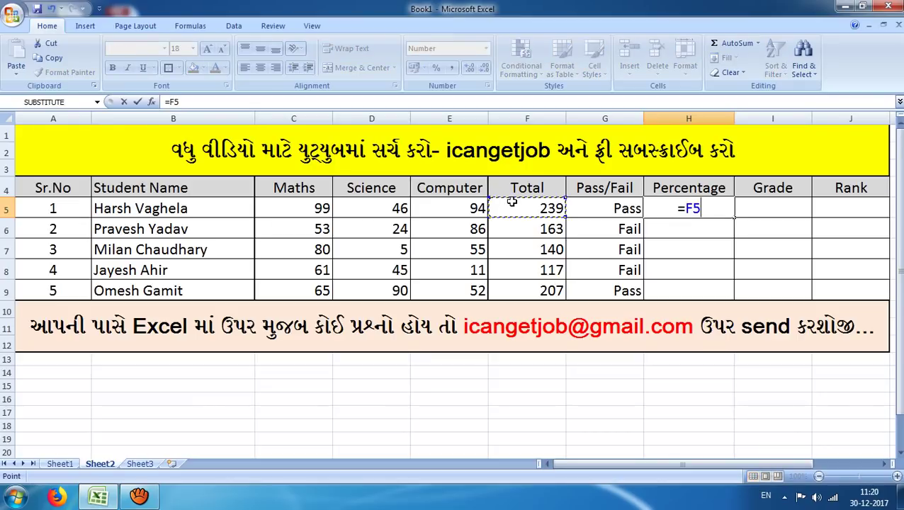
type("/3")
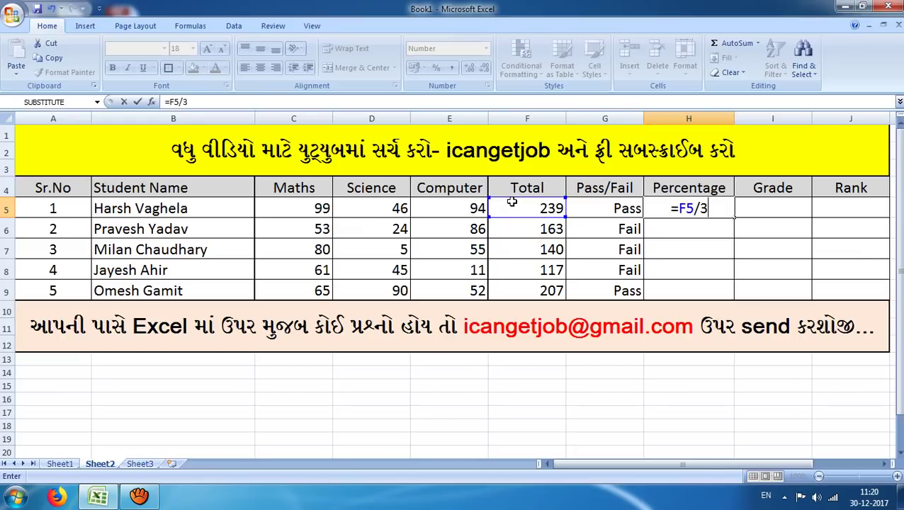
key("Return")
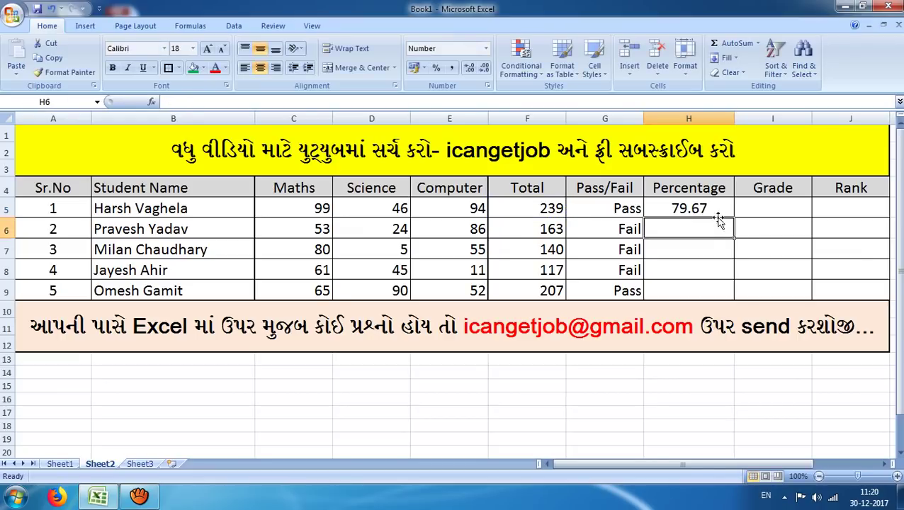
left_click(712, 210)
left_click_drag(731, 219, 727, 299)
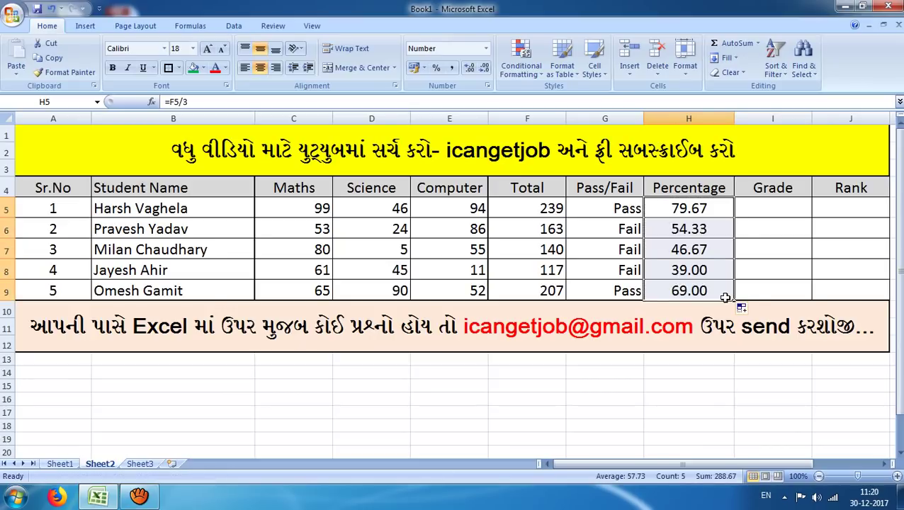
mouse_move(611, 226)
left_mouse_down()
mouse_move(663, 250)
mouse_move(670, 270)
left_mouse_up()
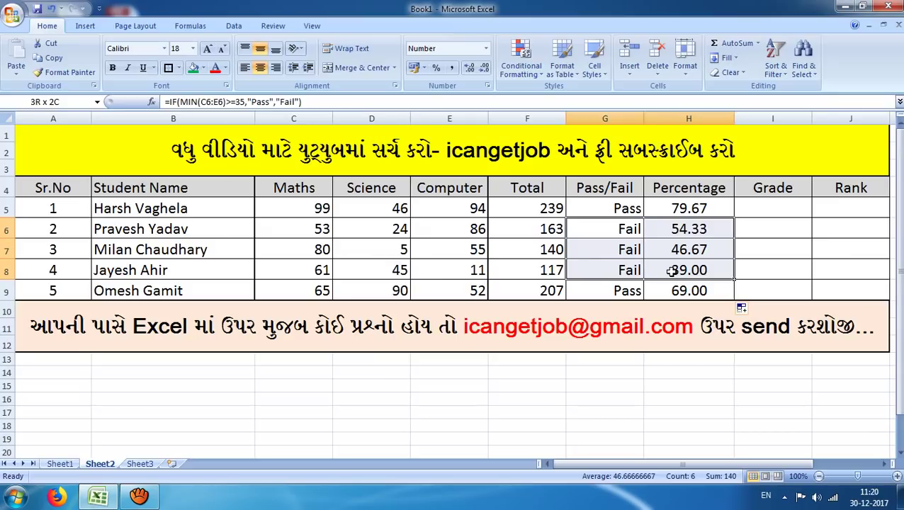
left_click(685, 230)
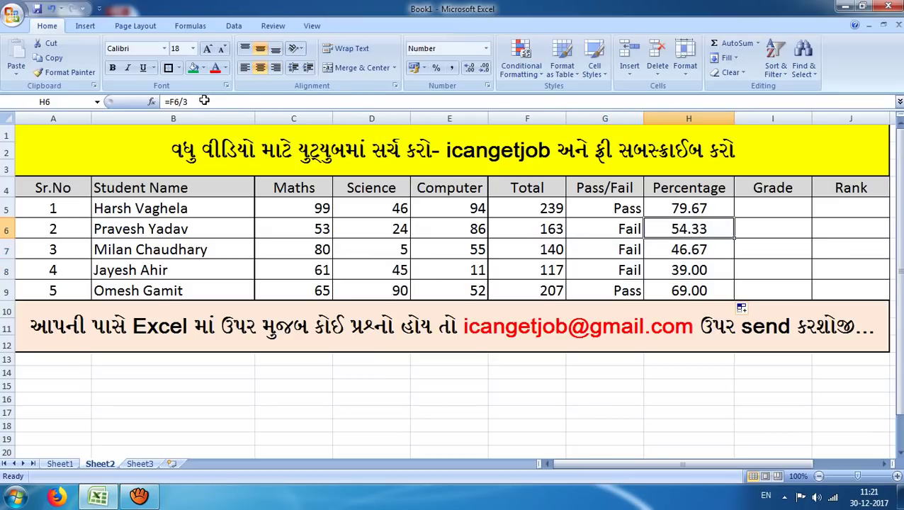
Step: Start rewriting the second student's percentage in H6, selecting the broken 'if' entry to replace
left_click(169, 102)
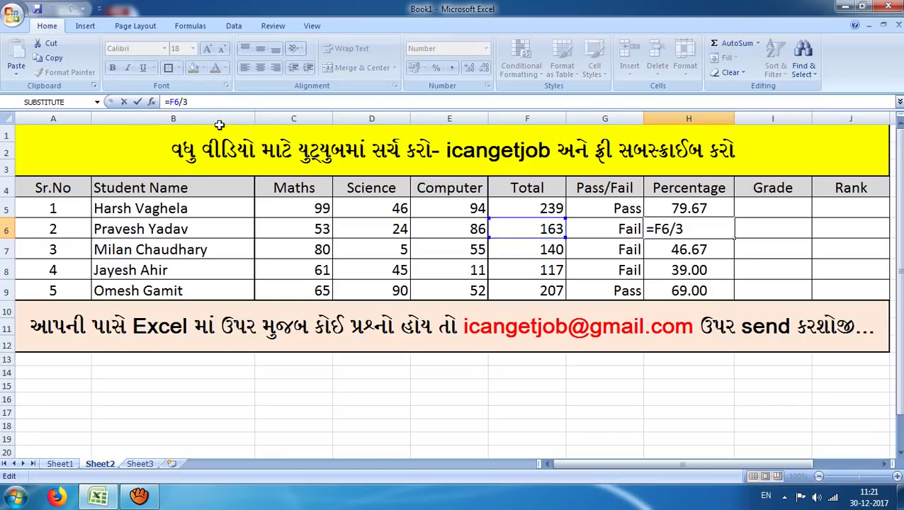
type("if")
left_click(623, 232)
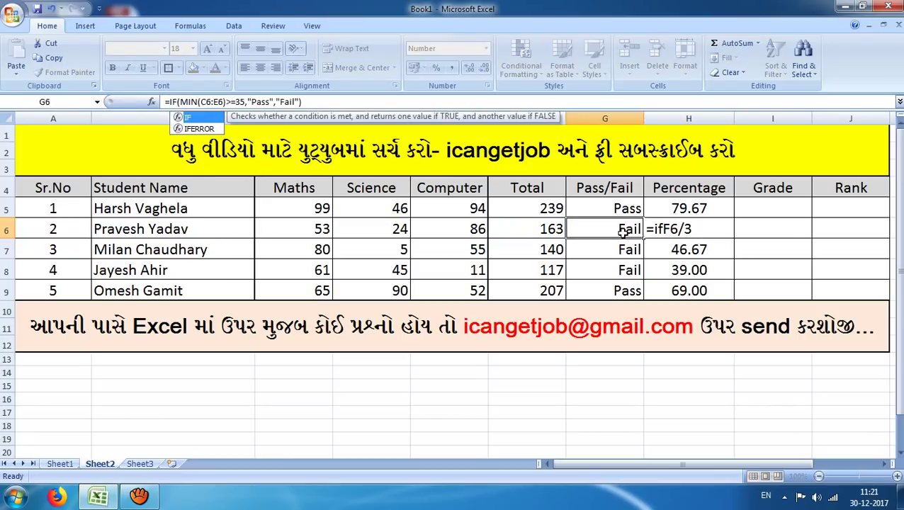
left_click(674, 234)
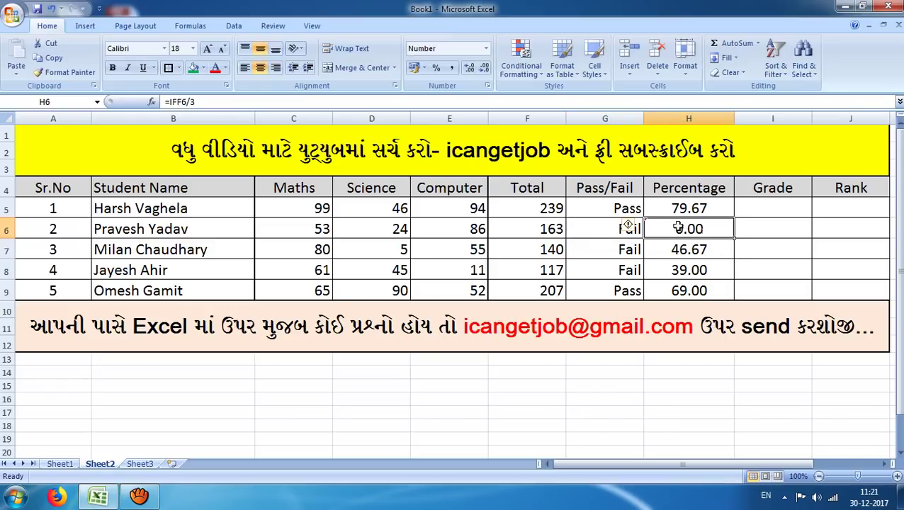
left_click_drag(198, 102, 53, 103)
Step: Enter =IF(G6="Fail","---",F6/3) in H6
type("=")
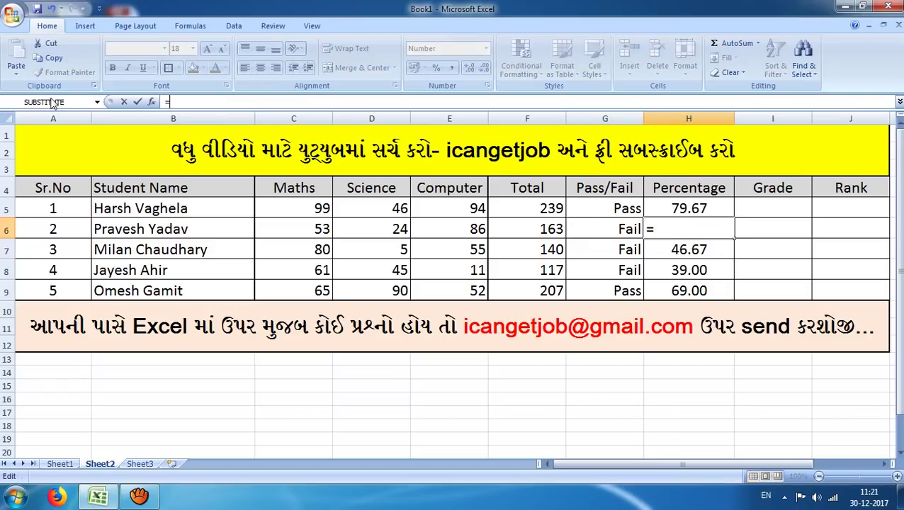
type("if(")
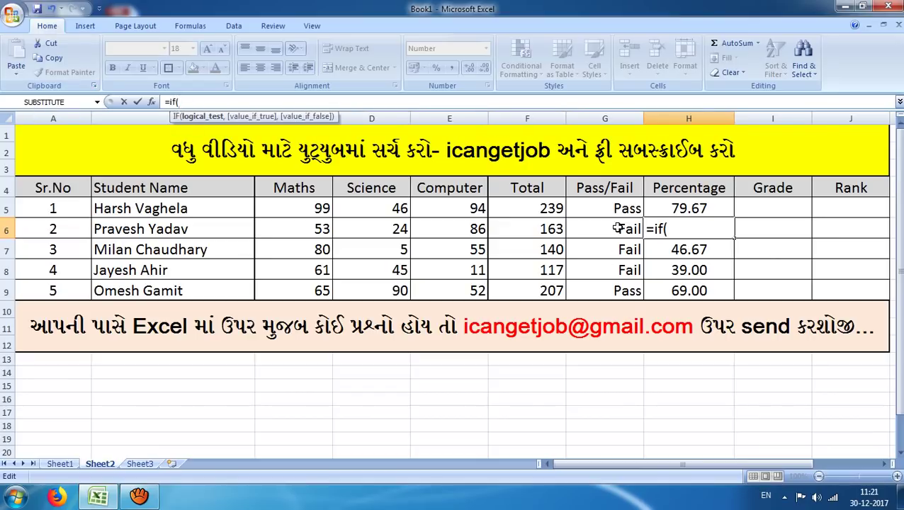
left_click(617, 228)
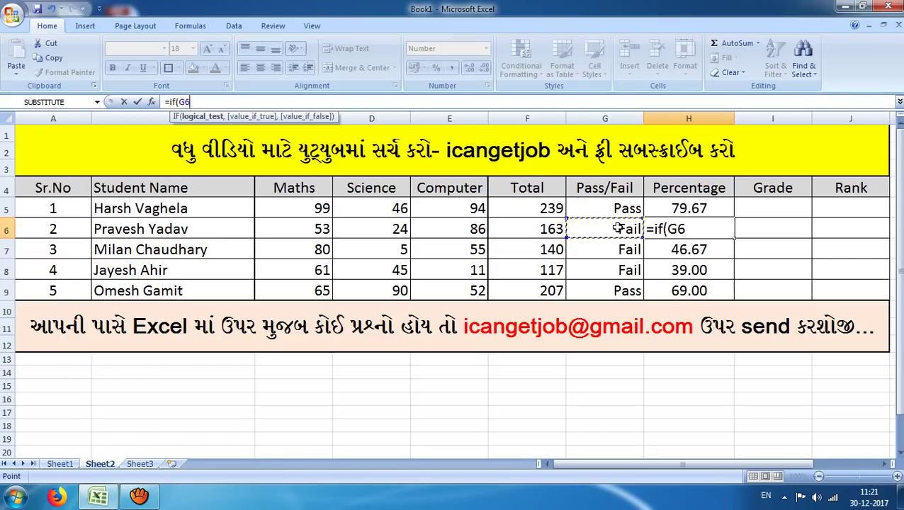
type("=")
type("\"Fail")
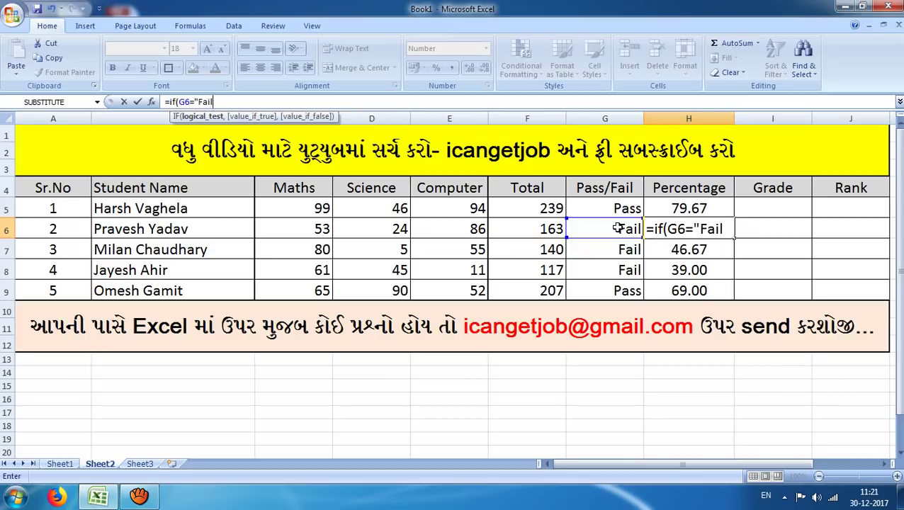
type("\",")
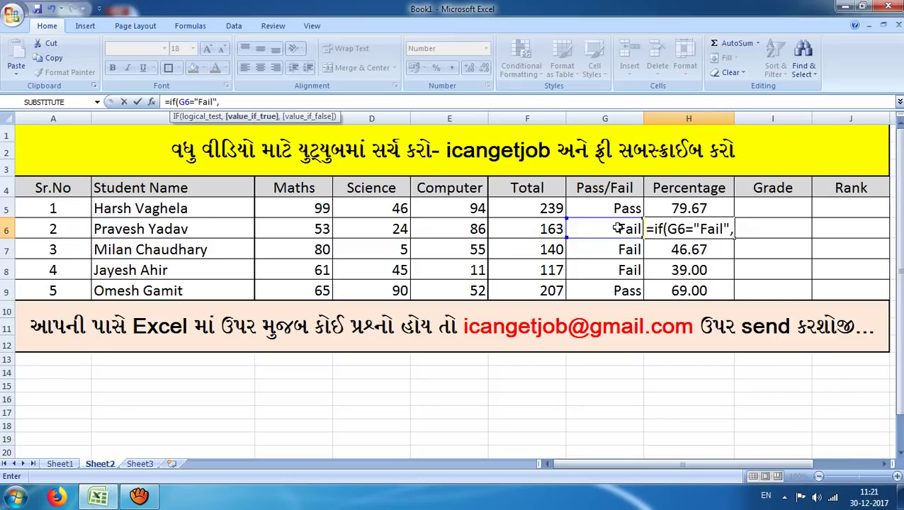
type("\"---")
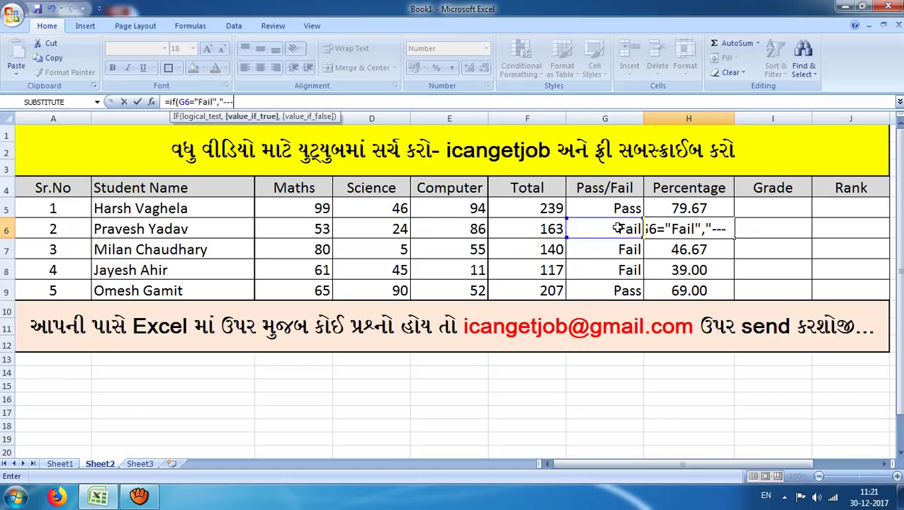
type("\",")
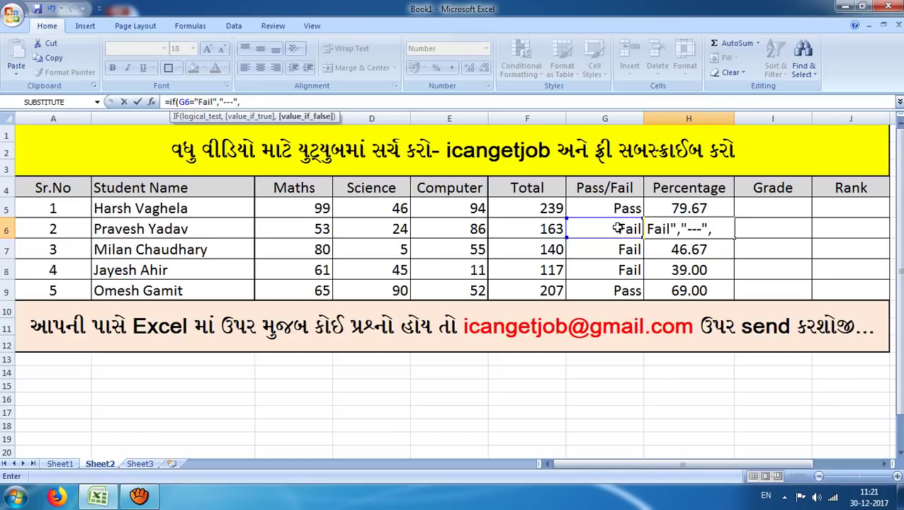
key("BackSpace")
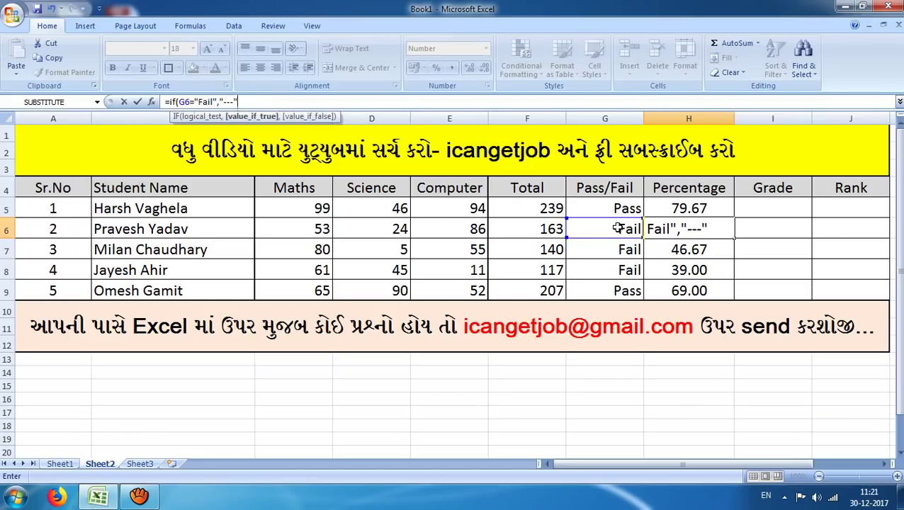
type(",")
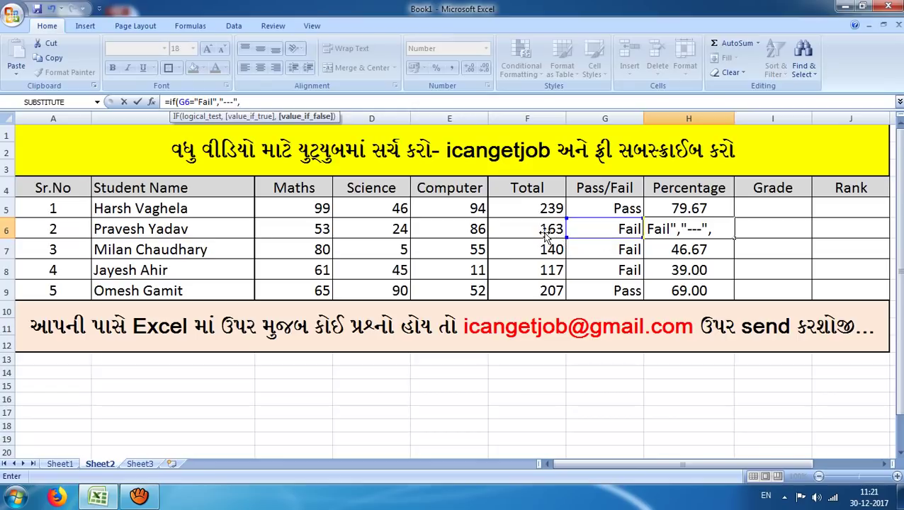
left_click(542, 232)
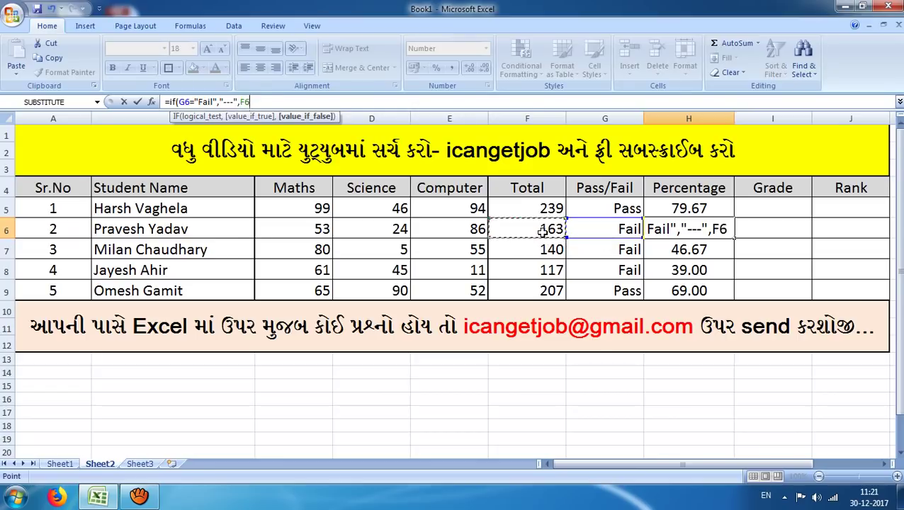
type("/")
type("3")
key("Return")
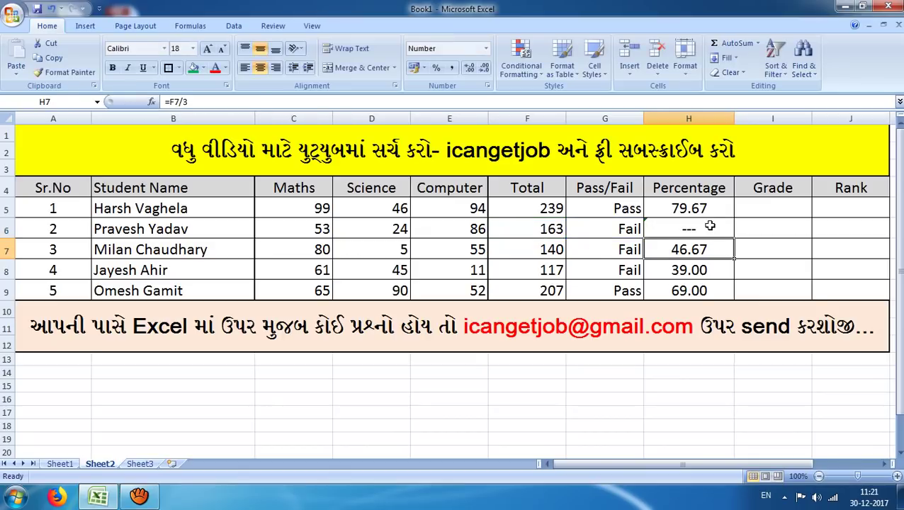
Step: Fill H6's IF formula down to H9 so failing students show ---
left_click(709, 225)
left_click_drag(734, 236, 725, 211)
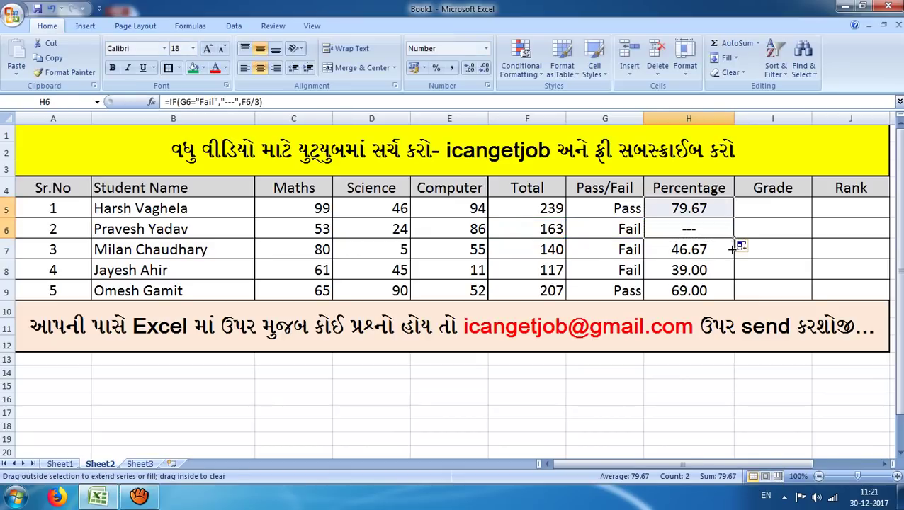
left_click_drag(732, 249, 726, 291)
left_click(706, 382)
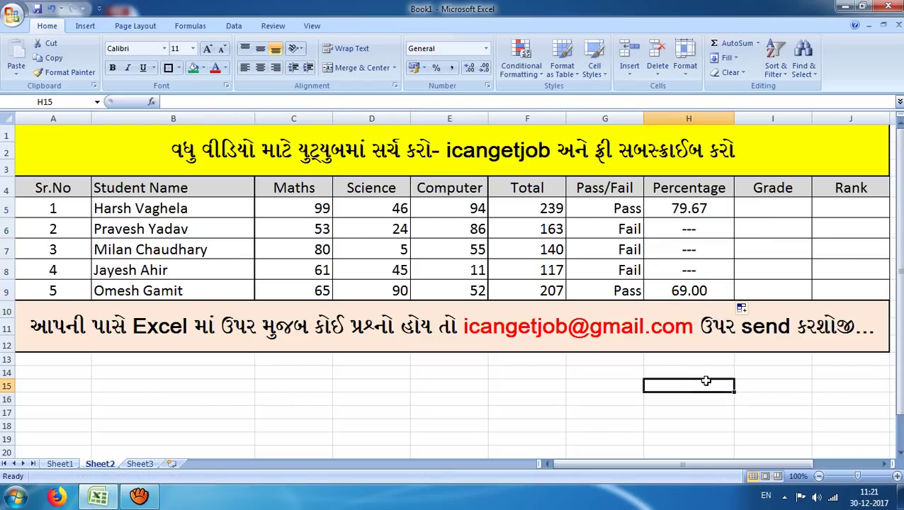
left_click_drag(709, 225, 711, 270)
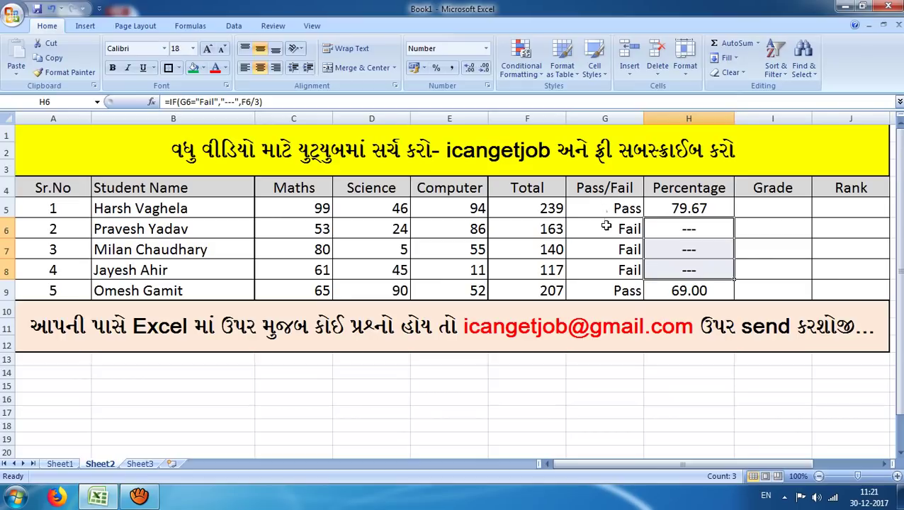
Step: Replace the --- entries in H6:H8 with plain =F6/3 percentages: 54.33, 46.67, 39.00
mouse_move(605, 226)
left_mouse_down()
mouse_move(620, 256)
mouse_move(639, 262)
left_mouse_up()
left_click_drag(700, 223, 708, 272)
left_click(753, 205)
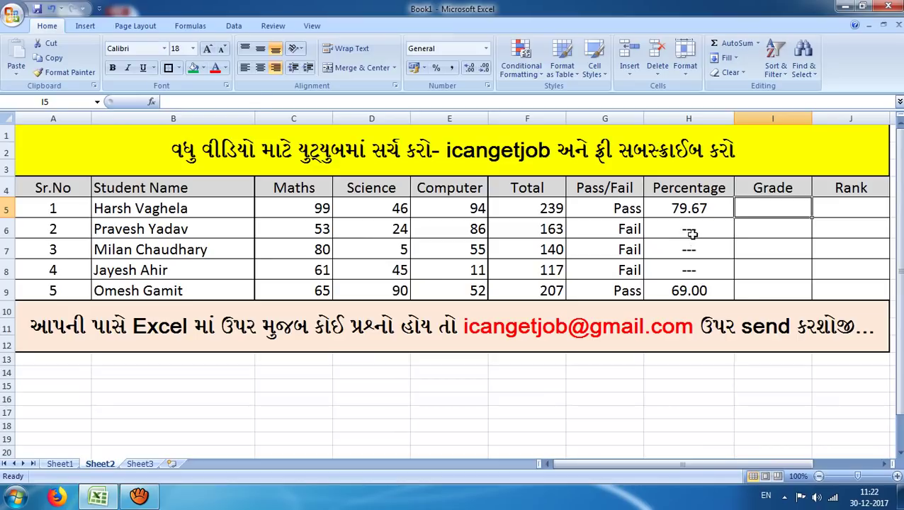
left_click_drag(689, 209, 707, 278)
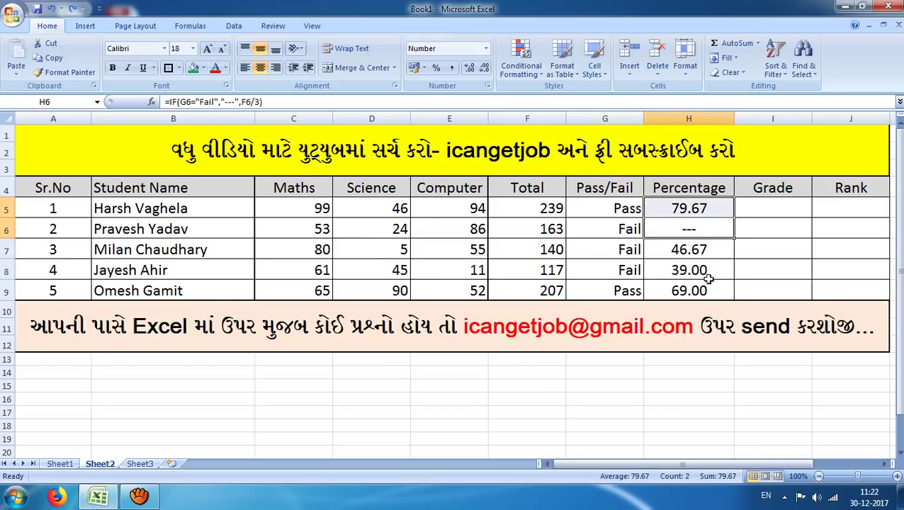
type("=F6/3")
key("ctrl+Return")
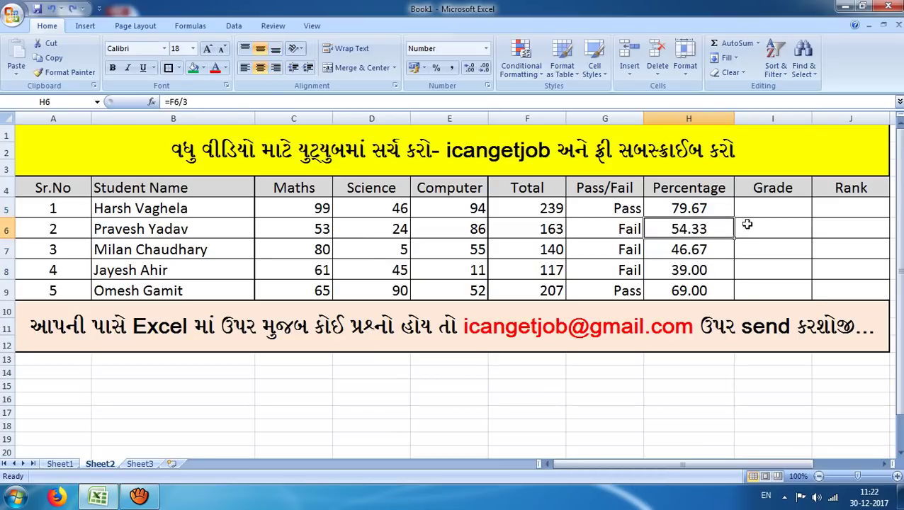
left_click(754, 207)
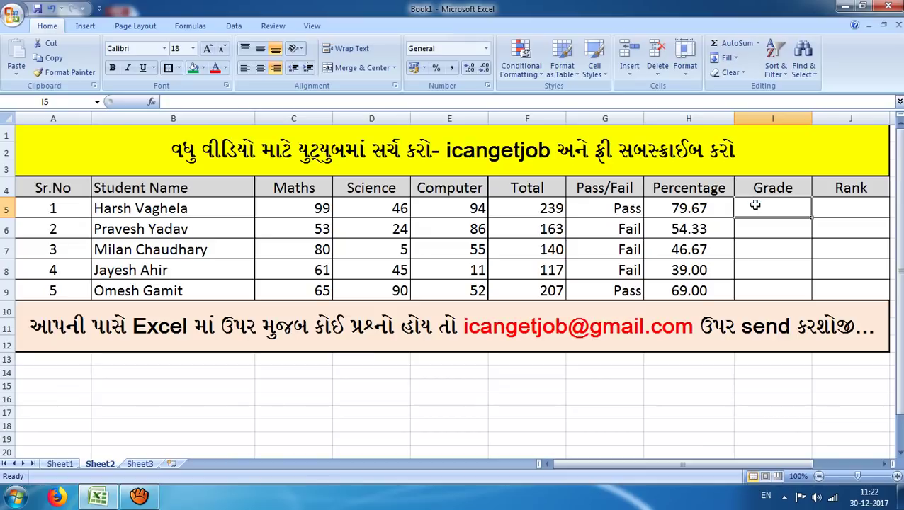
Step: Enter a nested IF grade formula in I5: 70 Dist, 60 First, 50 Second, 35 Third, else Fail
type("=")
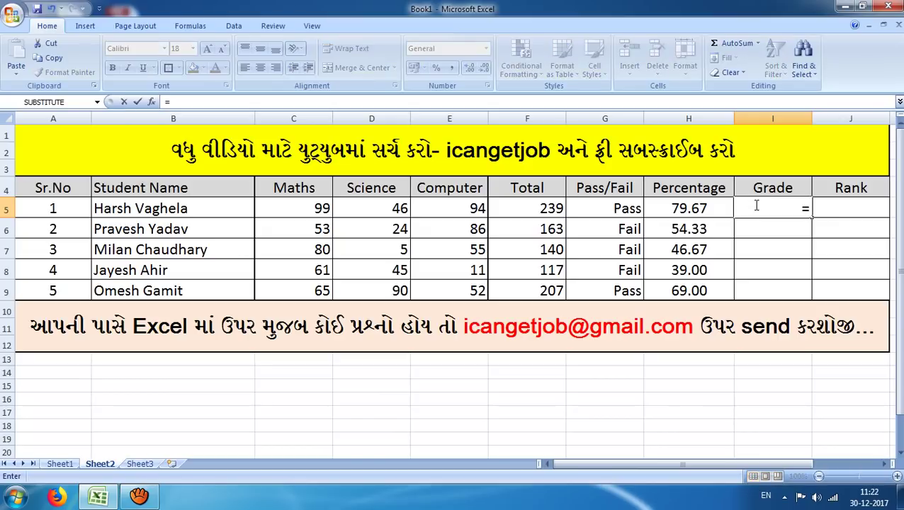
type("if")
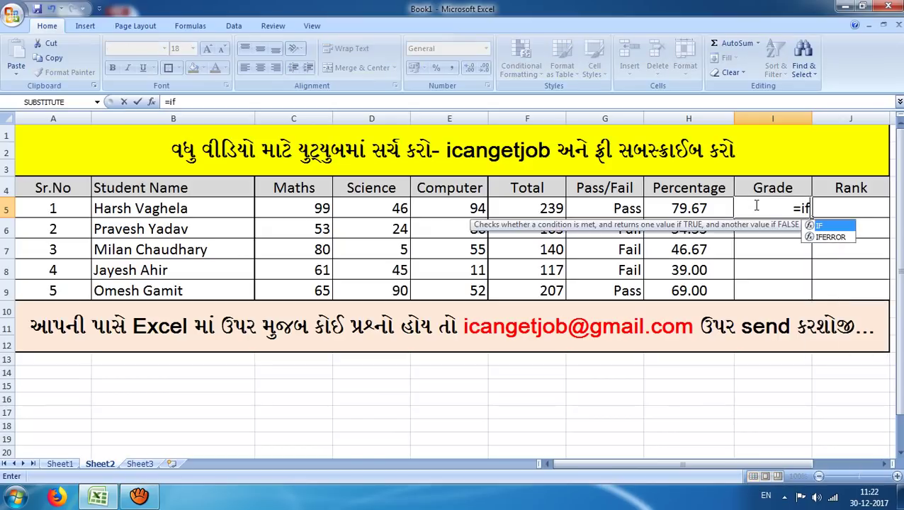
type("(")
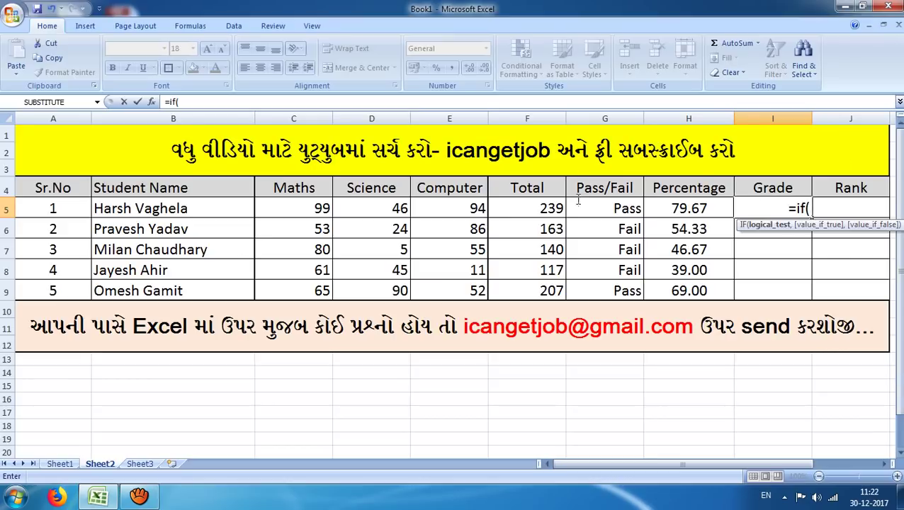
left_click(693, 208)
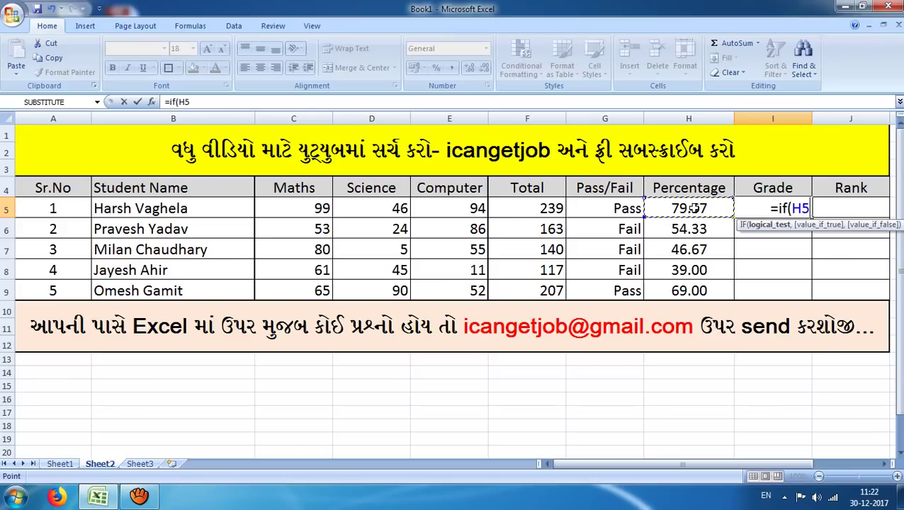
type(">")
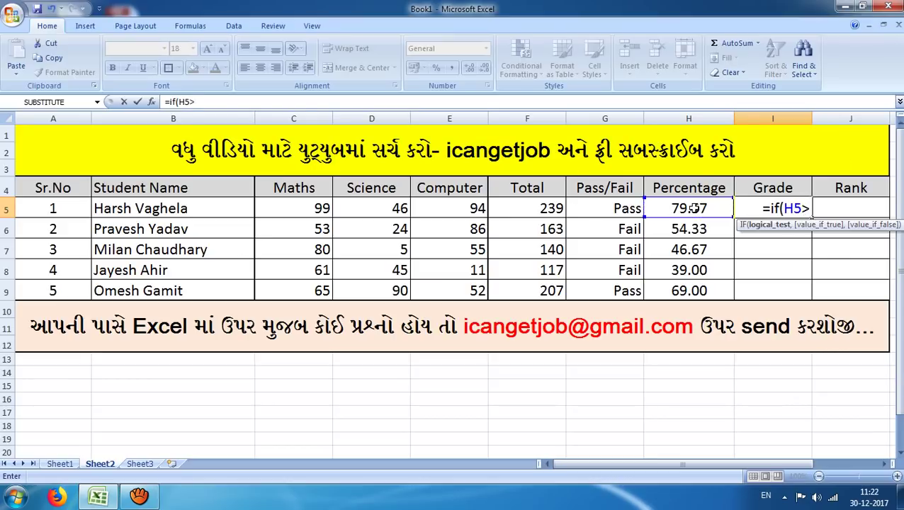
type("=")
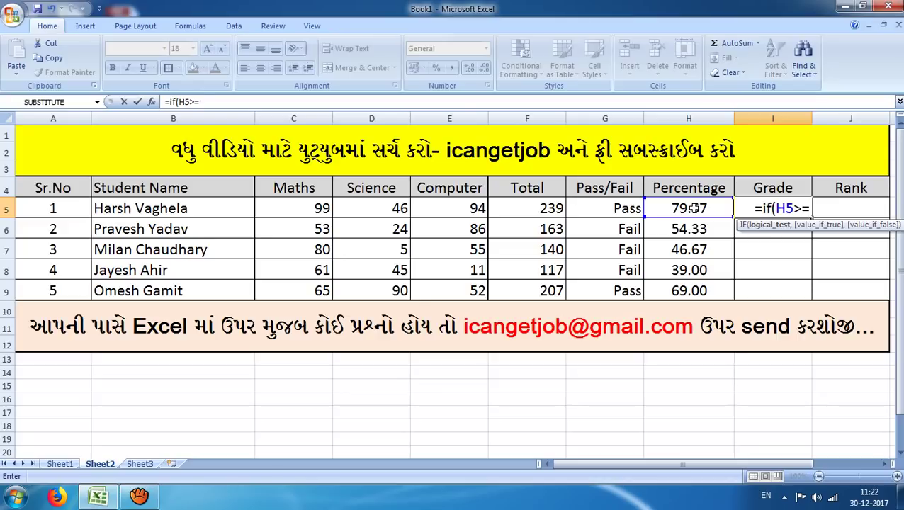
type("70")
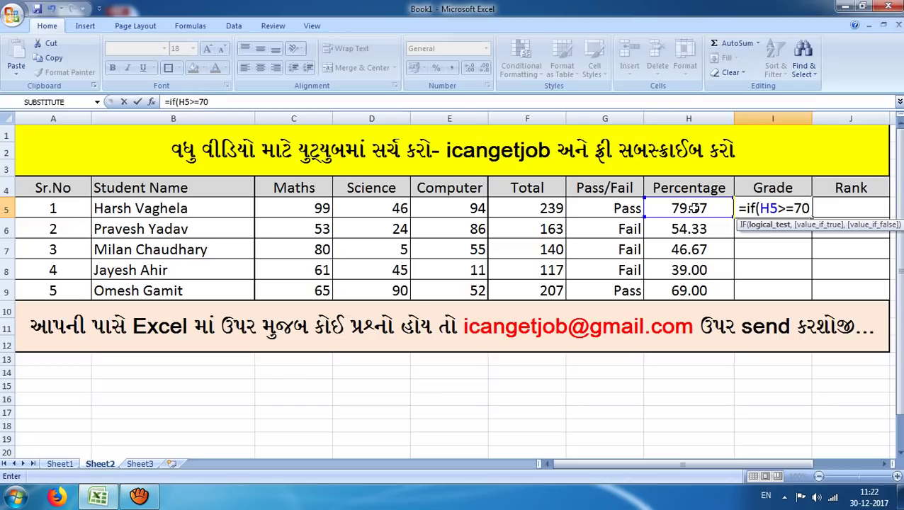
type(",\"Dist")
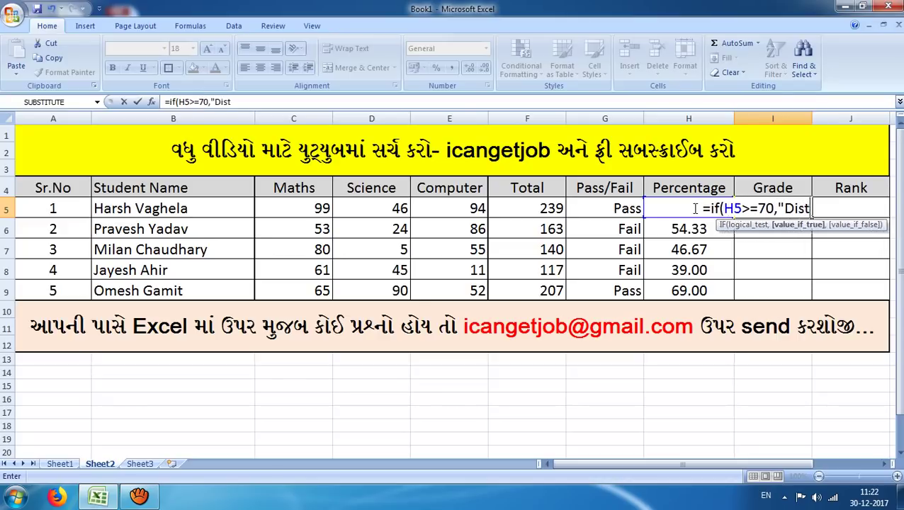
type("\",if")
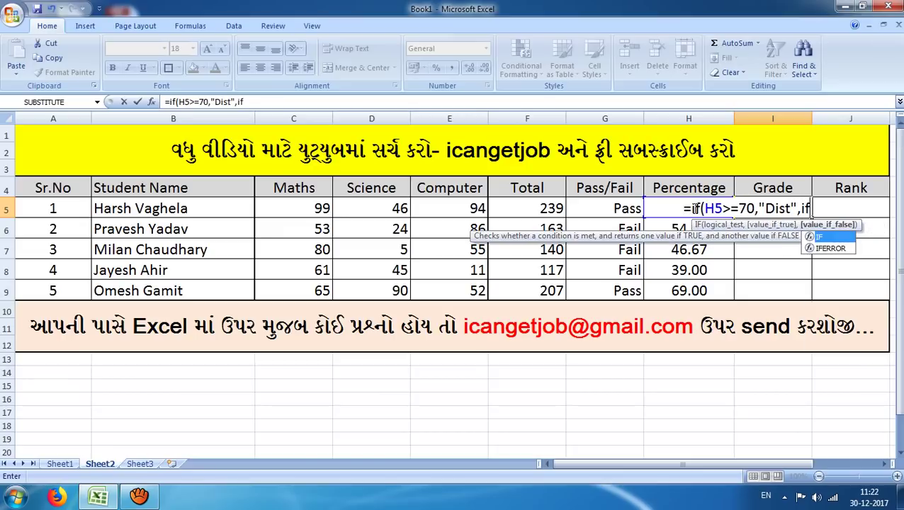
type("(H")
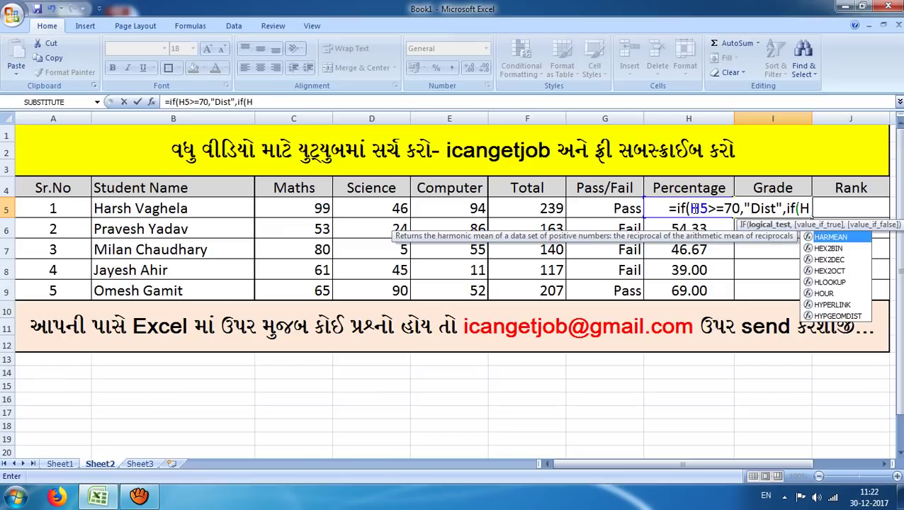
type("5>=")
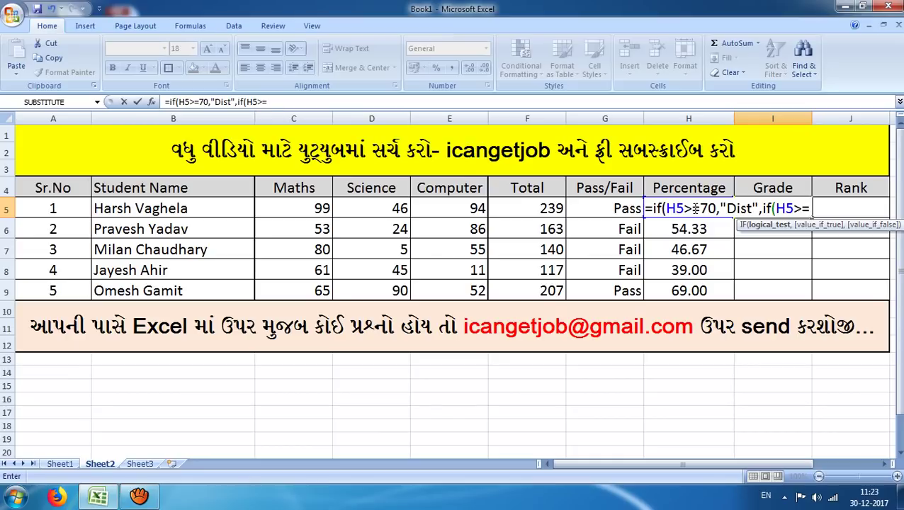
type("60,")
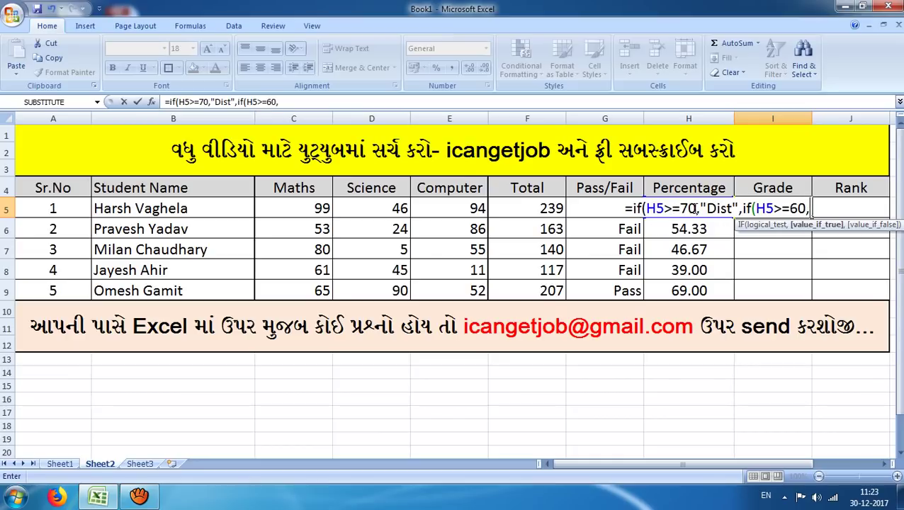
type("\"First")
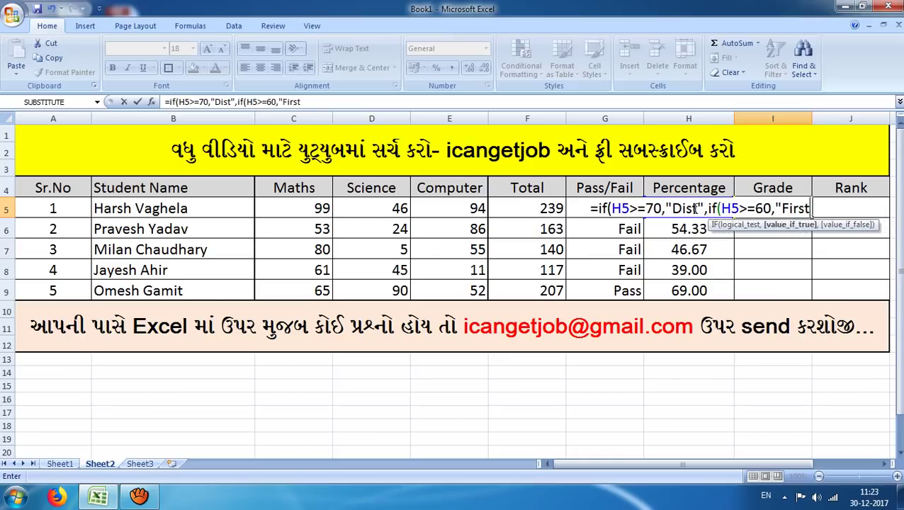
type("\",if")
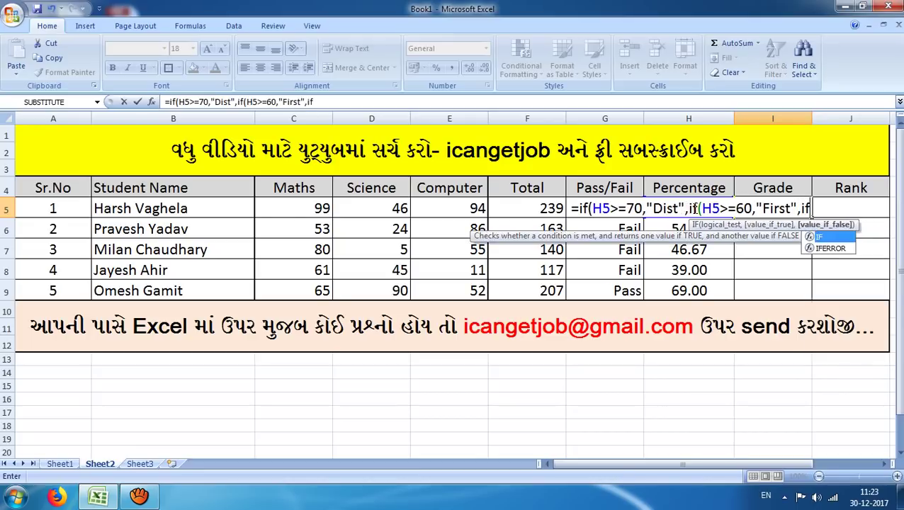
type("(H")
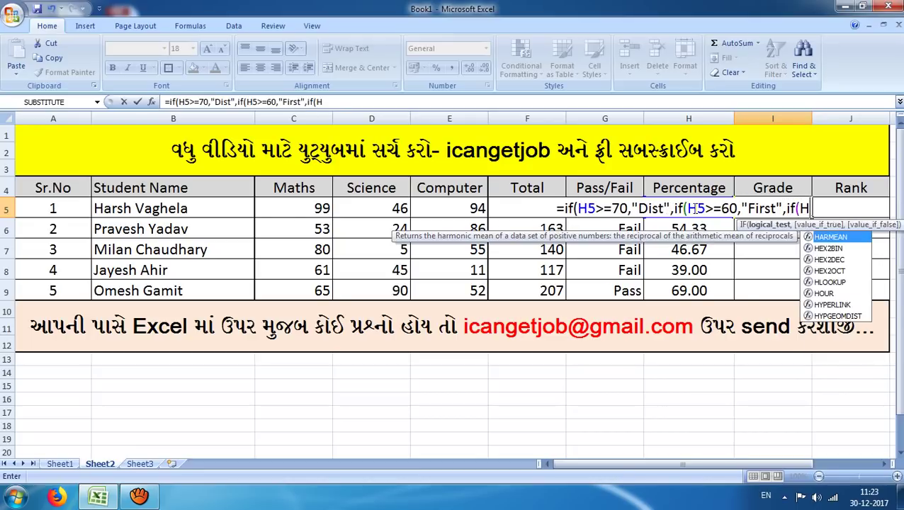
type("5>")
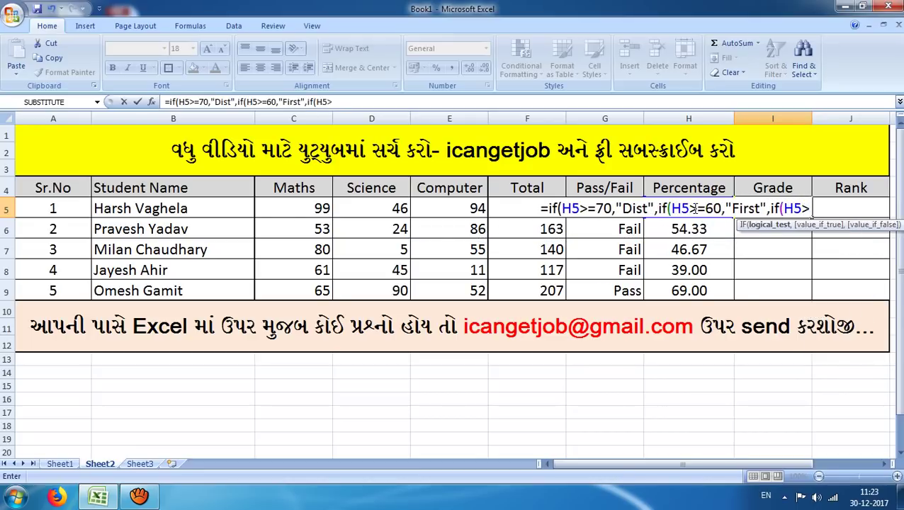
type("=")
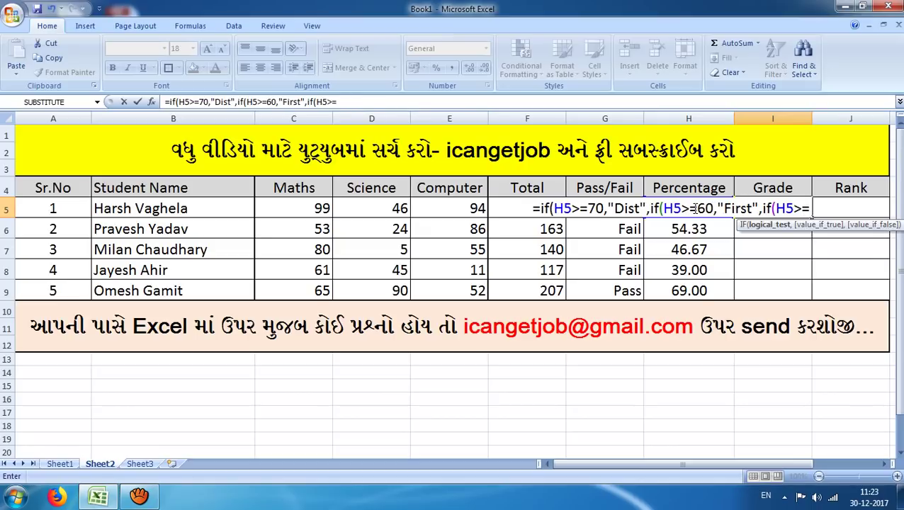
type("3")
key("BackSpace")
type("5")
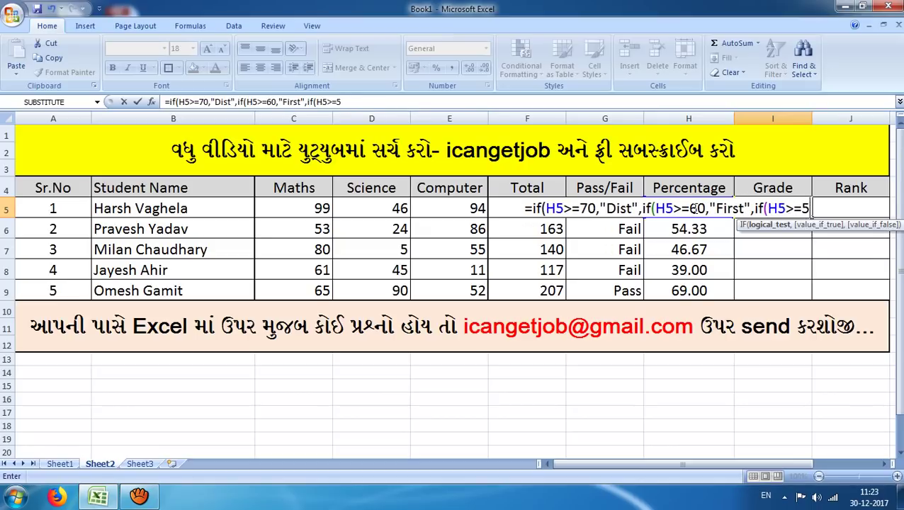
type("0,\"")
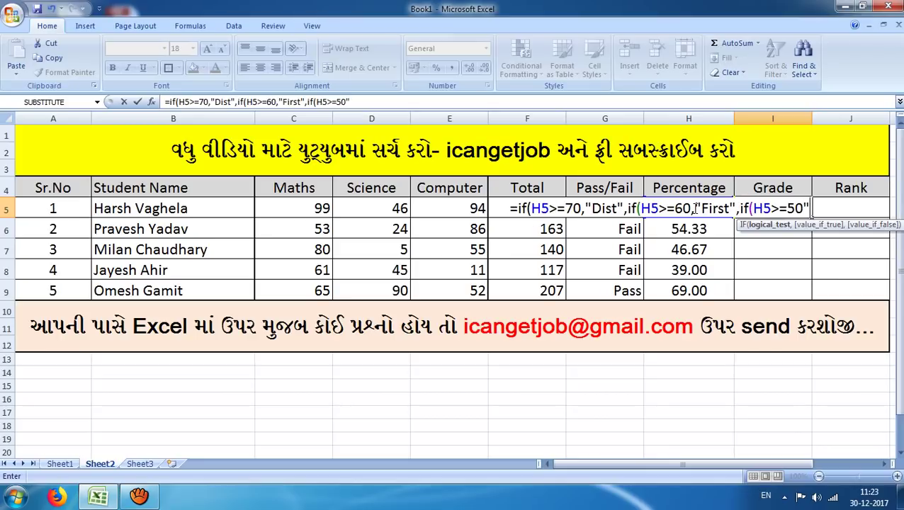
key("BackSpace")
type(",\"S")
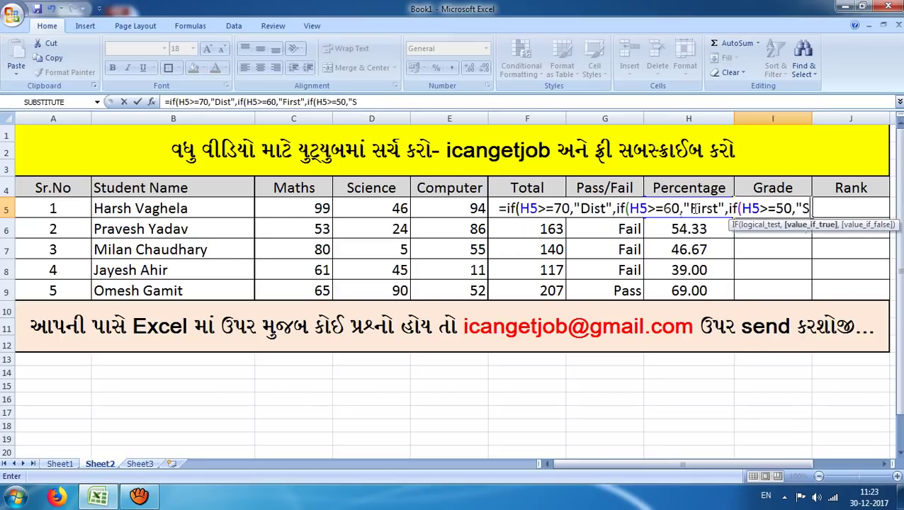
type("econd\"")
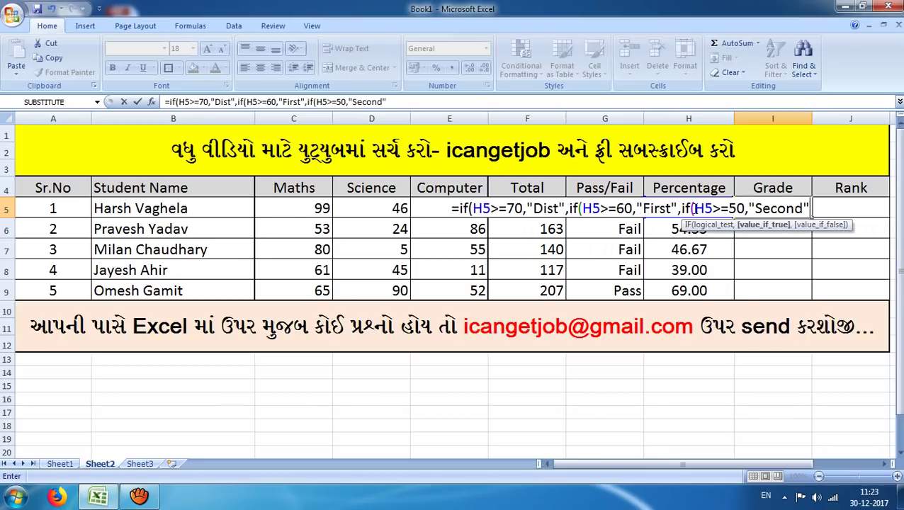
type(",")
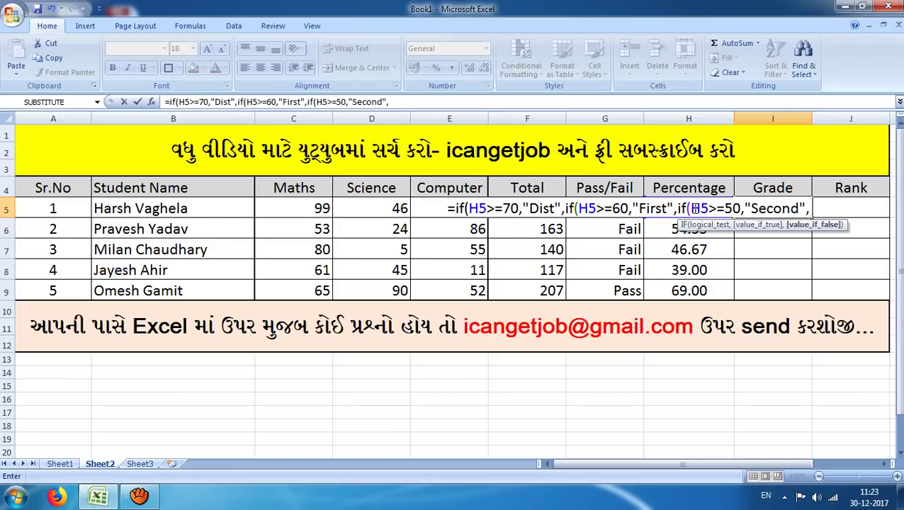
type("if(")
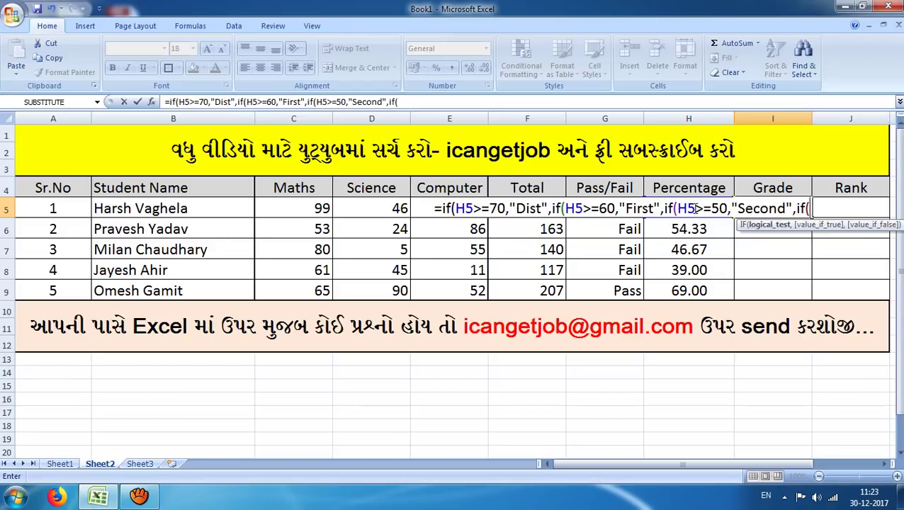
type("H5>=")
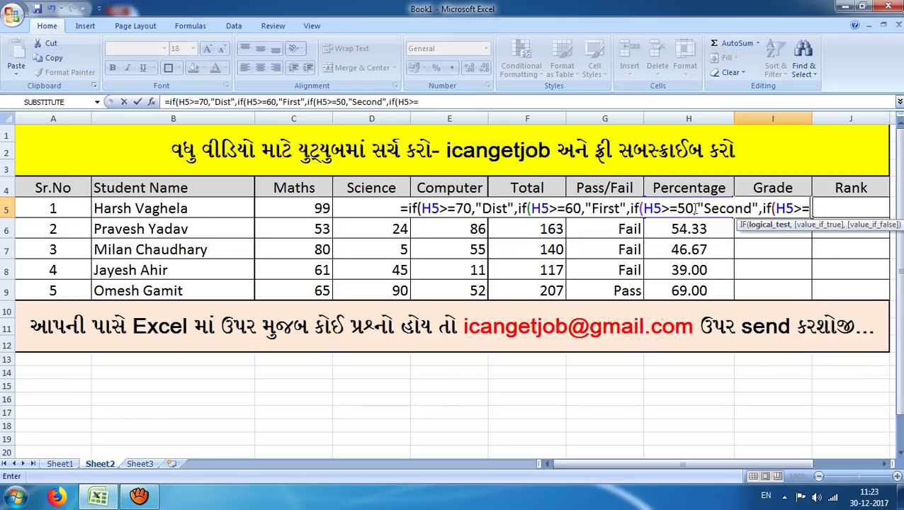
type("35,")
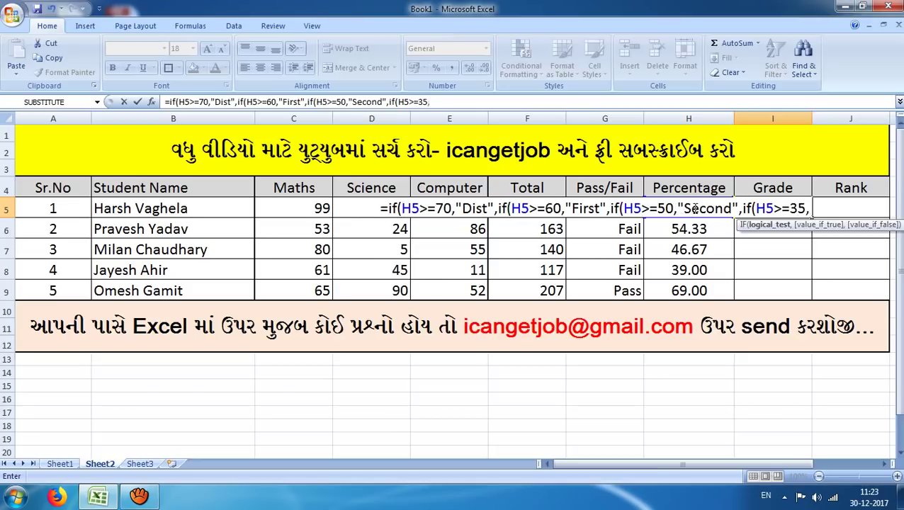
type("\"")
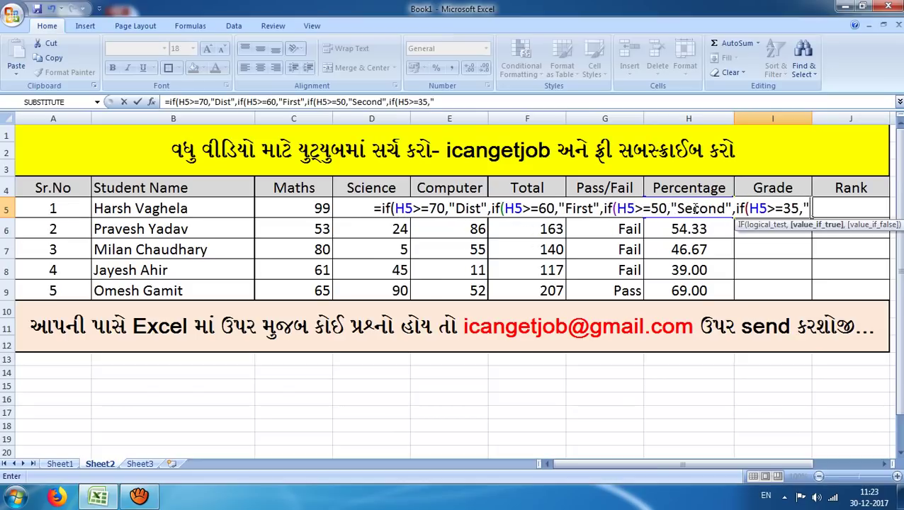
type("Pass")
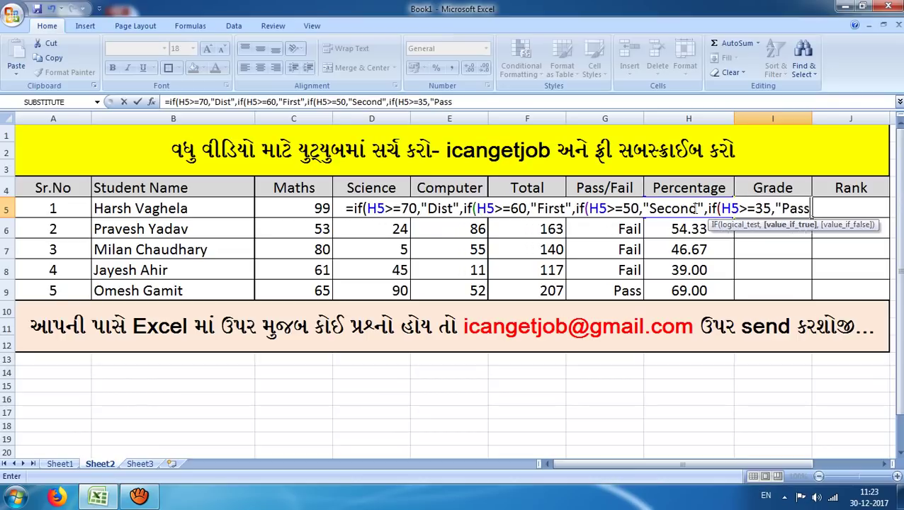
type("\",")
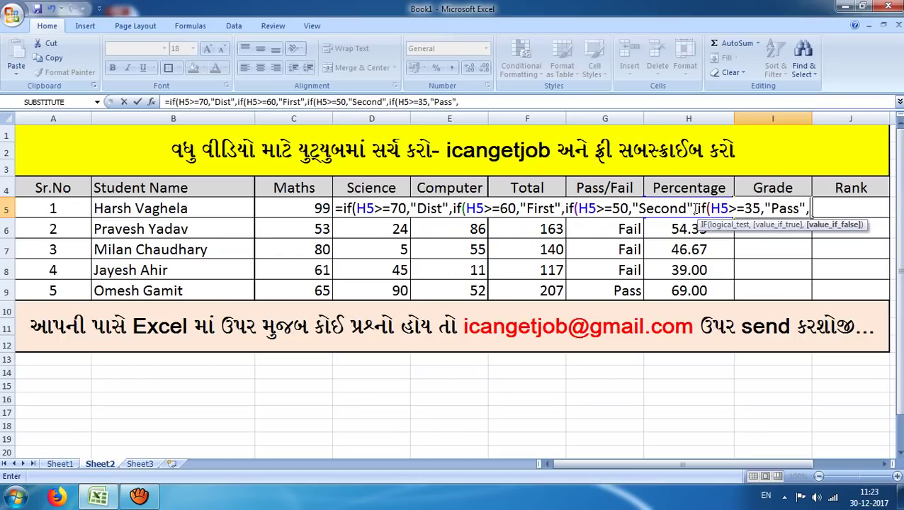
key("BackSpace")
key("BackSpace")
key("BackSpace")
key("BackSpace")
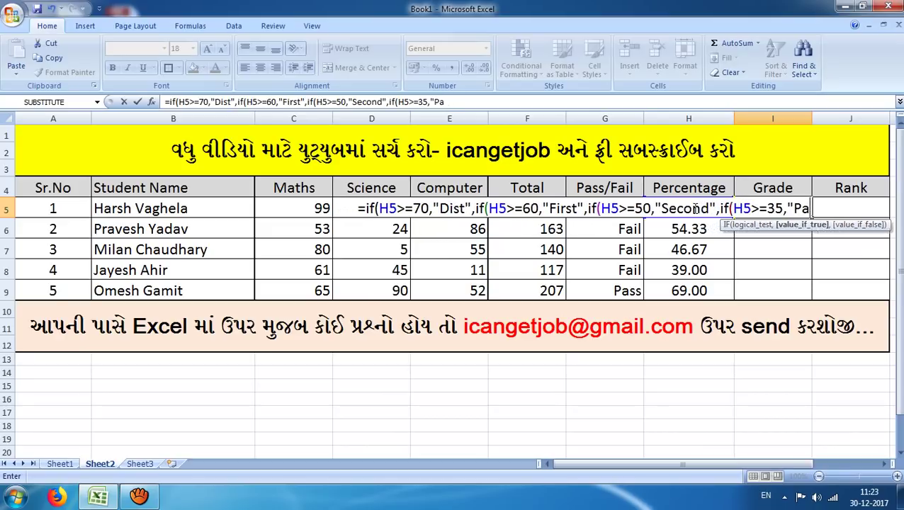
key("BackSpace")
key("BackSpace")
type("Third")
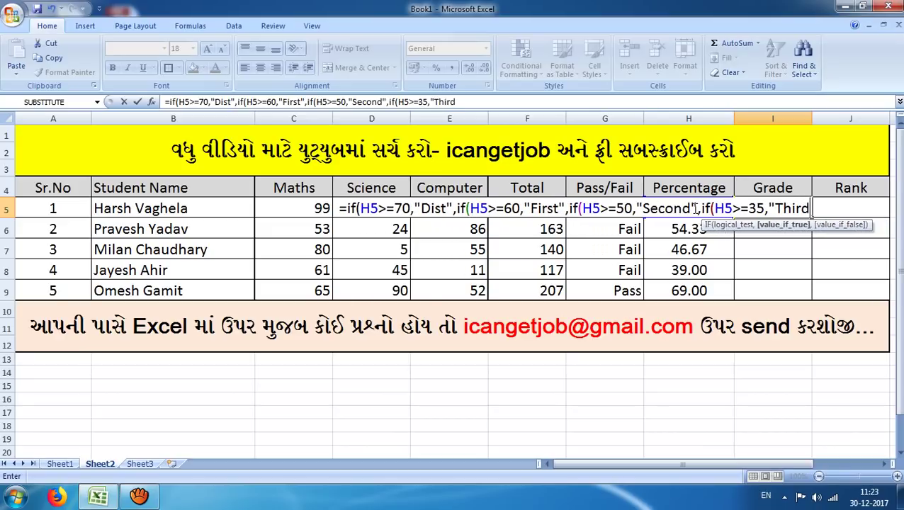
type("\",F")
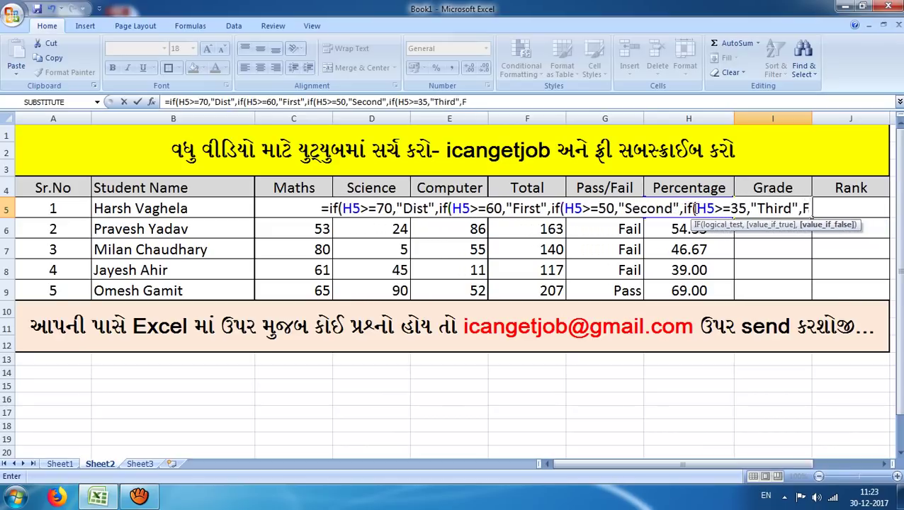
type("ai")
key("BackSpace")
key("BackSpace")
key("BackSpace")
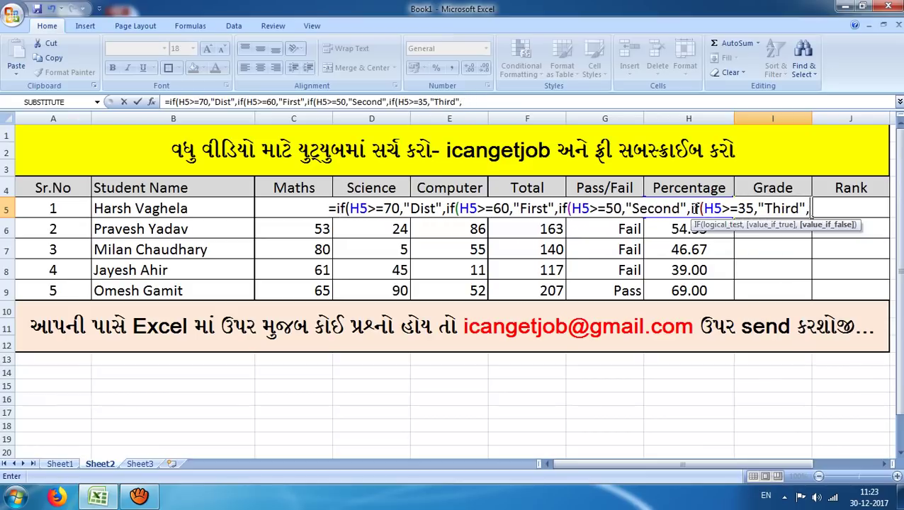
type("\"Fail")
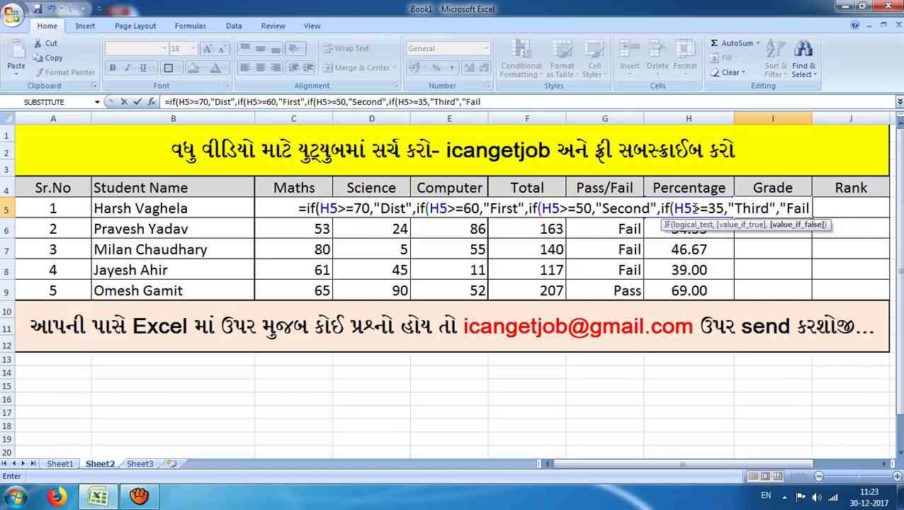
type("\")")
key("Return")
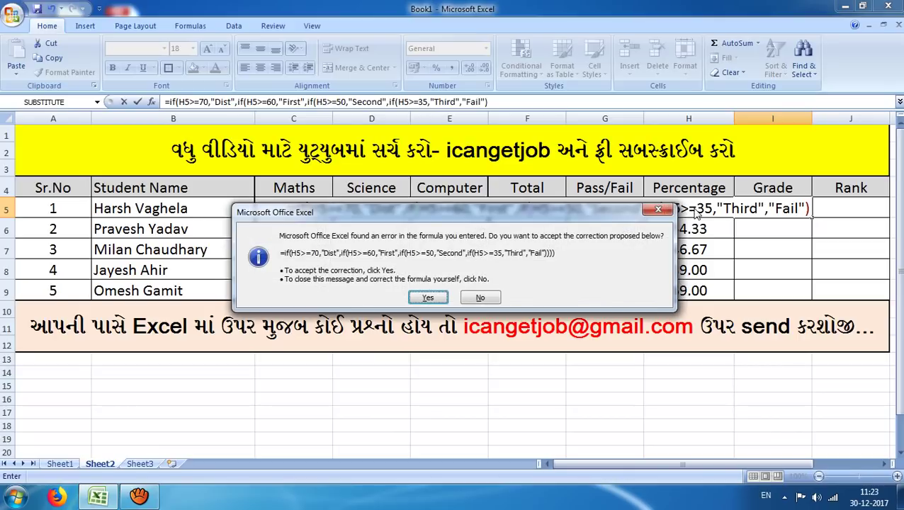
key("Return")
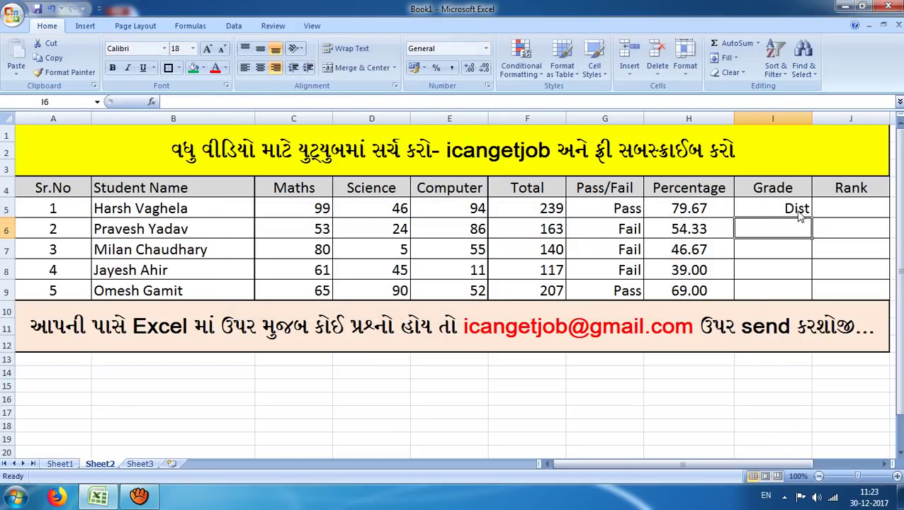
Step: Fill I5's grade formula down to I9 and check the percentages and grades in each row
left_click(800, 215)
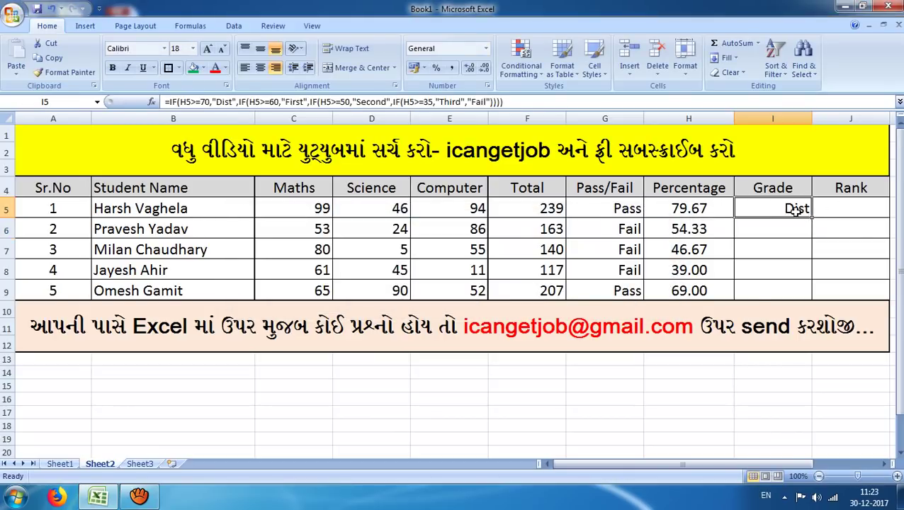
left_click_drag(813, 220, 812, 292)
left_click(782, 231)
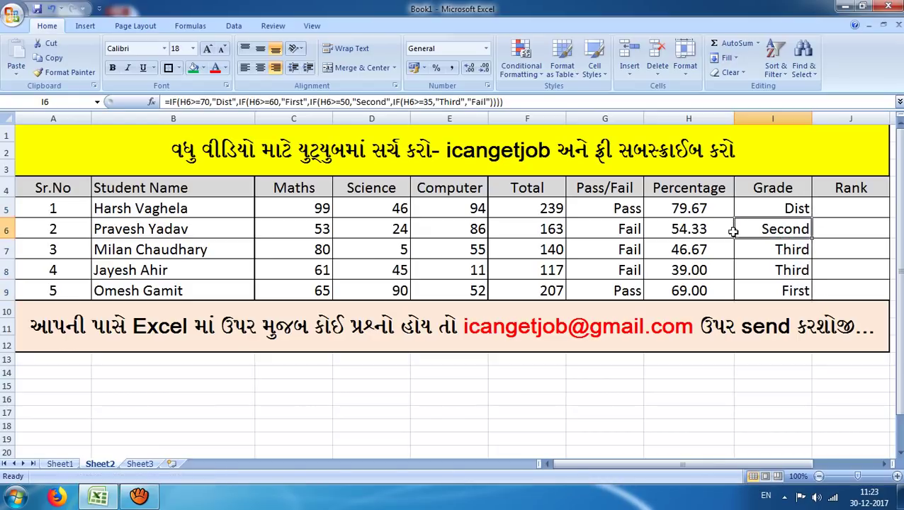
left_click(714, 233)
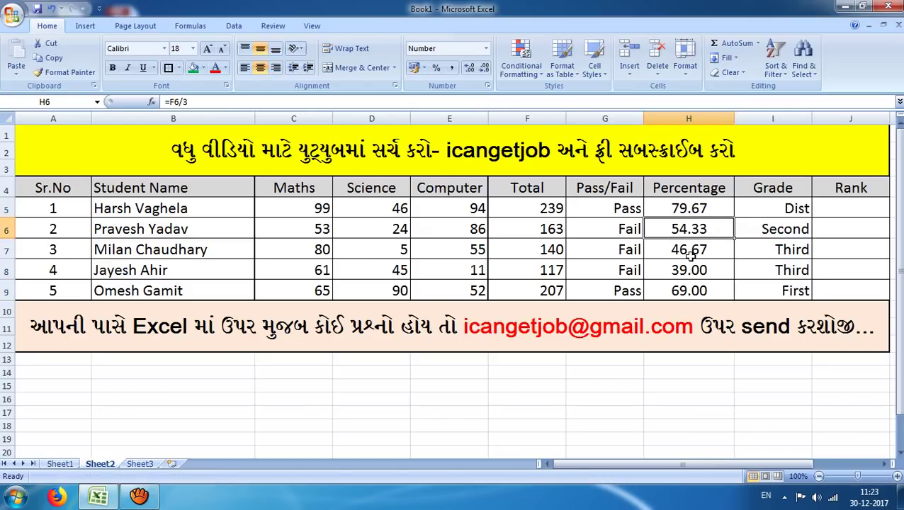
left_click(696, 247)
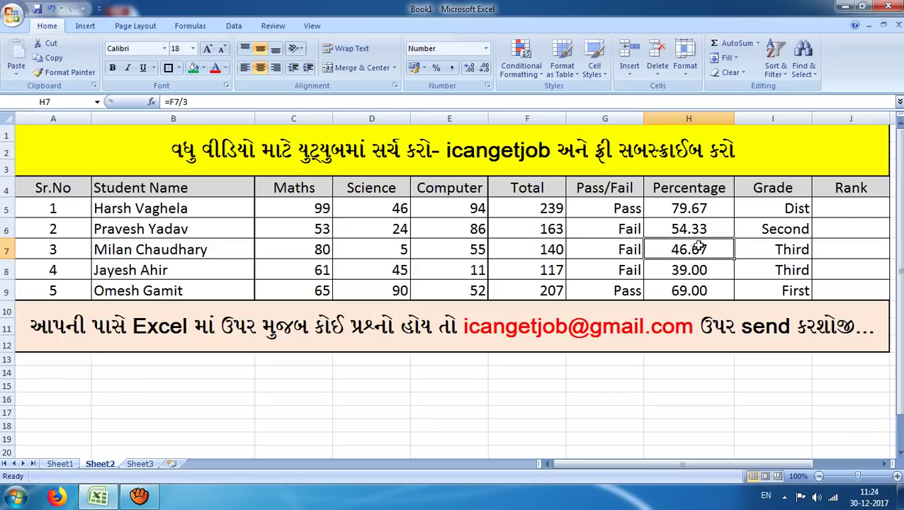
left_click(789, 246)
left_click(698, 273)
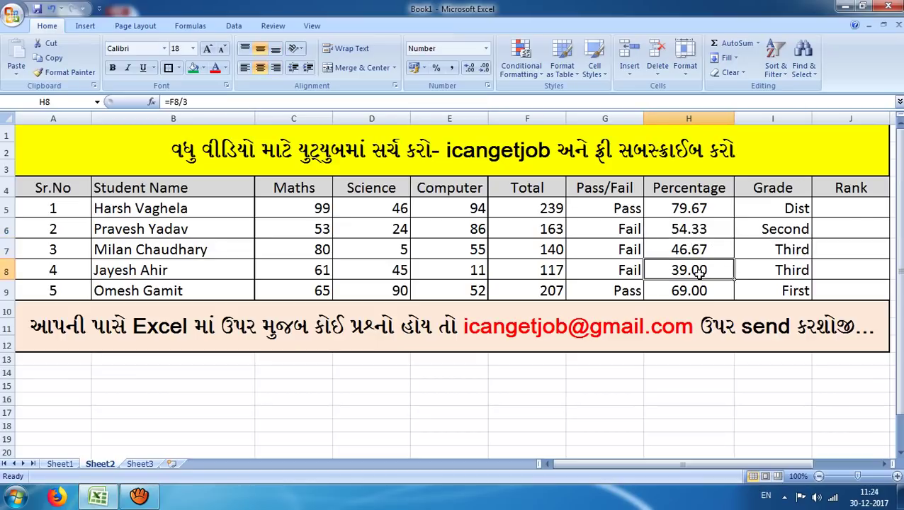
left_click(787, 270)
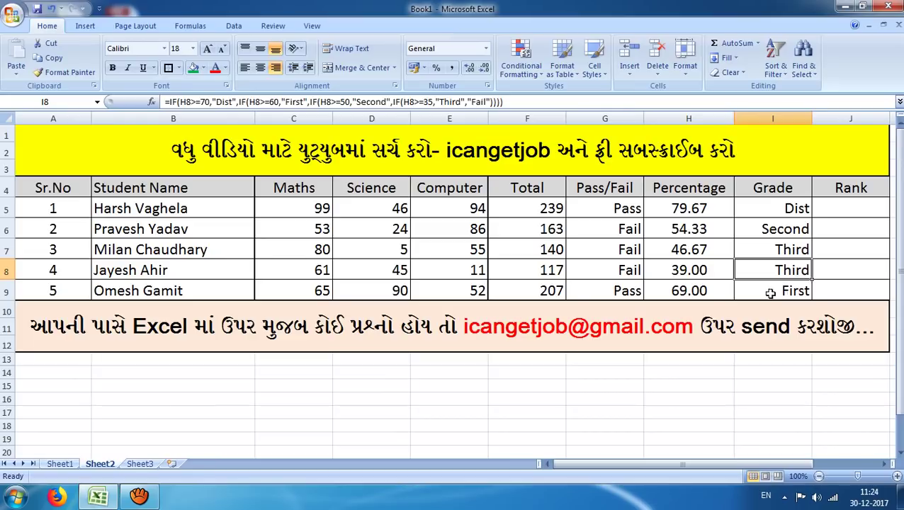
left_click(707, 294)
left_click(782, 295)
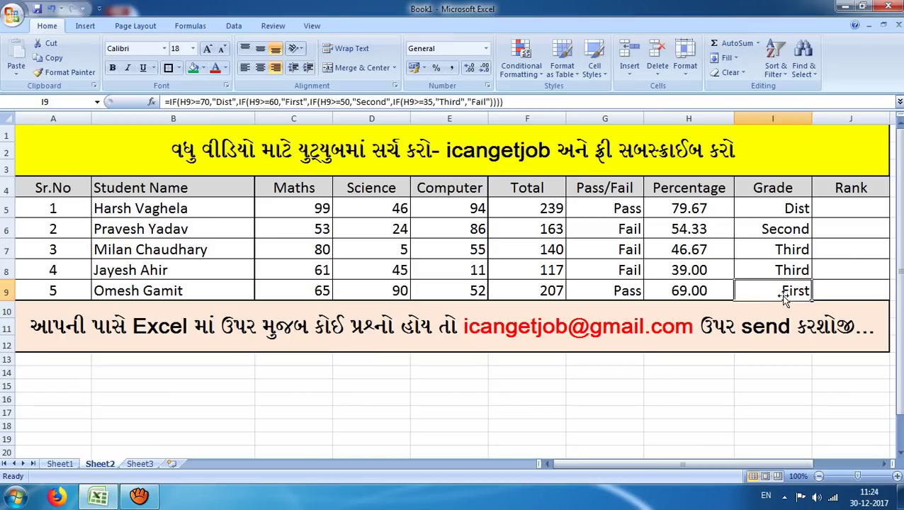
Step: Fill the three Fail cells G6:G8 with red
left_click_drag(784, 228, 781, 264)
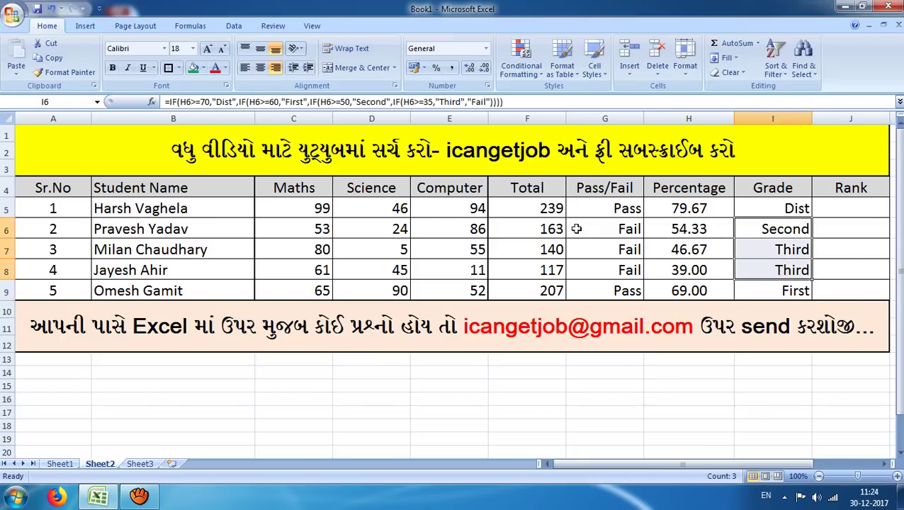
left_click_drag(581, 229, 619, 264)
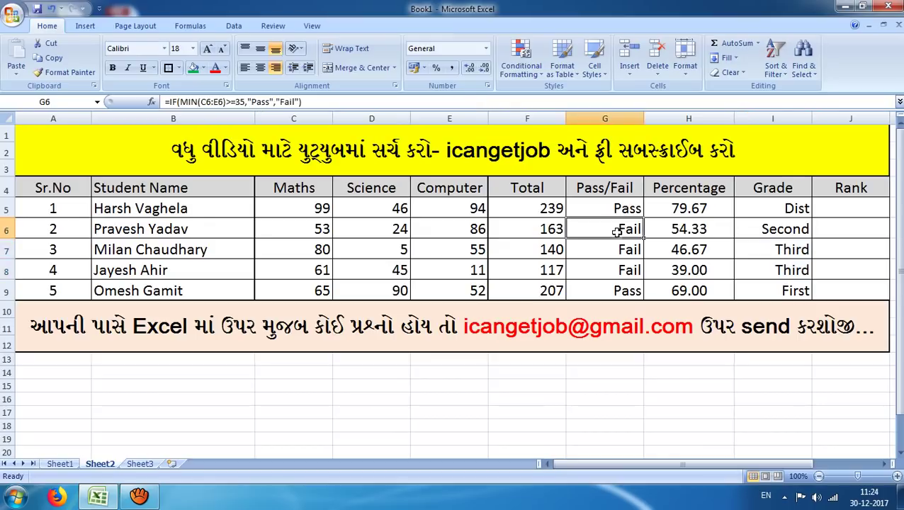
left_click(203, 68)
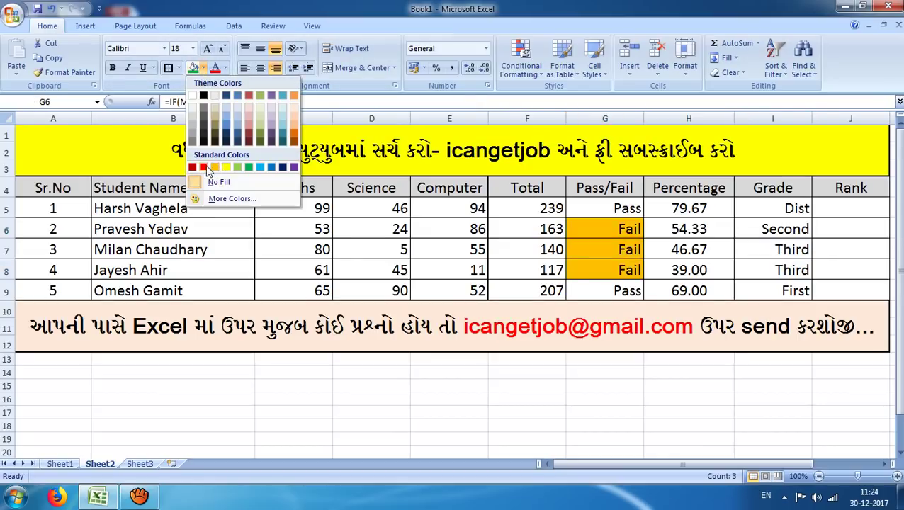
left_click(203, 168)
Step: Try a red fill on grade cells I6:I8, then undo it
left_click_drag(776, 228, 780, 270)
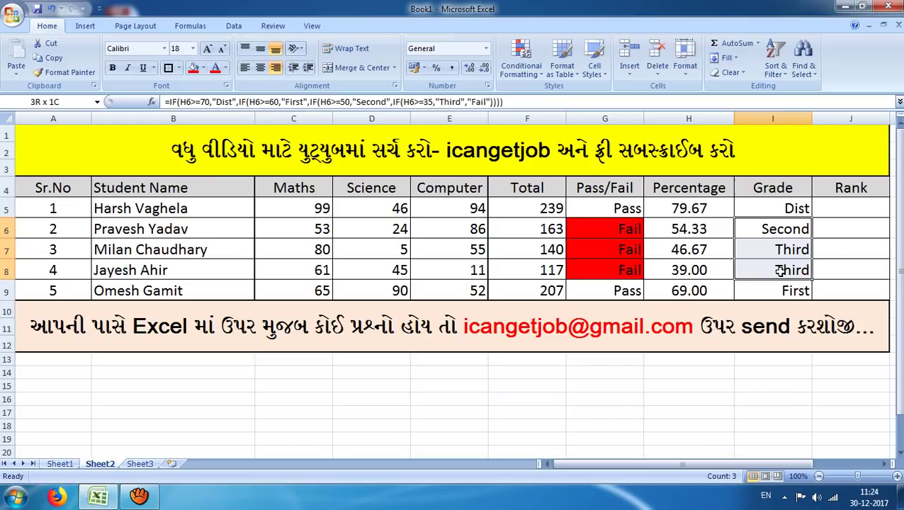
left_click(193, 68)
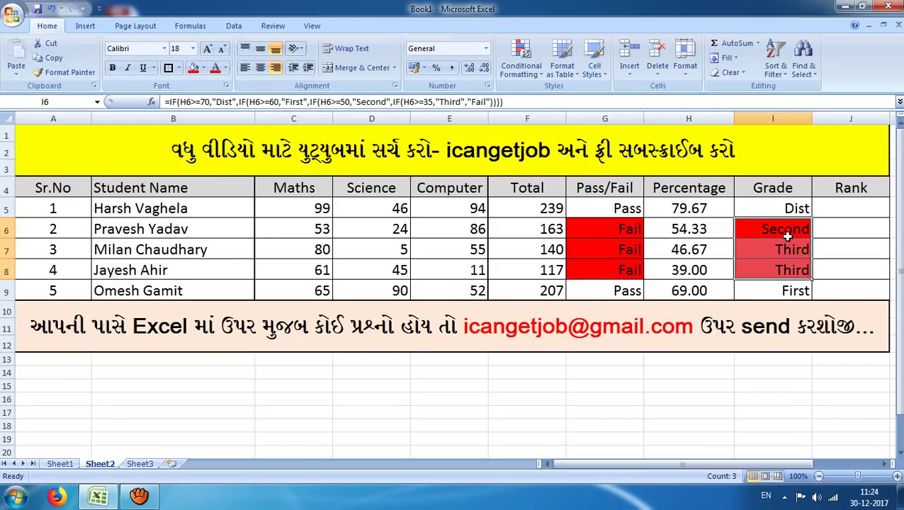
key("ctrl+z")
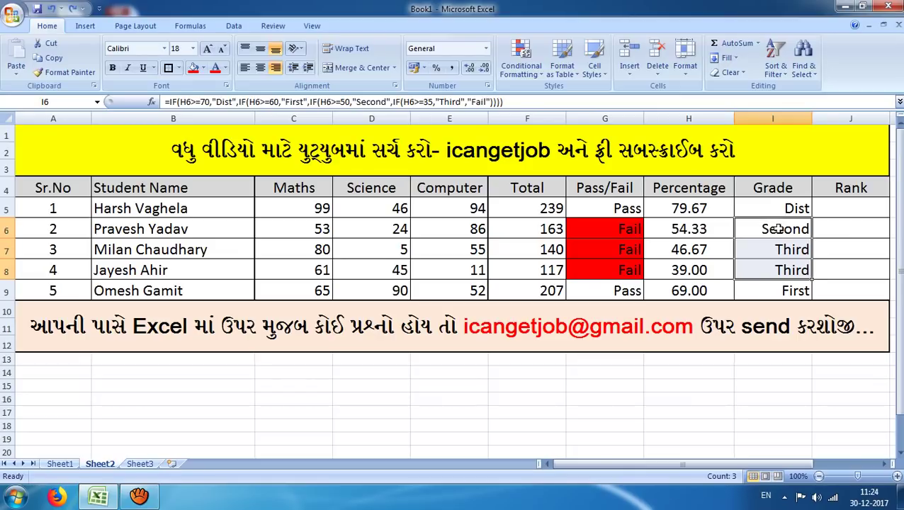
left_click(758, 229)
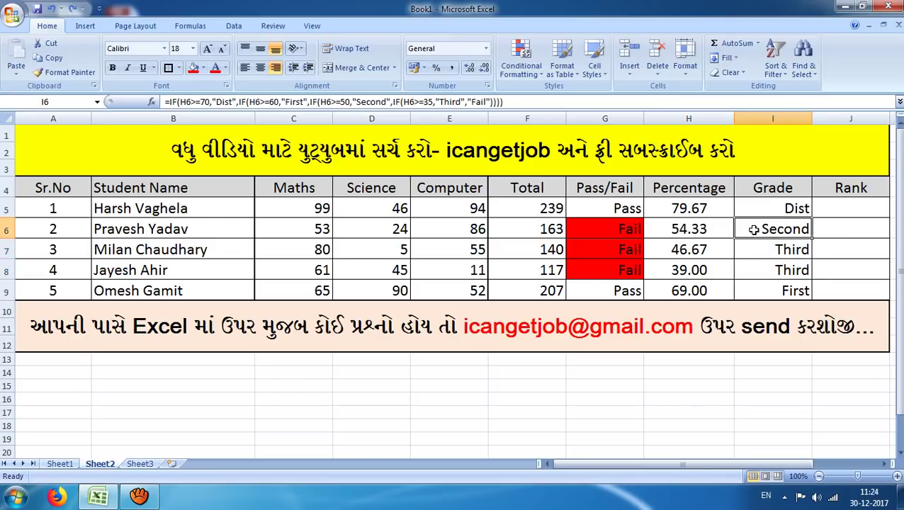
Step: Wrap I6's grade formula in an IF that returns Fail when G6 equals "Fail"
left_click(170, 102)
type("if")
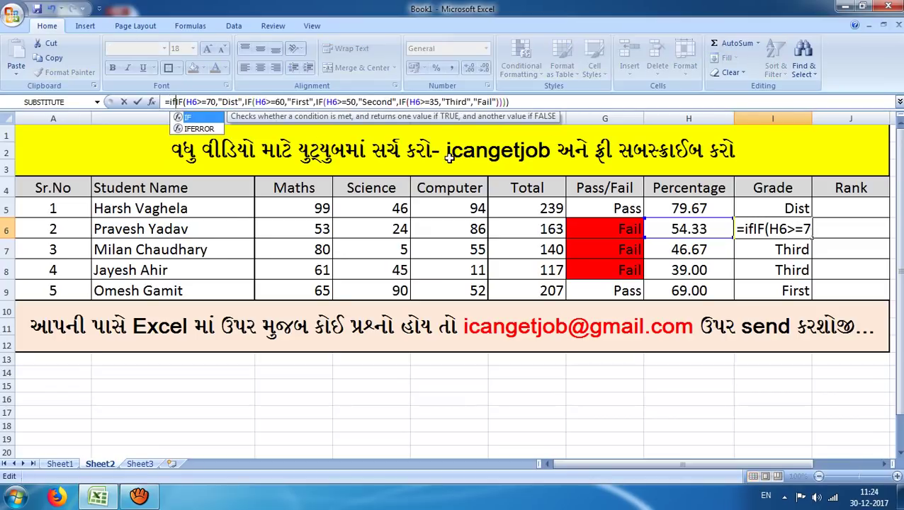
type("(")
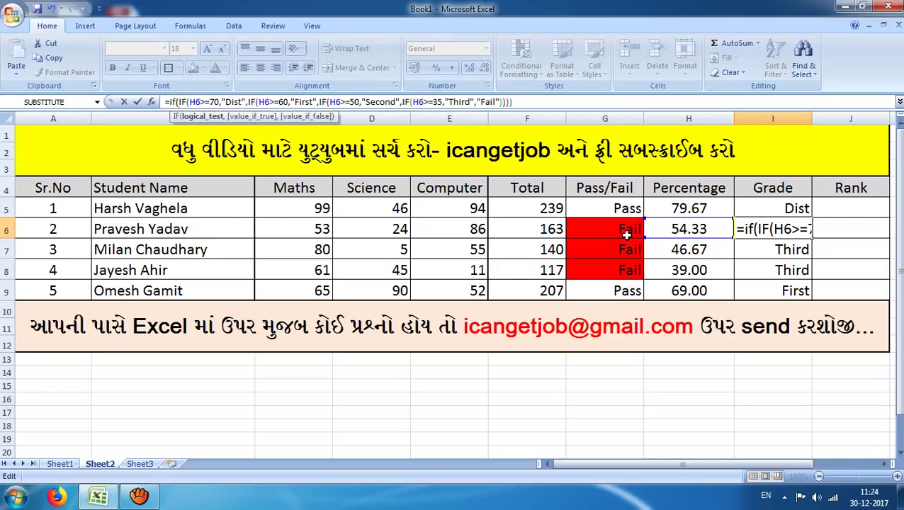
left_click(627, 235)
type("=")
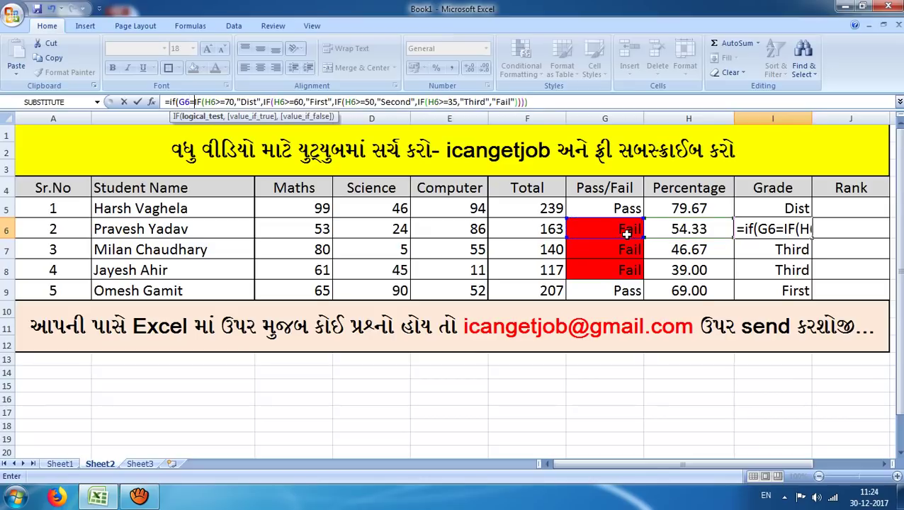
type("\"Fail\"")
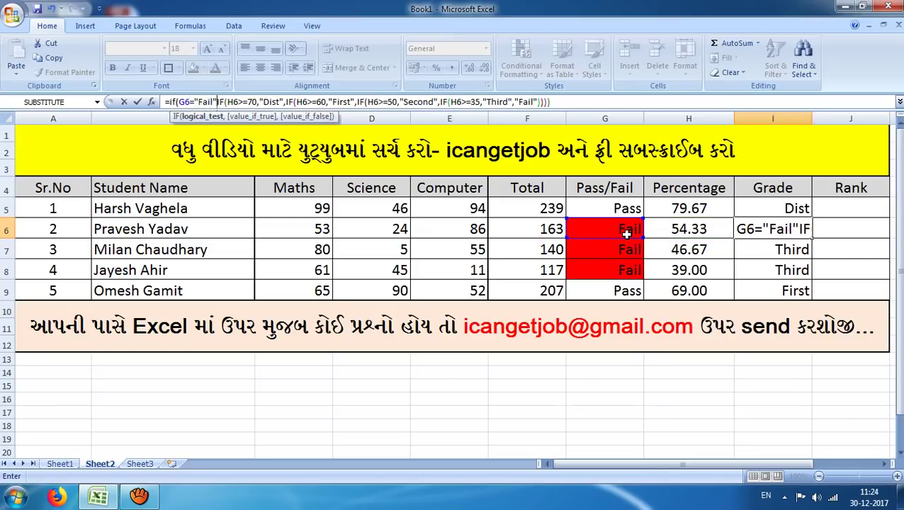
type(",\"")
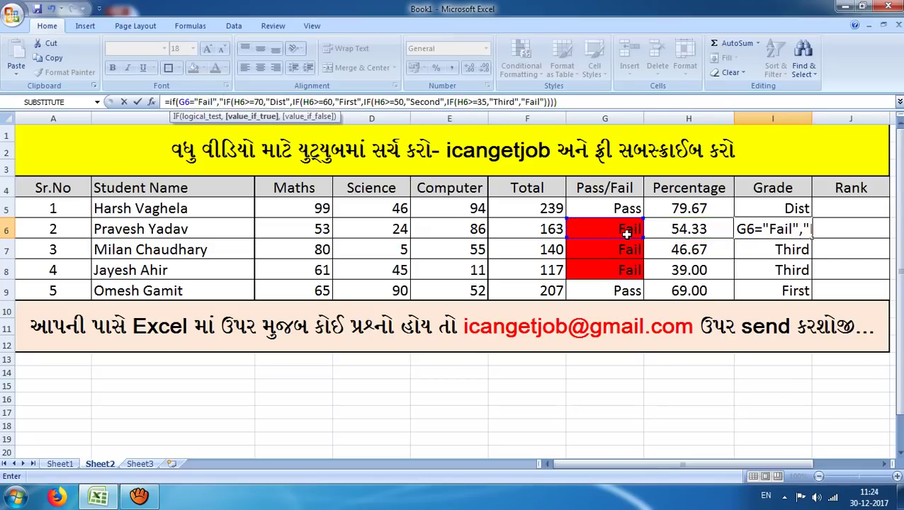
type("Fail")
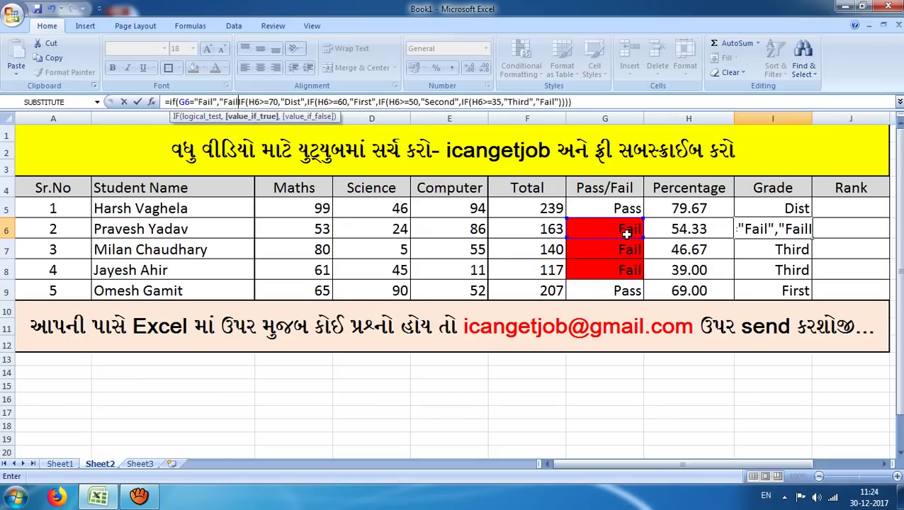
type("\",")
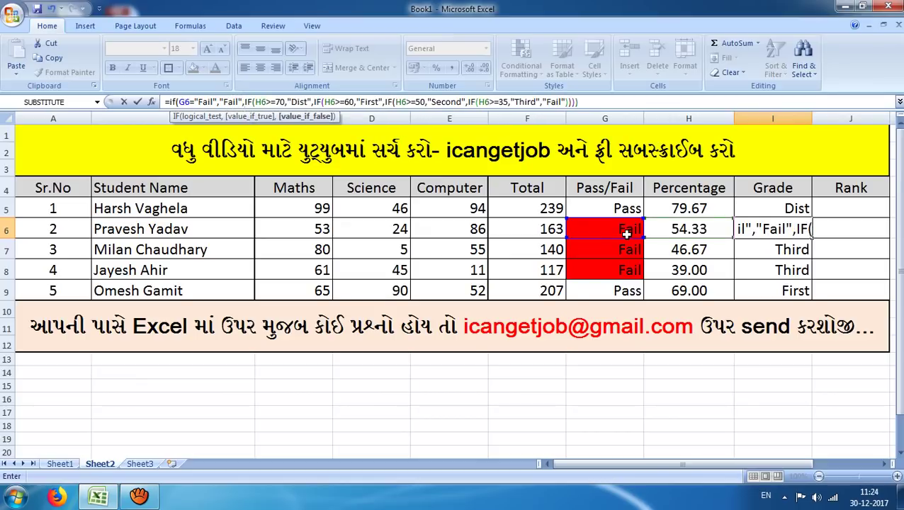
key("End")
key("End")
key("End")
left_click(601, 102)
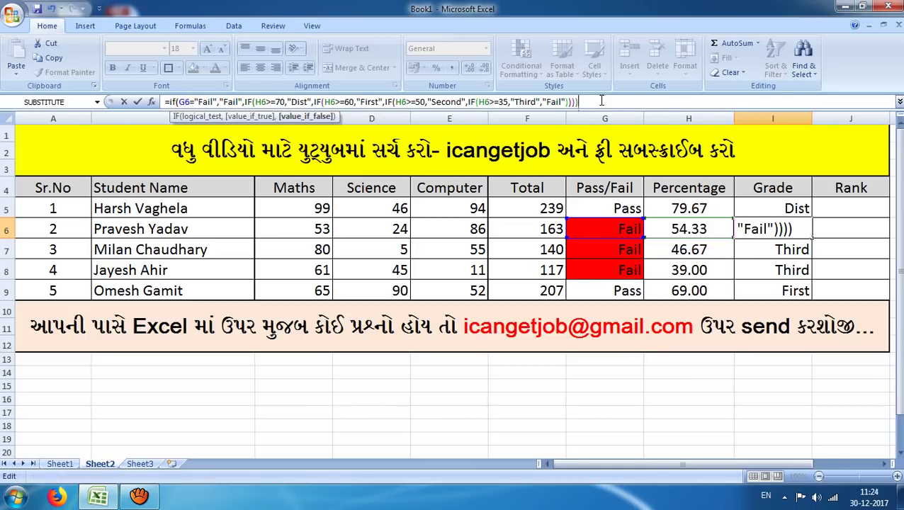
key("Return")
Step: Copy the revised grade formula down to I9 and inspect the failing rows
left_click(779, 228)
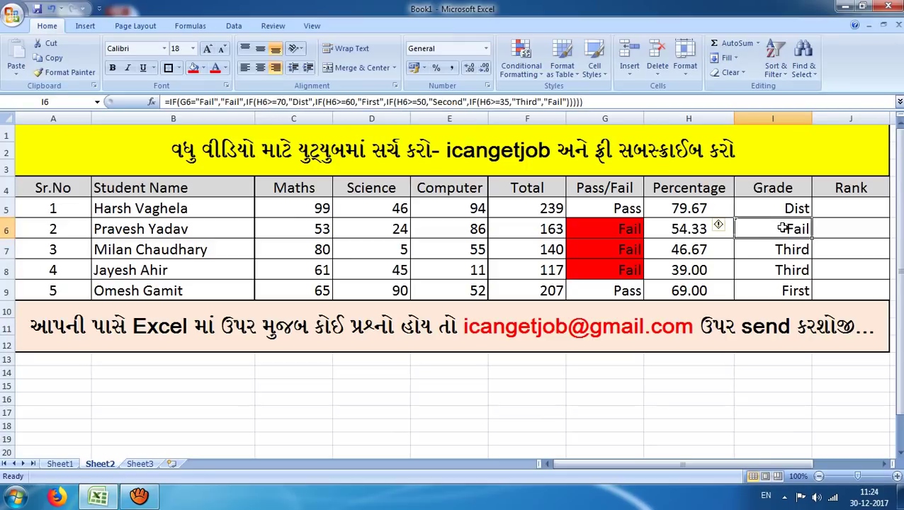
left_click_drag(812, 239, 813, 297)
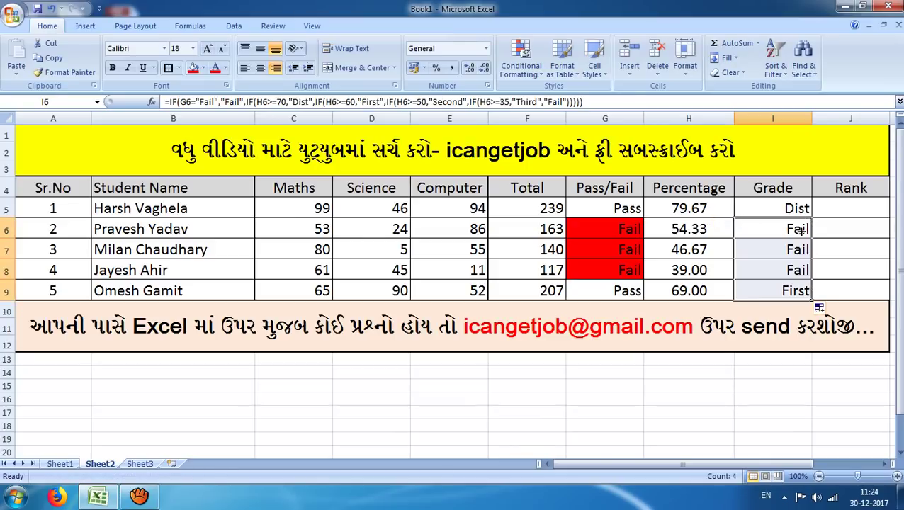
key("Down")
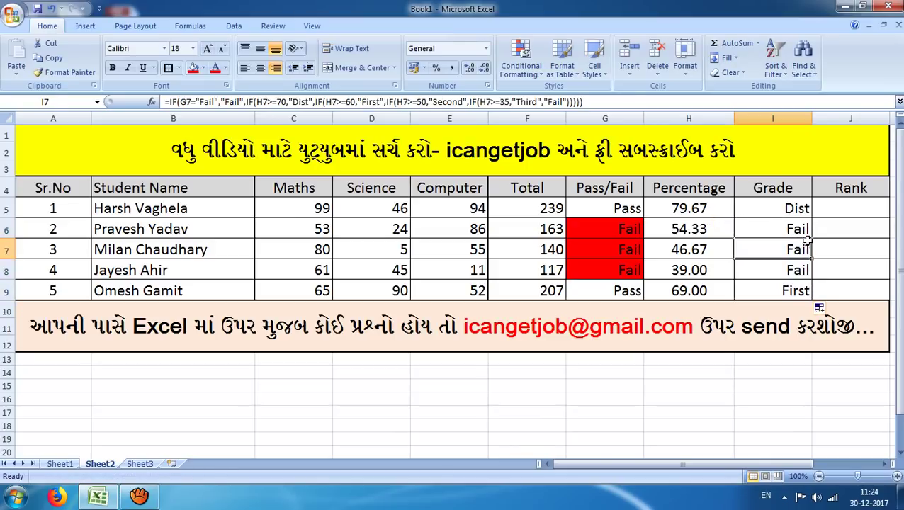
left_click_drag(814, 261, 813, 208)
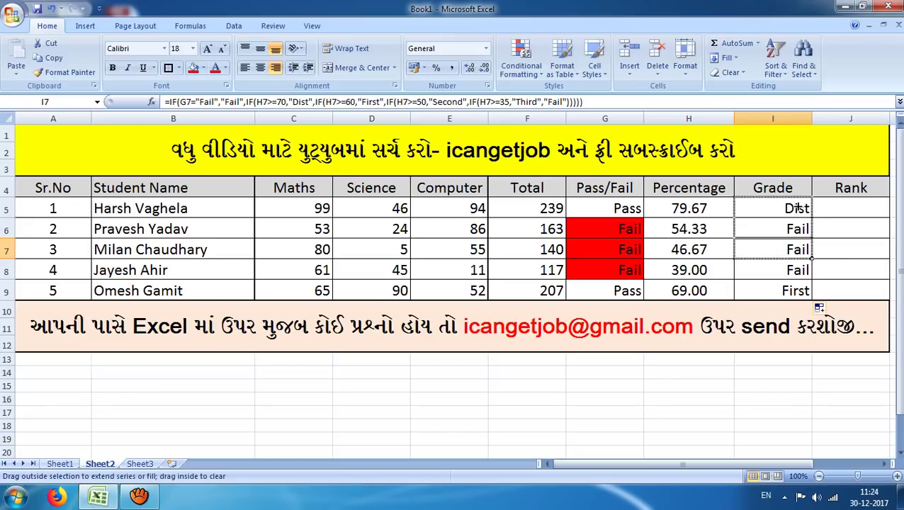
left_click(786, 269)
left_click_drag(620, 230, 792, 268)
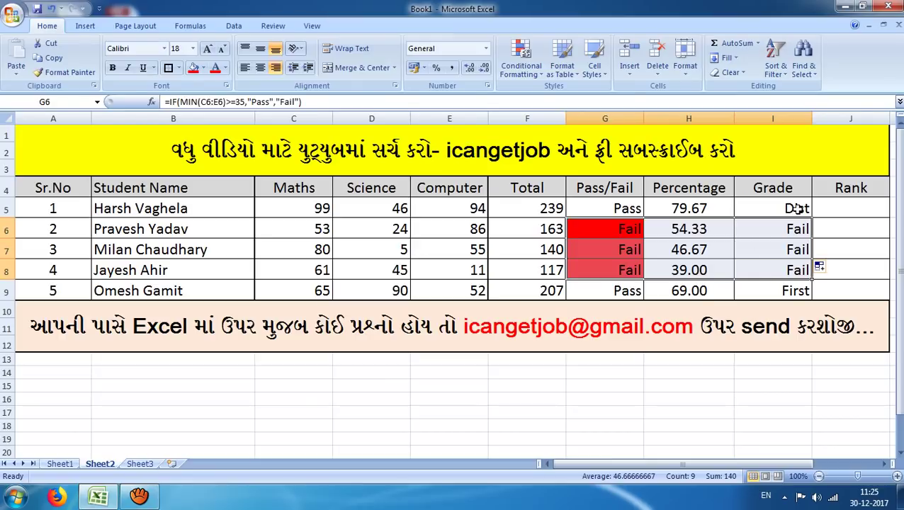
left_click(631, 249)
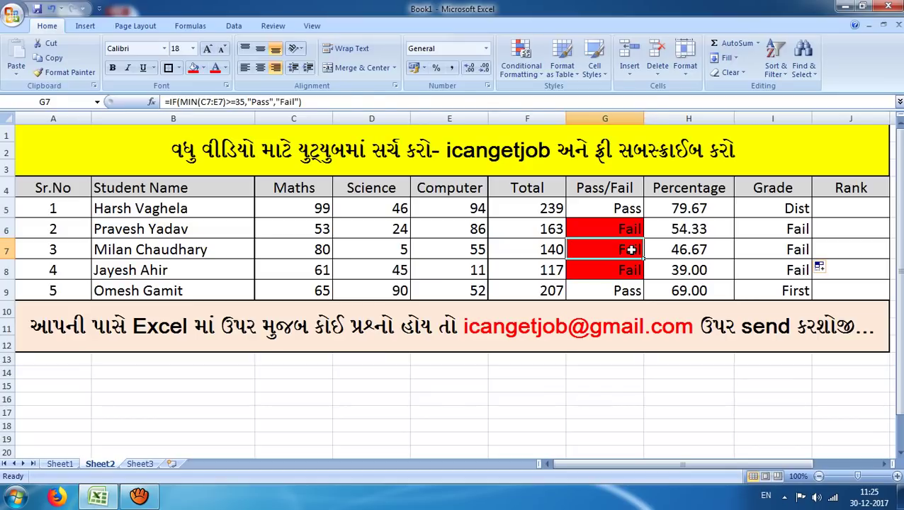
Step: Undo the Fail check in the grade formulas and the red fill on the Fail cells
key("Right")
key("Right")
key("ctrl+z")
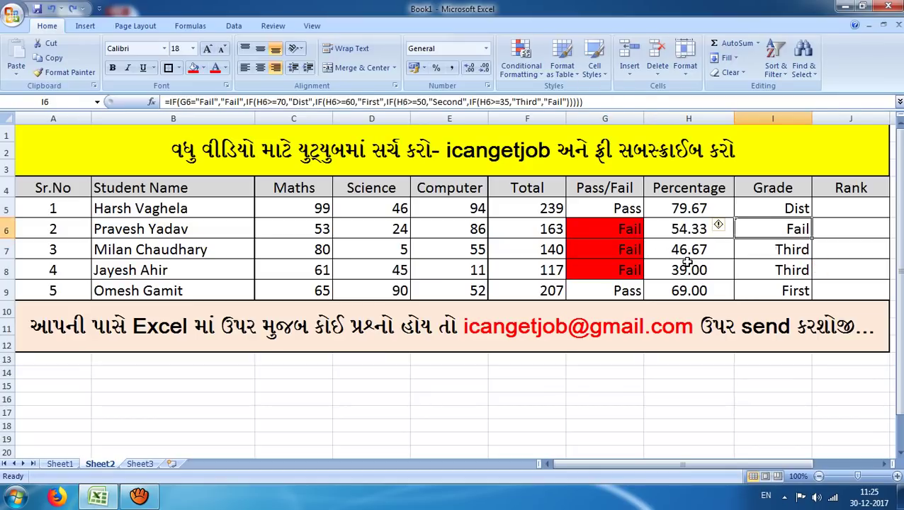
key("ctrl+z")
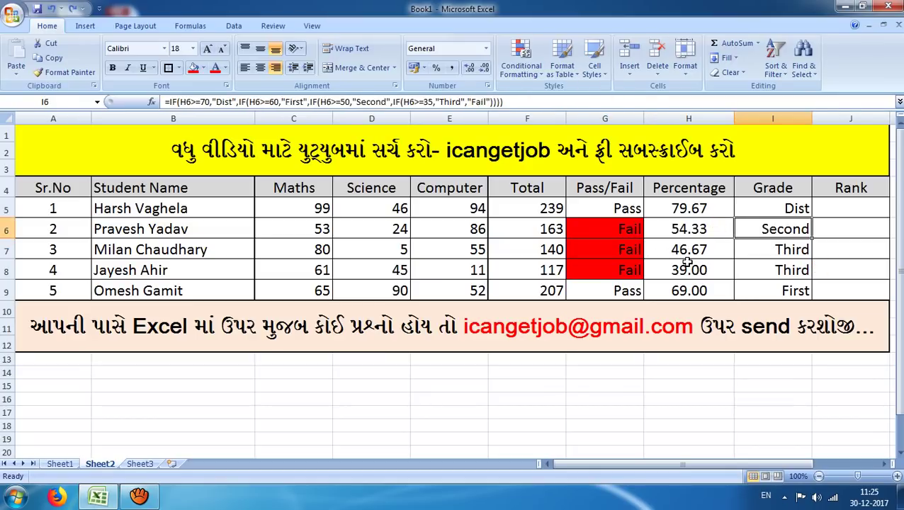
key("ctrl+z")
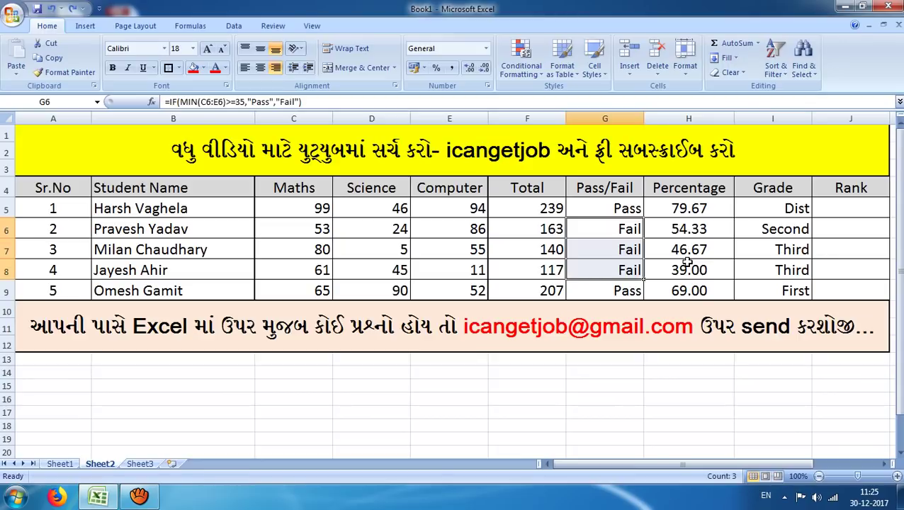
Step: Select the Total column F4:F9 with its heading and try a red fill
left_click(854, 208)
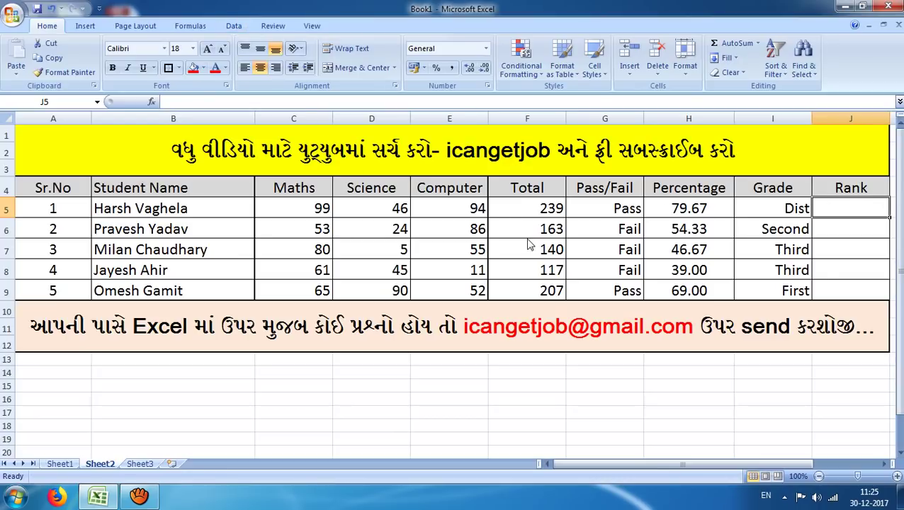
left_click_drag(613, 208, 610, 290)
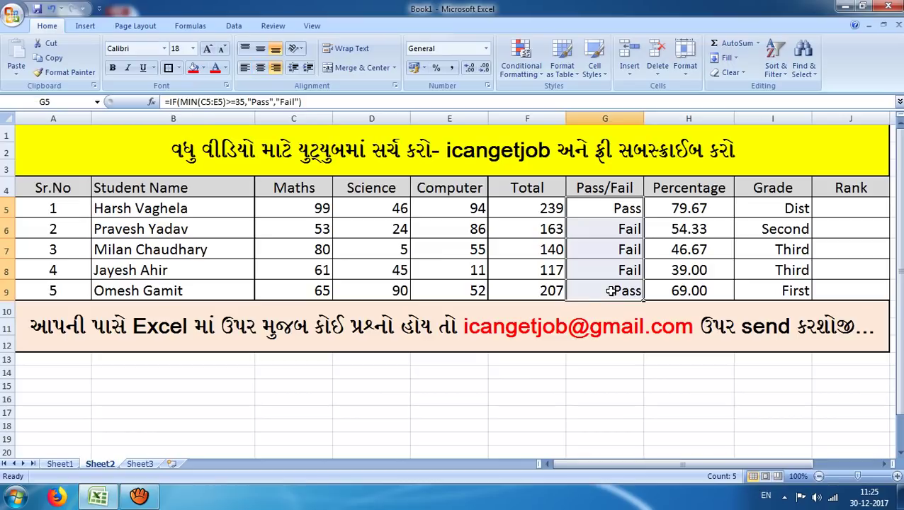
left_click_drag(524, 190, 533, 289)
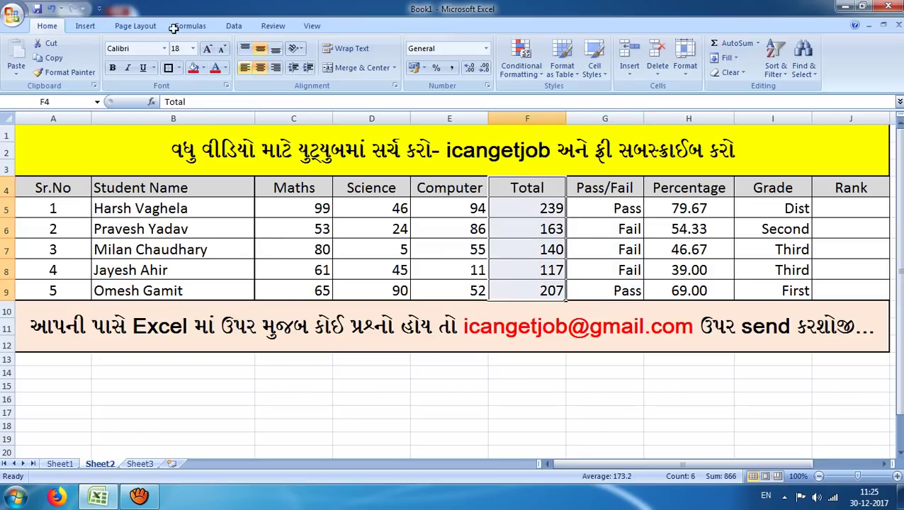
left_click(203, 67)
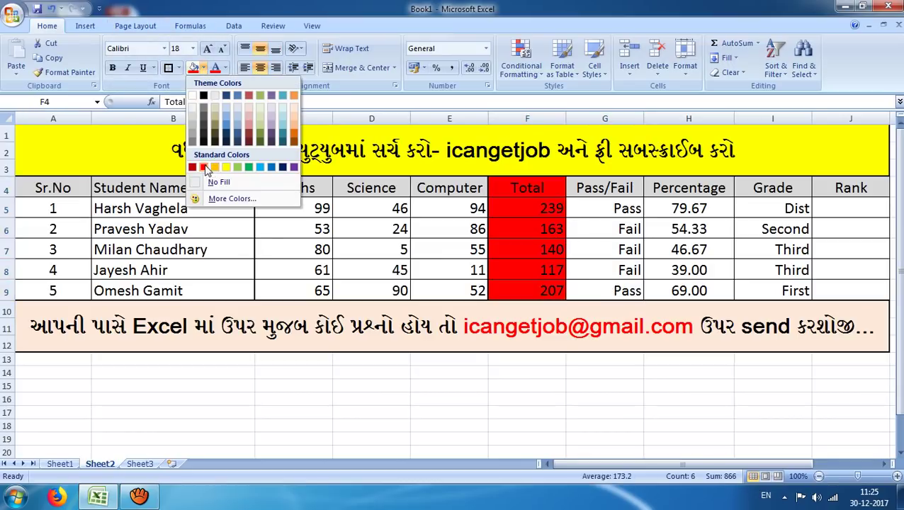
left_click(192, 167)
left_click(544, 255)
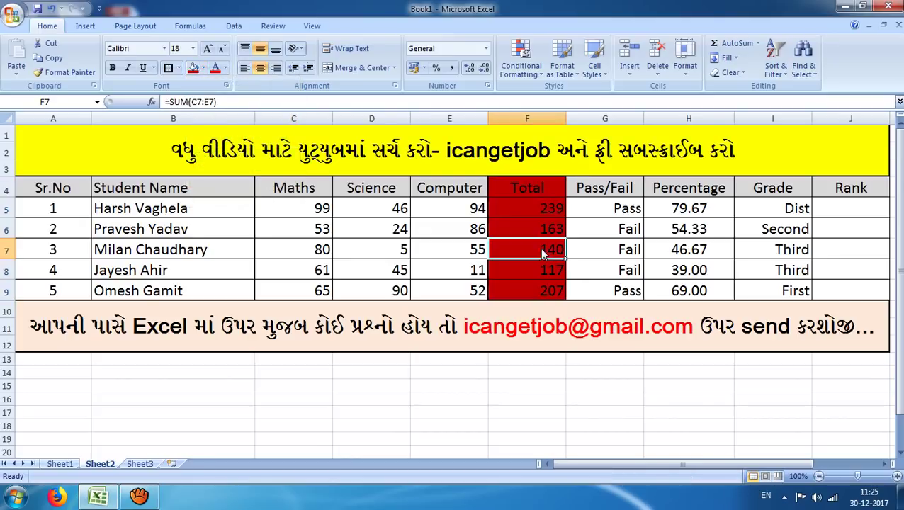
Step: Change the Total column's fill to light aqua and make it bold
left_click(203, 67)
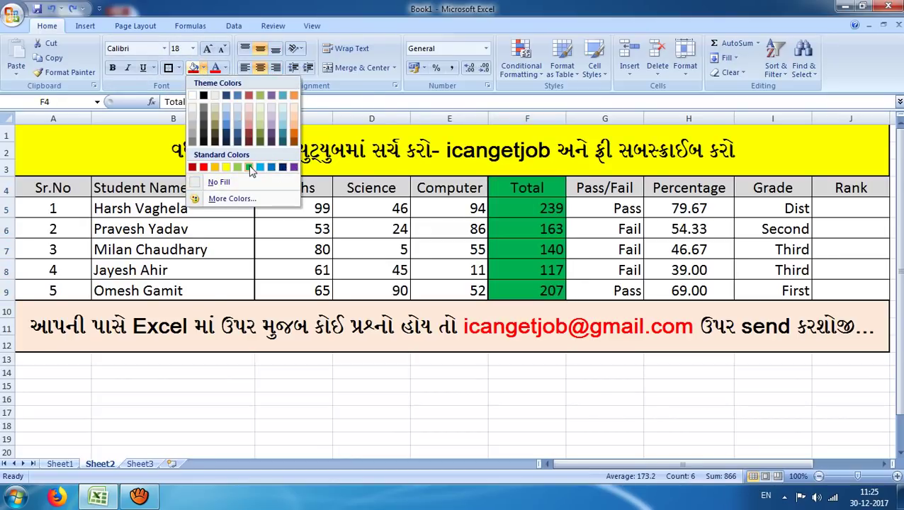
left_click(283, 109)
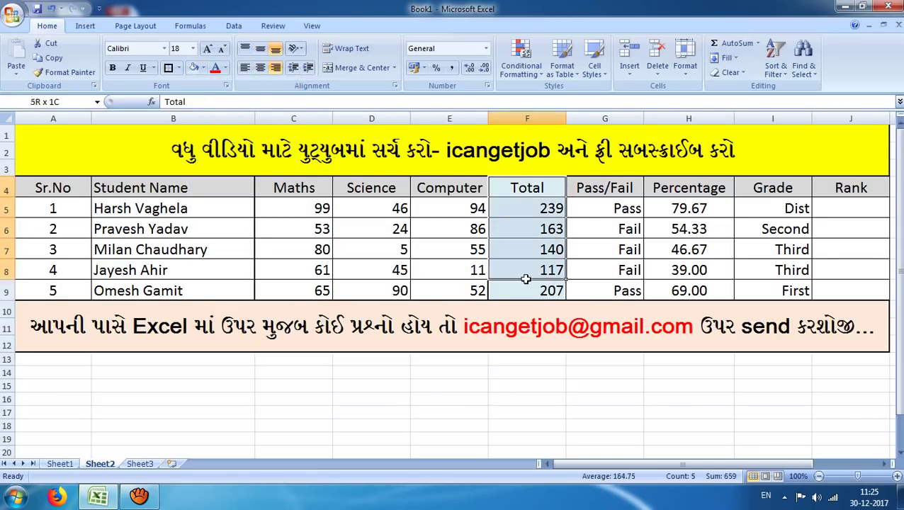
left_click(112, 67)
left_click(772, 208)
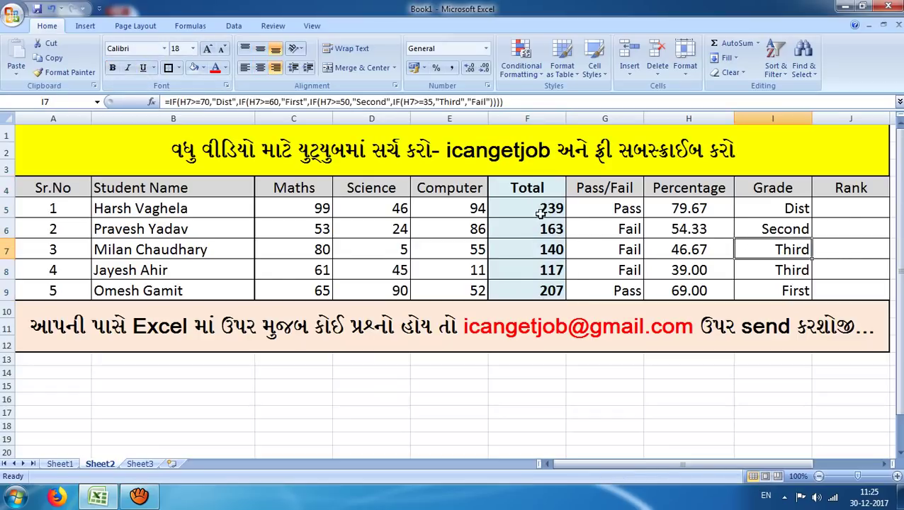
left_click_drag(539, 213, 535, 288)
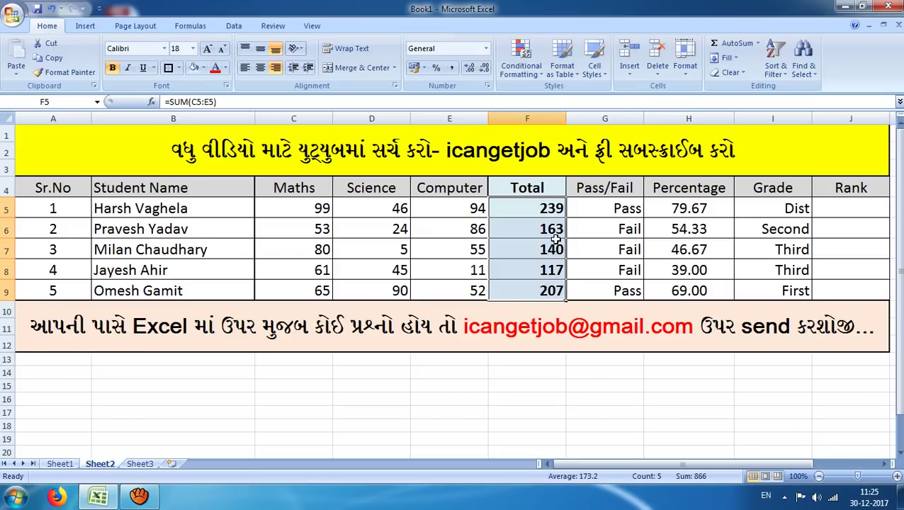
left_click(840, 214)
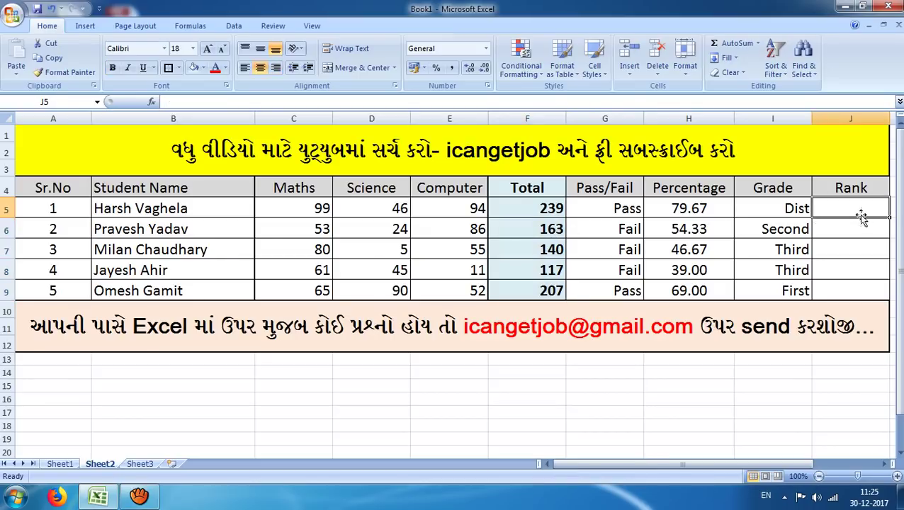
Step: Enter =RANK(F5,F5:F9) in J5 to rank the first student's total
type("=r")
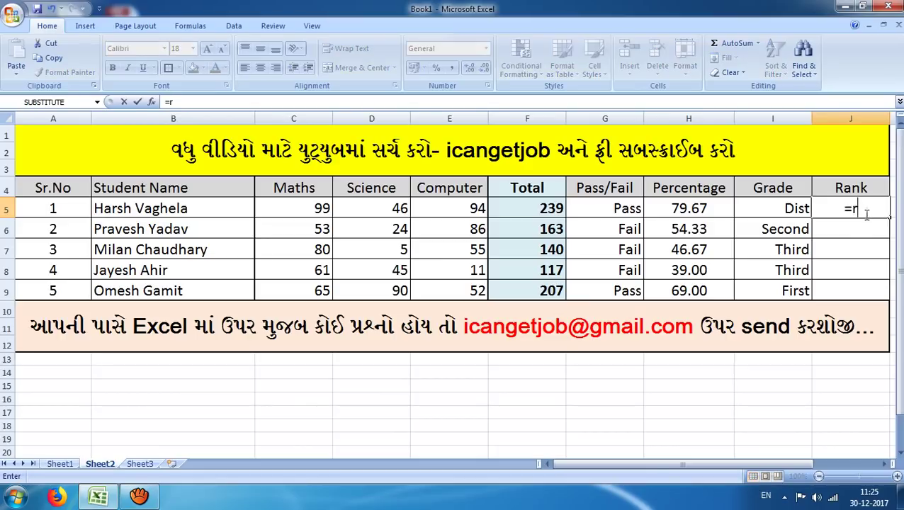
type("ank")
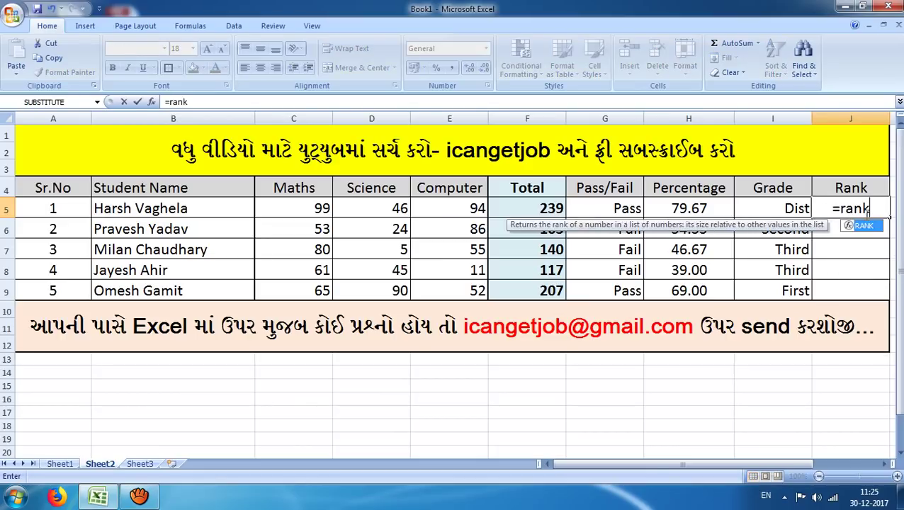
type("(")
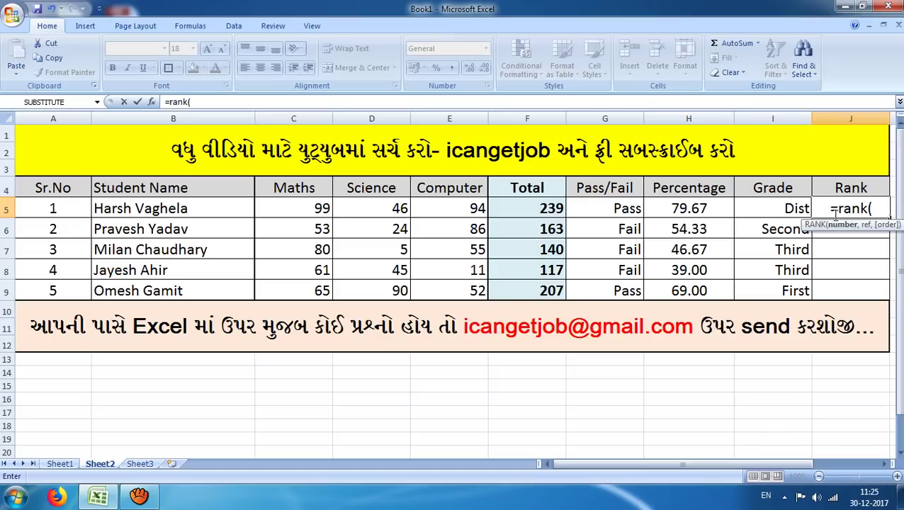
left_click(532, 211)
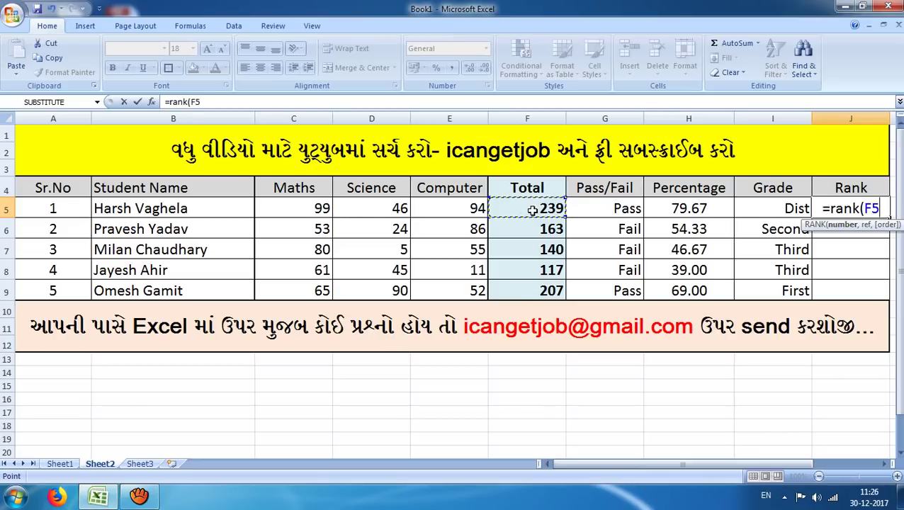
type(",")
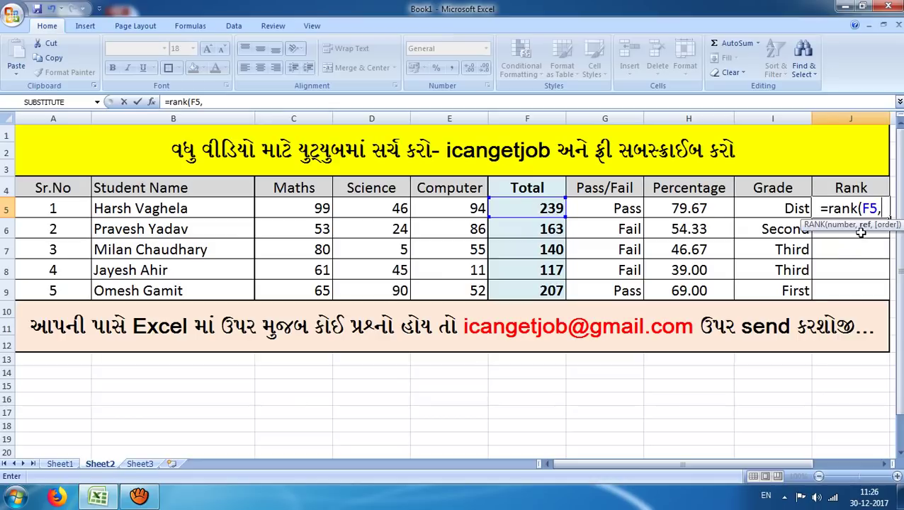
left_click(534, 205)
left_click_drag(534, 206, 525, 292)
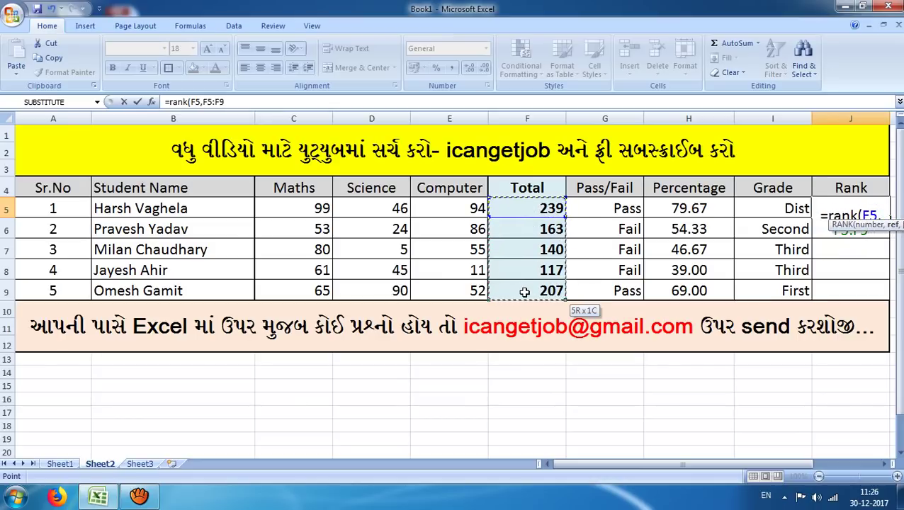
type(")")
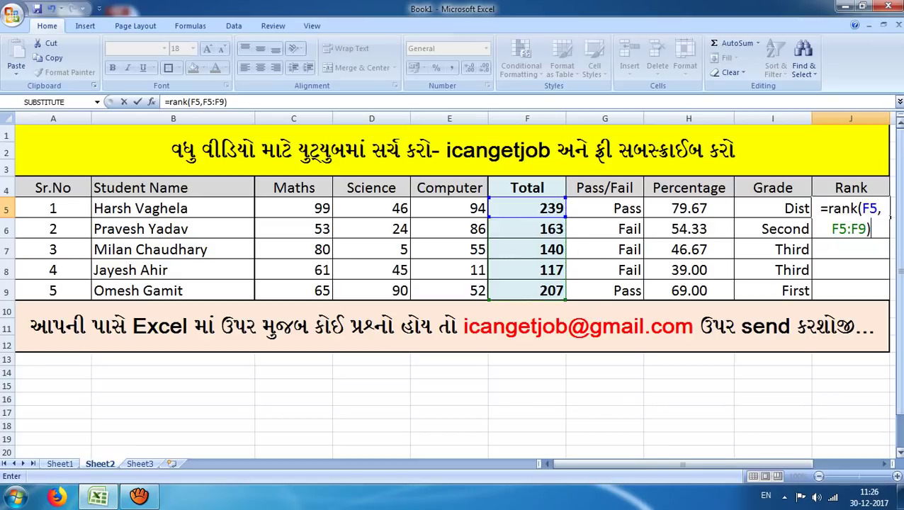
left_click(773, 208)
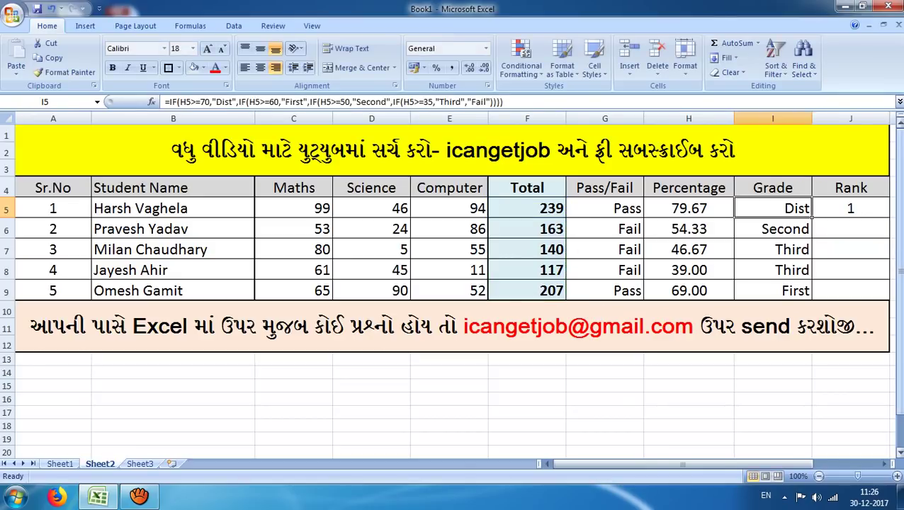
Step: Make the rank range absolute so J5 reads =RANK(F5,$F$5:$F$9)
left_click(856, 210)
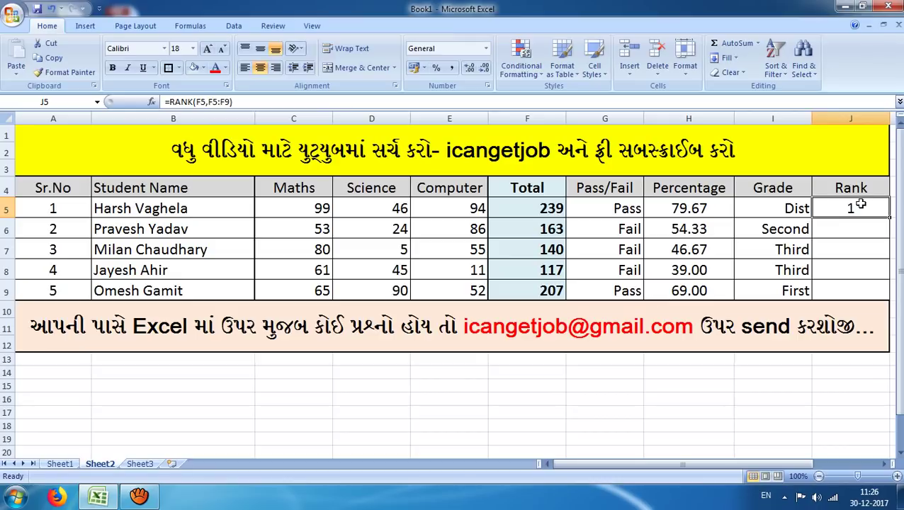
left_click(212, 101)
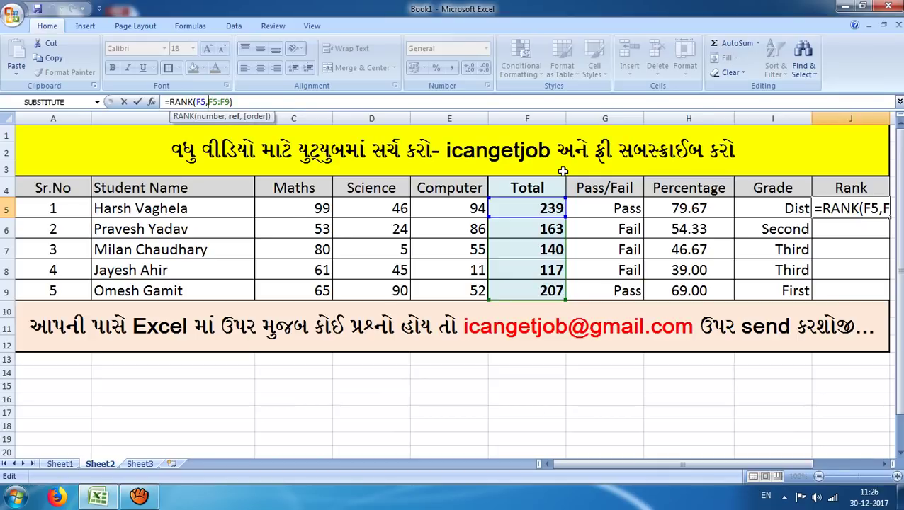
type("$")
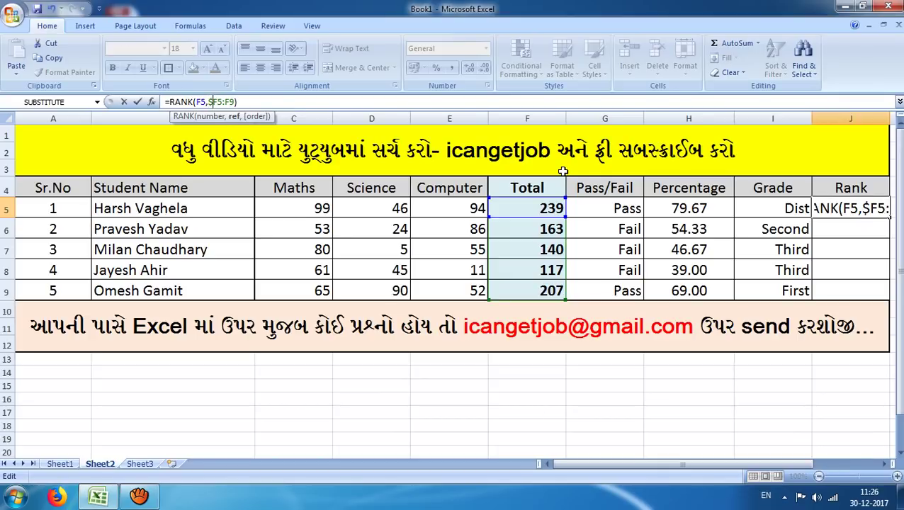
key("Right")
type("$")
key("Right")
key("Right")
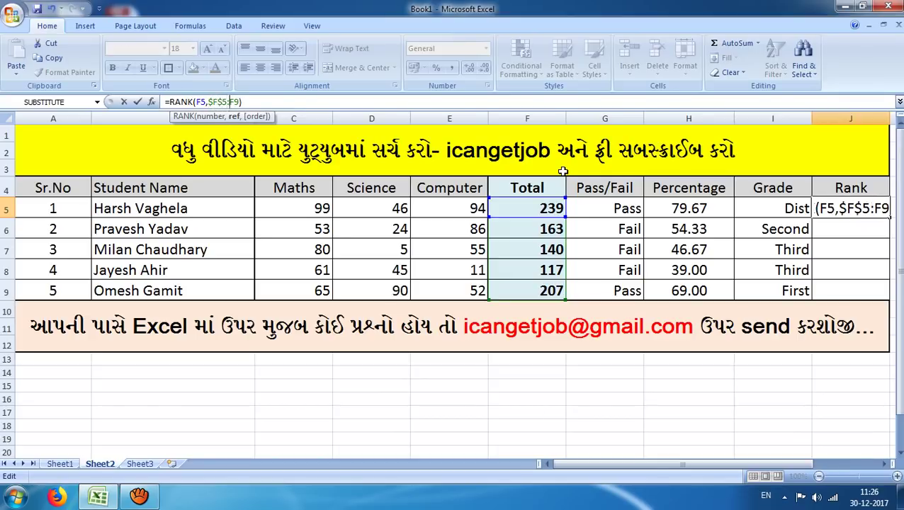
type("$F$")
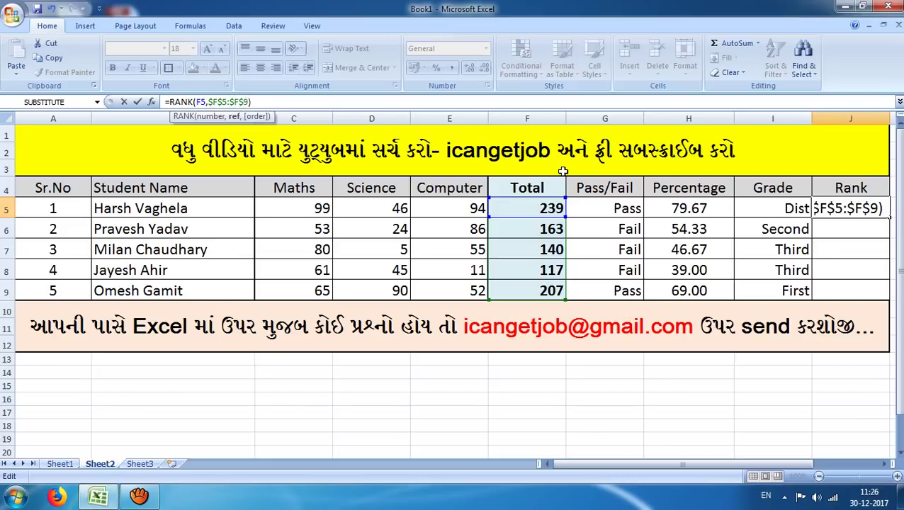
key("ctrl+Return")
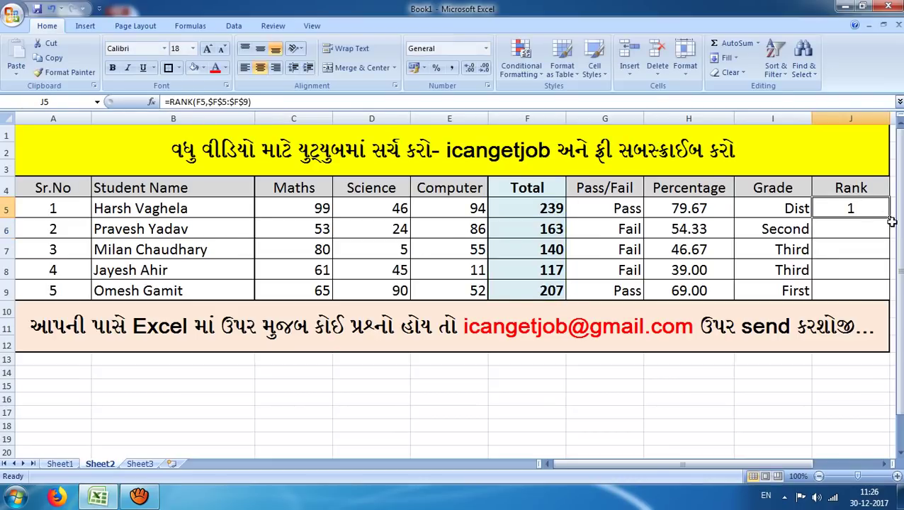
Step: Copy J5's RANK formula down to J9 and check the first and last ranks
left_click_drag(891, 222, 885, 292)
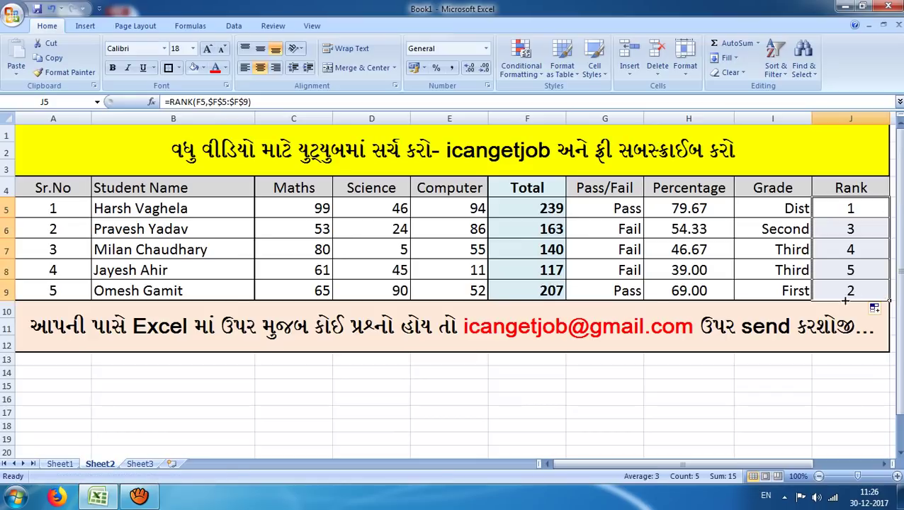
left_click(544, 214)
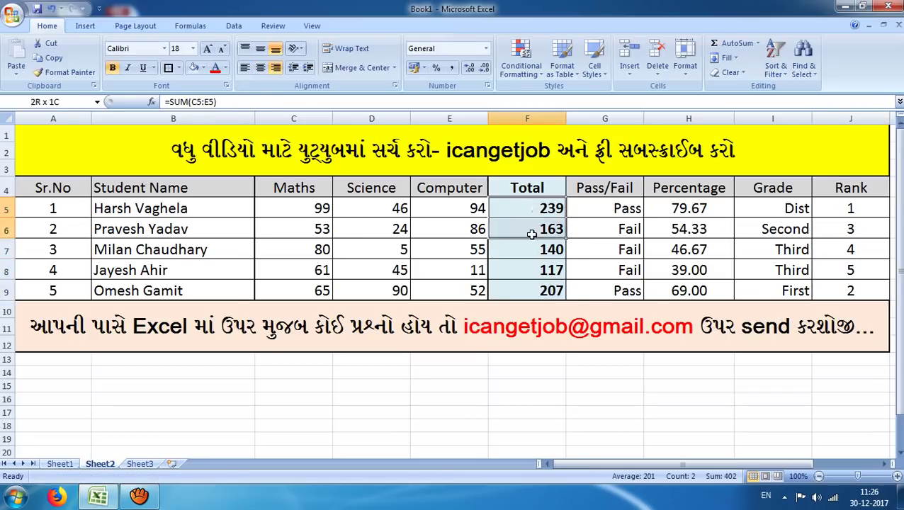
left_click_drag(529, 206, 525, 290)
left_click(875, 214)
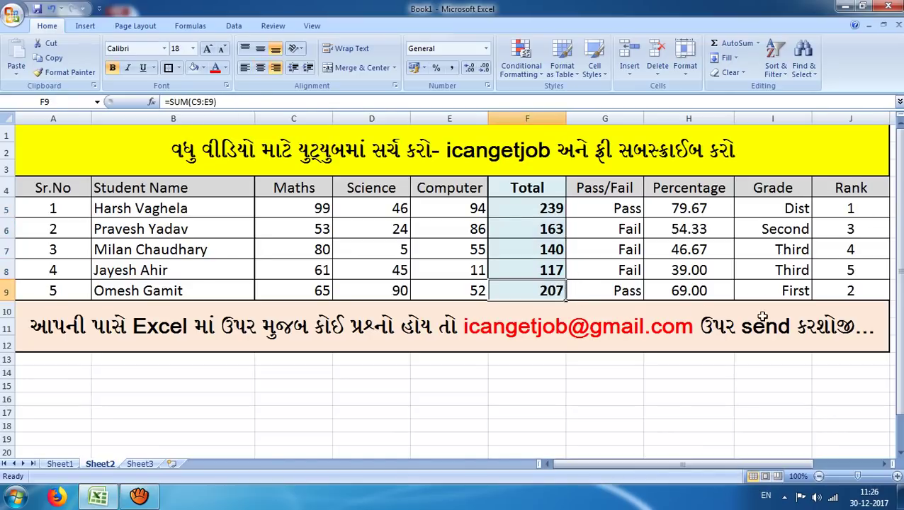
left_click(840, 293)
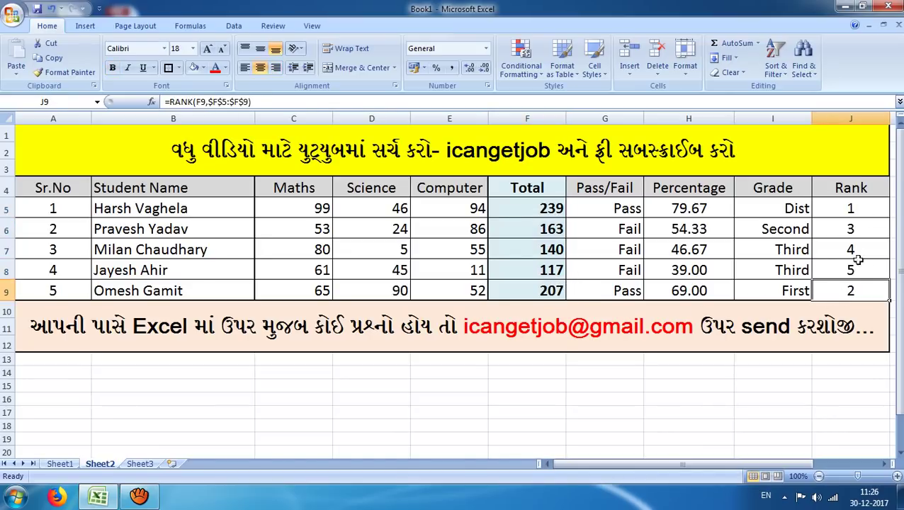
Step: Compare the second, third and fourth students' totals against their ranks
left_click(549, 232)
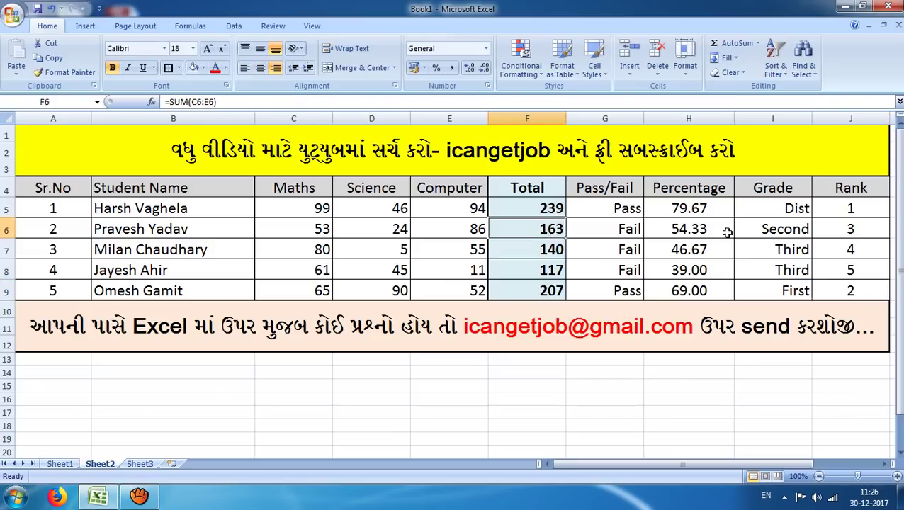
left_click(814, 234)
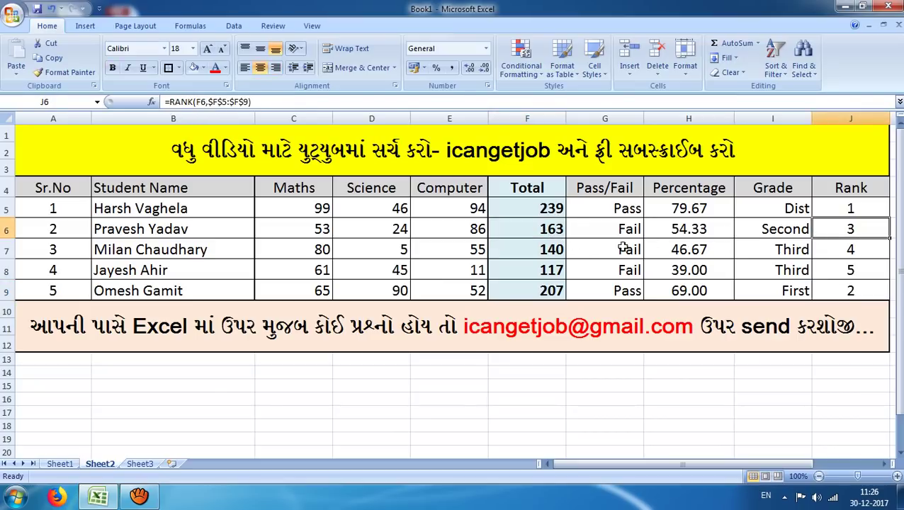
left_click(540, 254)
left_click(841, 259)
left_click(522, 277)
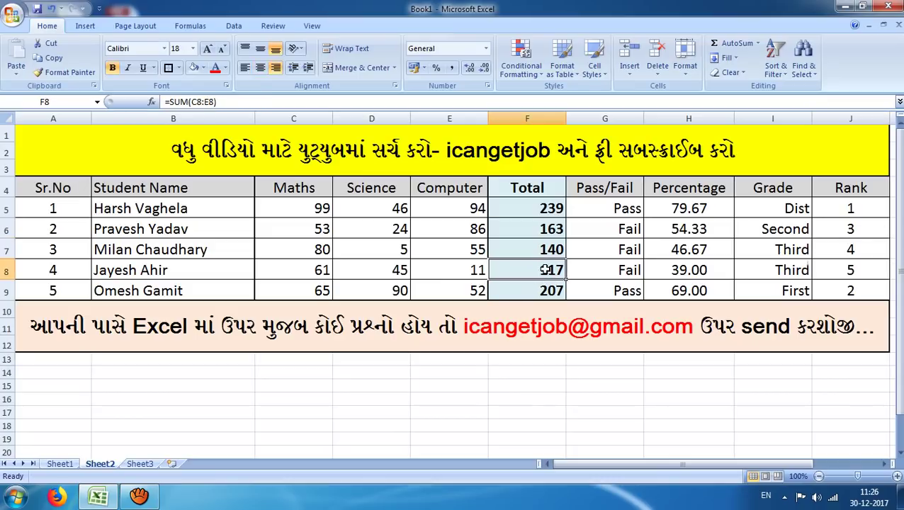
left_click(844, 274)
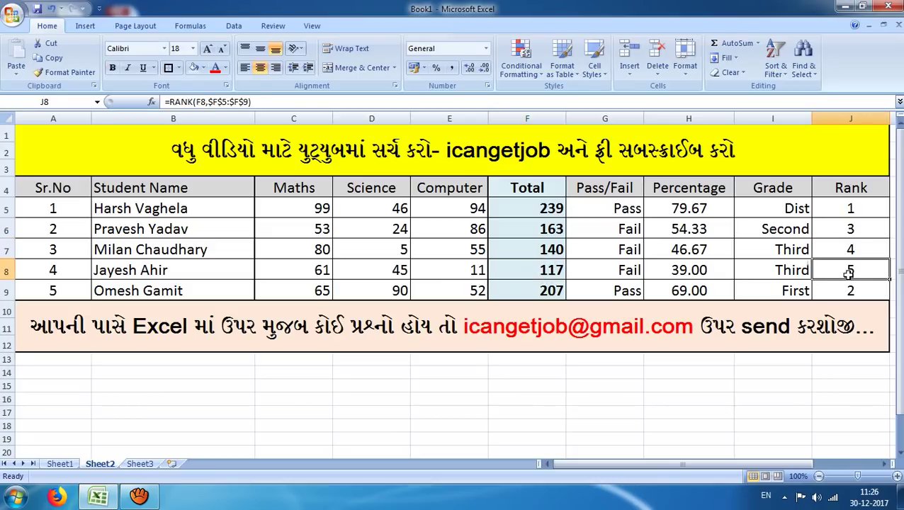
Step: Select the banner below the table, then the Pass/Fail and Total columns with headings
left_click(370, 377)
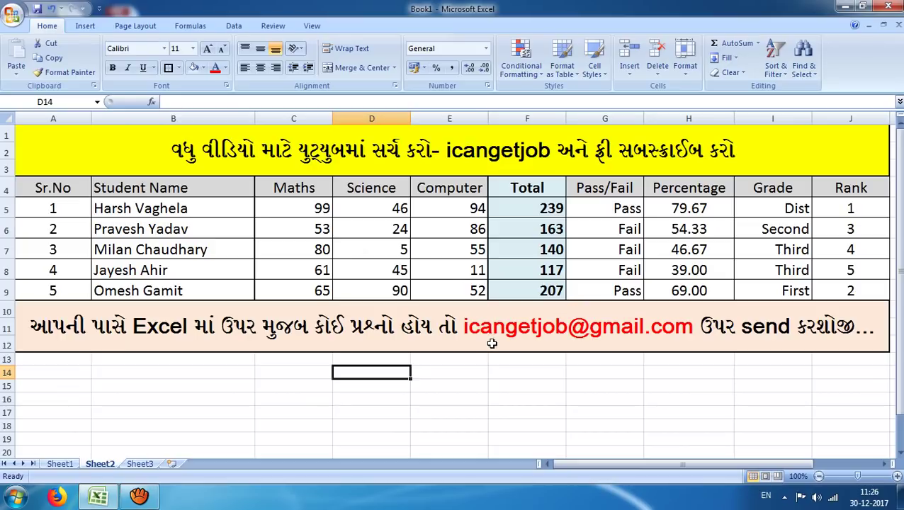
left_click(469, 337)
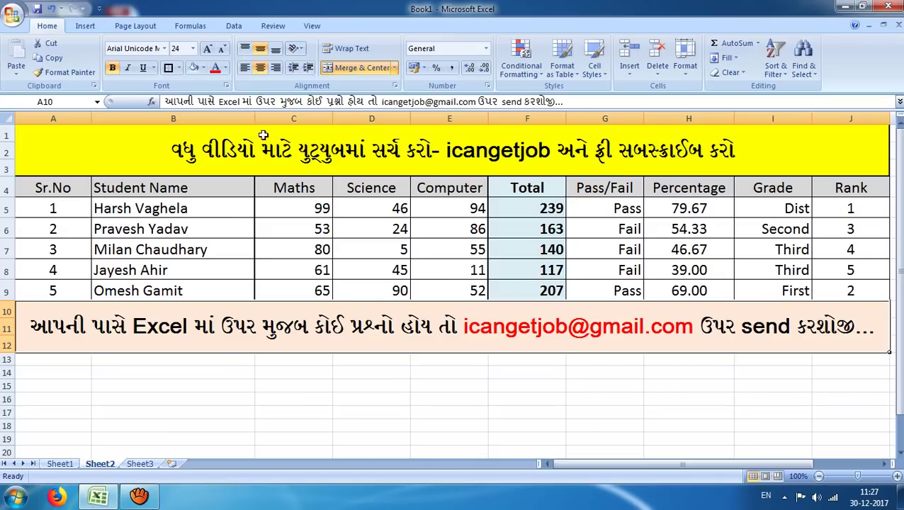
left_click(602, 225)
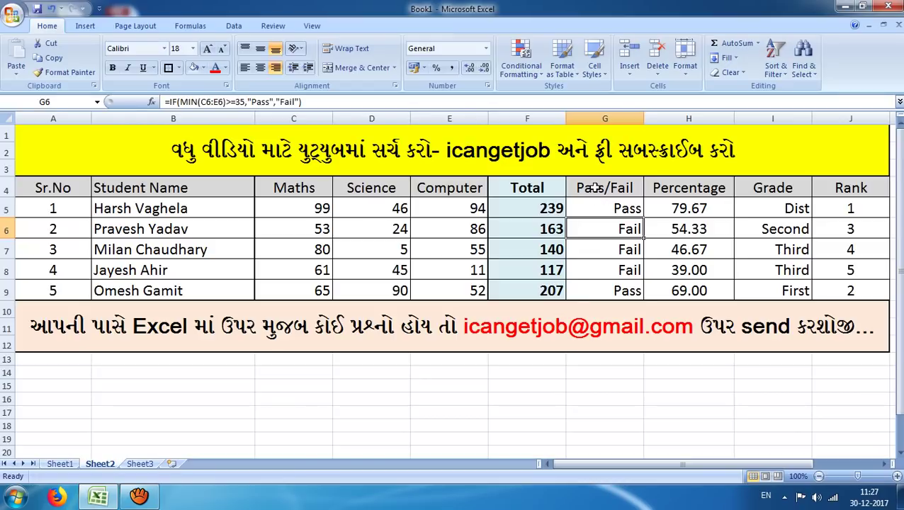
left_click_drag(594, 188, 586, 291)
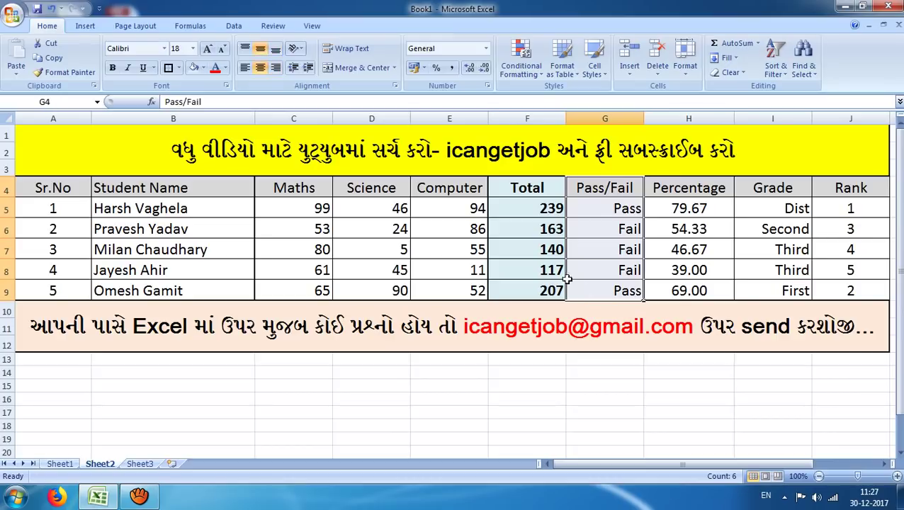
left_click_drag(532, 187, 517, 291)
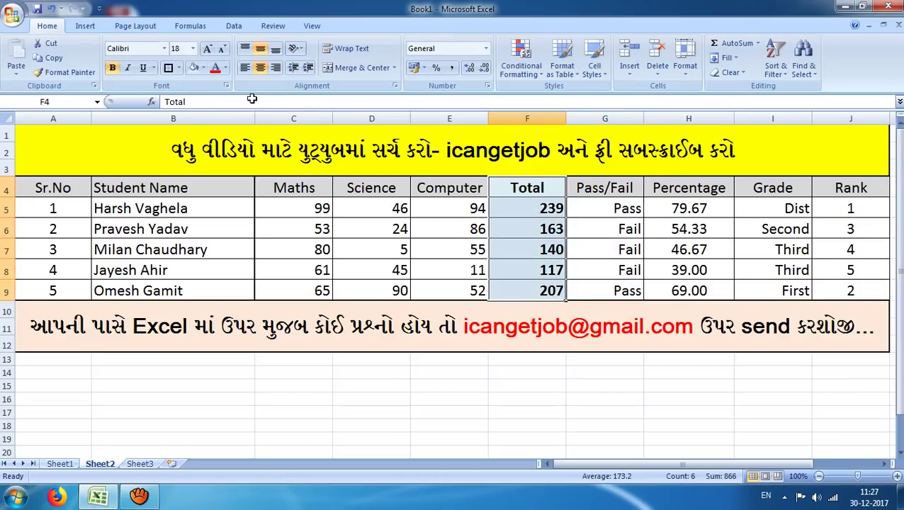
Step: Set the Total column to No Fill and select the Pass/Fail results G5:G9
left_click(204, 67)
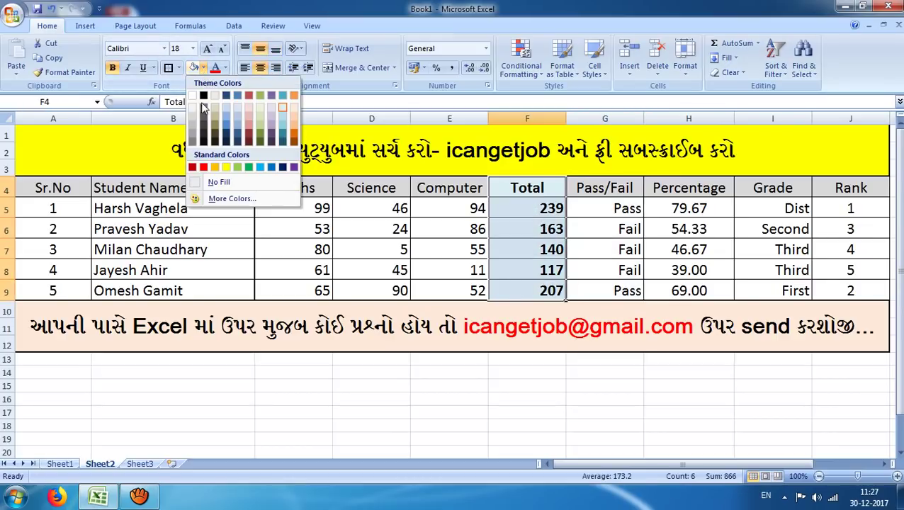
left_click(206, 182)
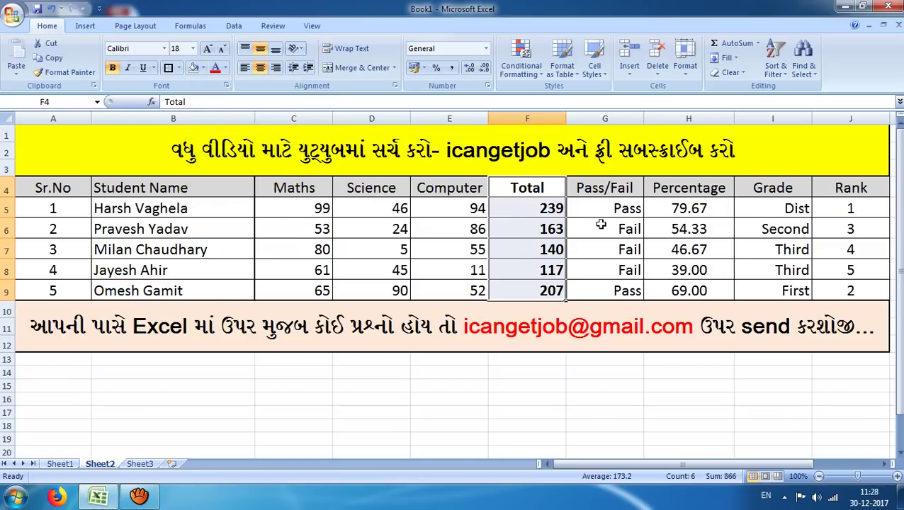
left_click(607, 209)
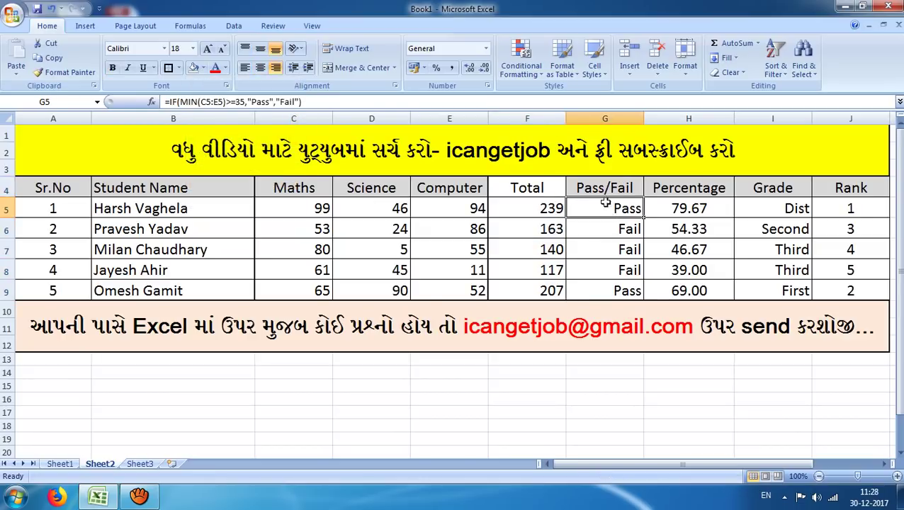
left_click_drag(606, 205, 606, 289)
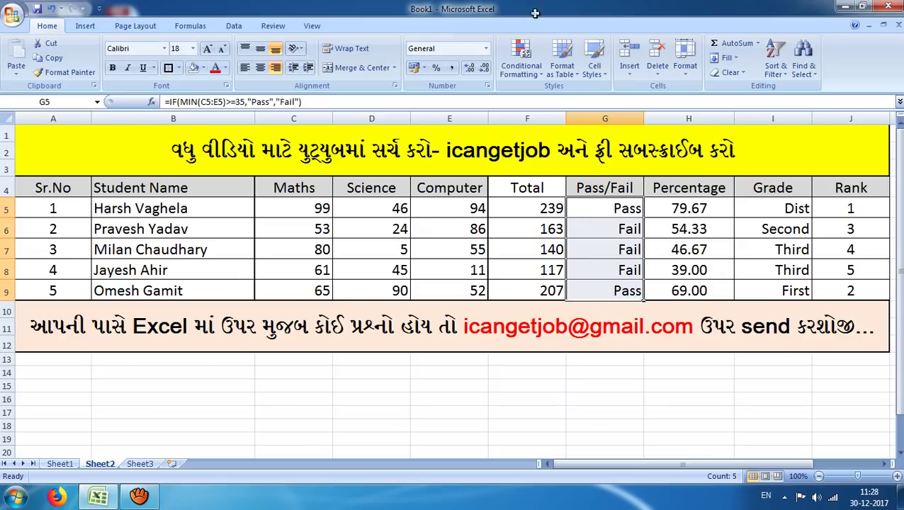
Step: Add an Equal To rule giving Fail cells a light red fill with dark red text
left_click(522, 62)
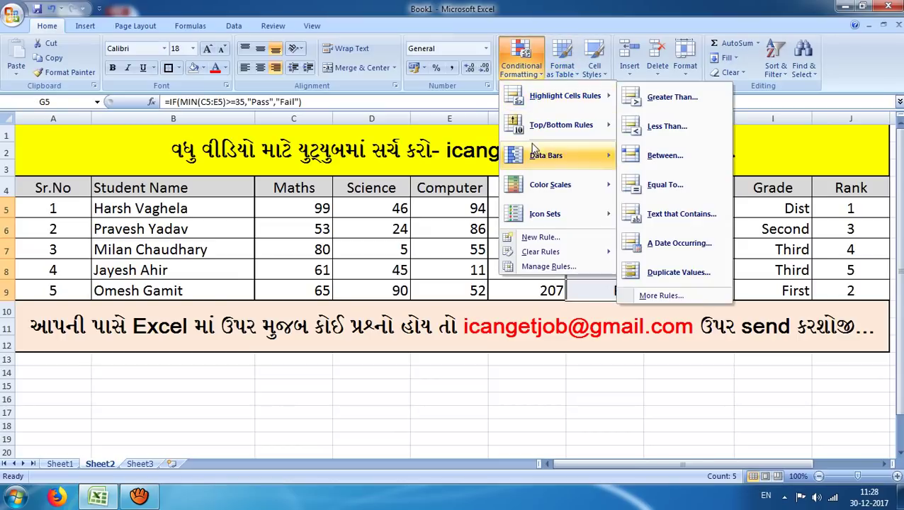
left_click(670, 186)
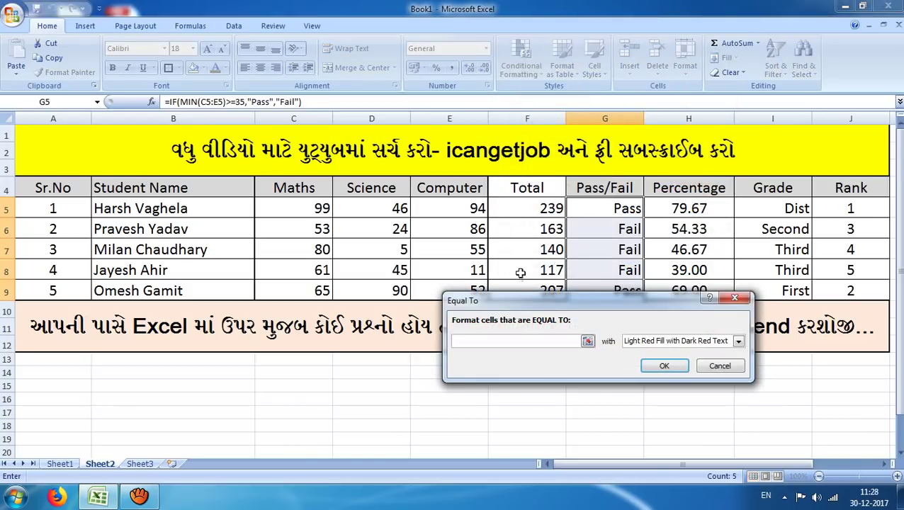
type("Fai")
type("l")
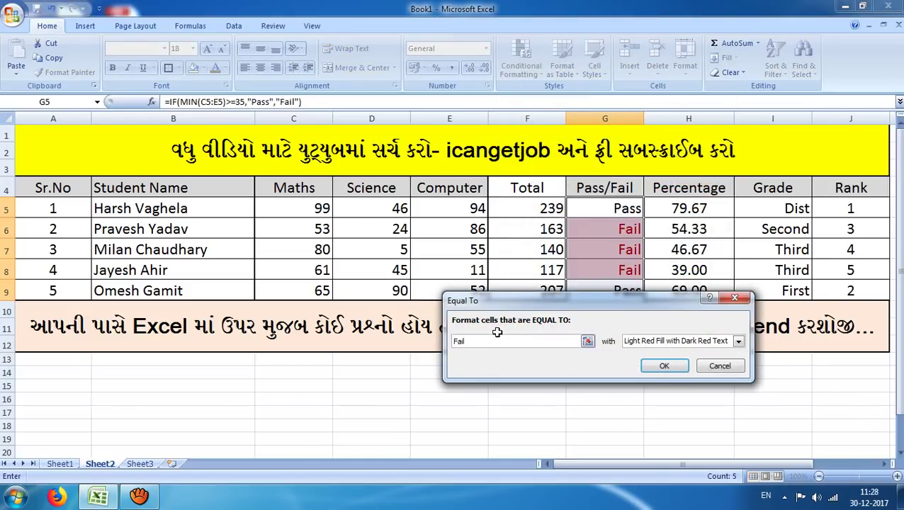
left_click_drag(609, 306, 453, 37)
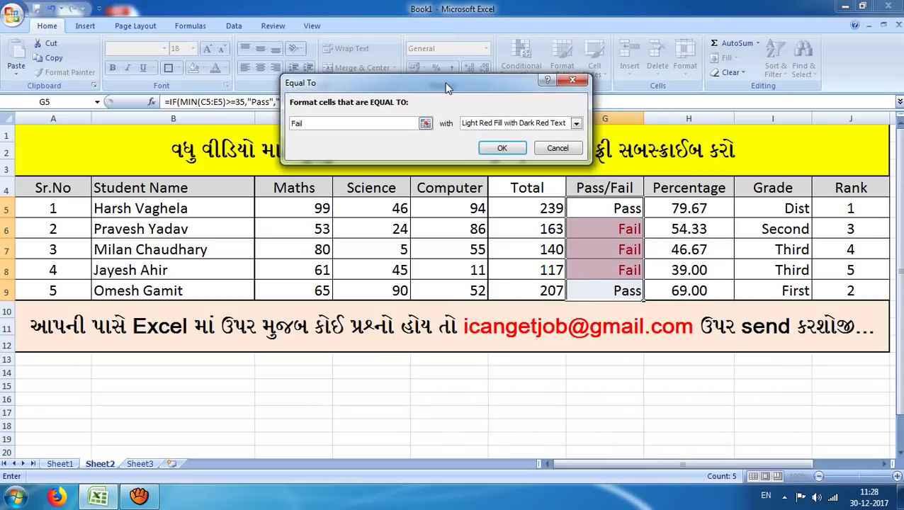
left_click(521, 99)
left_click(686, 286)
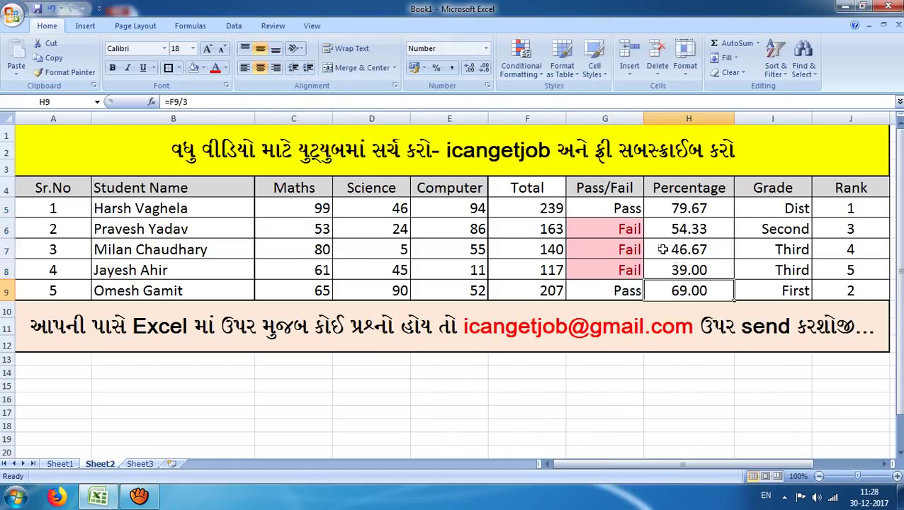
left_click_drag(616, 211, 618, 281)
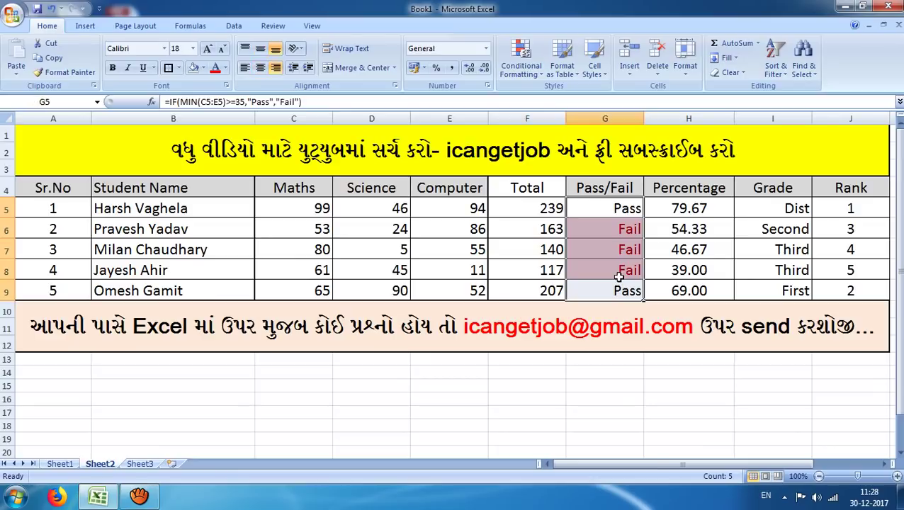
left_click(528, 69)
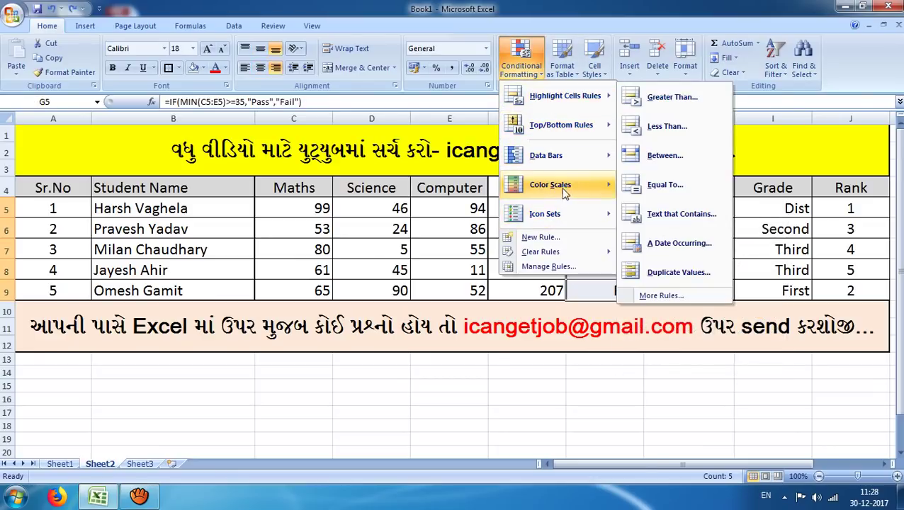
mouse_move(565, 96)
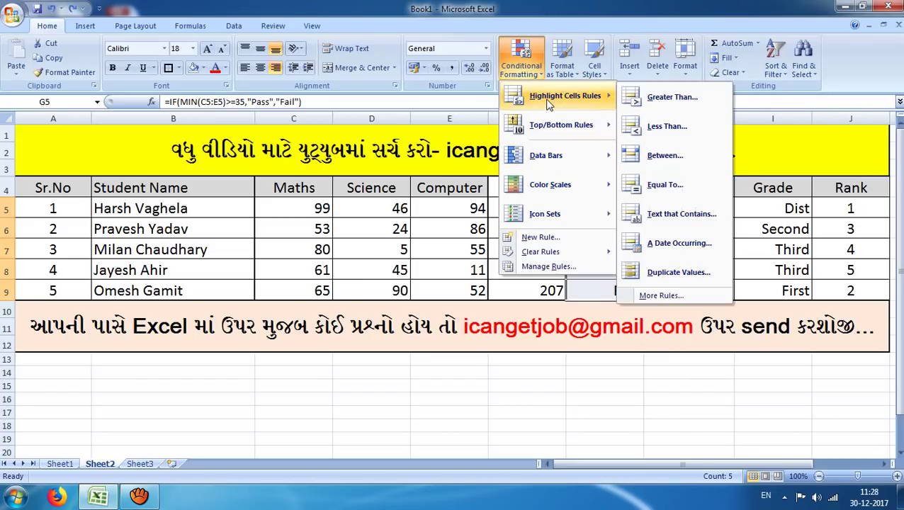
Step: Add an Equal To "Pass" rule with Green Fill and Dark Green Text on G5:G9
left_click(666, 178)
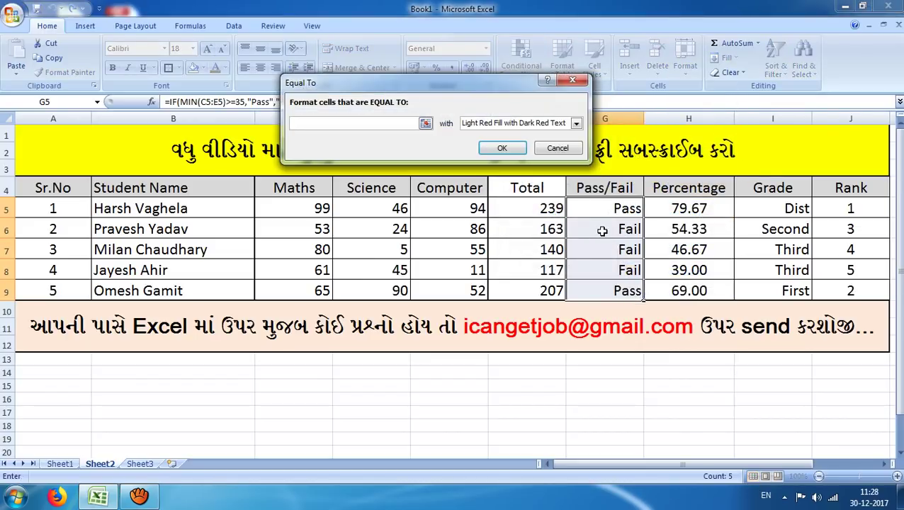
type("Pass")
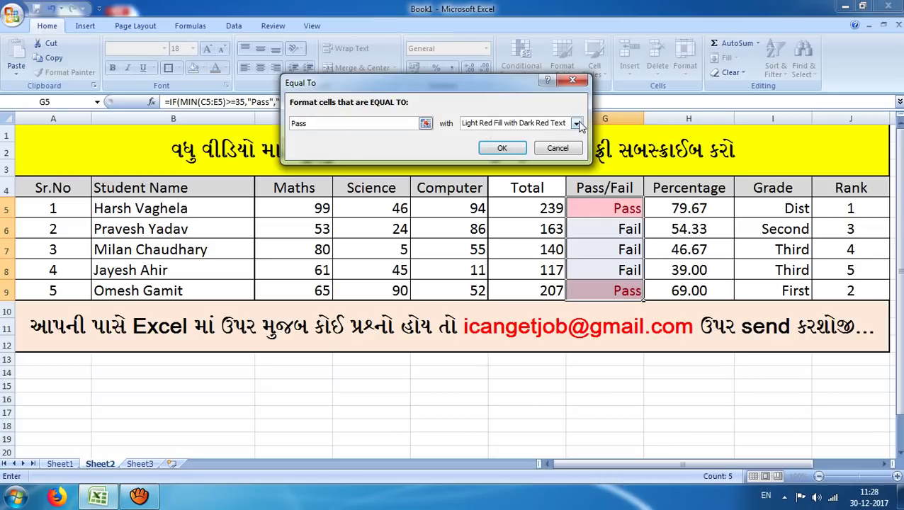
left_click(576, 123)
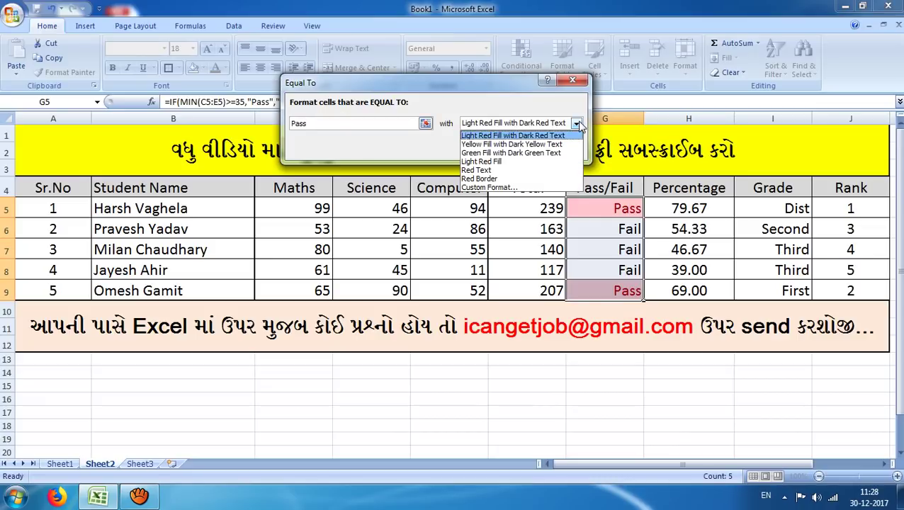
left_click(494, 153)
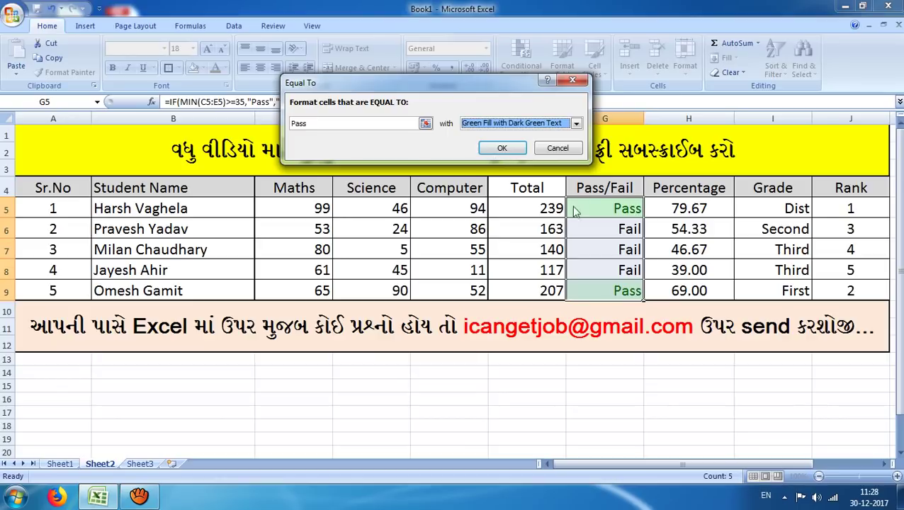
left_click(502, 148)
left_click(729, 256)
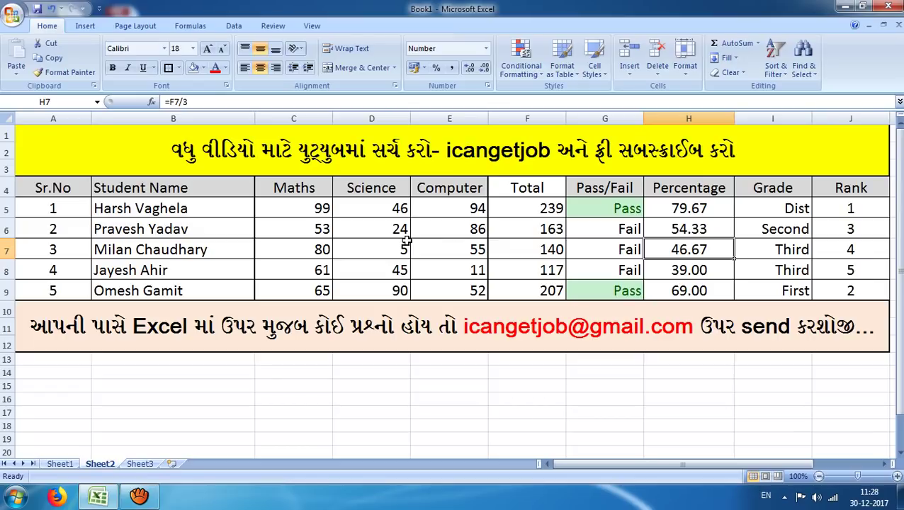
left_click(366, 211)
Step: Add a Less Than 60 rule on Science marks D5:D9 with light red fill and dark red text
left_click_drag(366, 211, 362, 290)
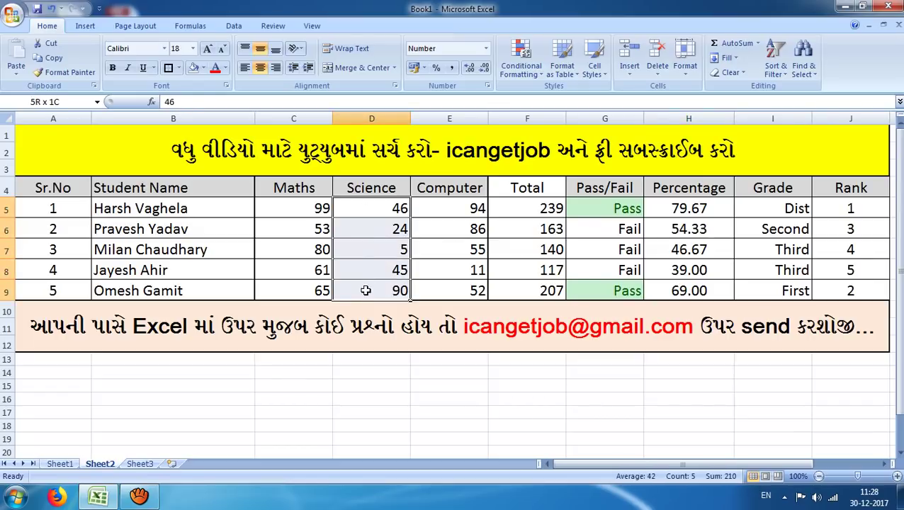
left_click(523, 71)
mouse_move(565, 96)
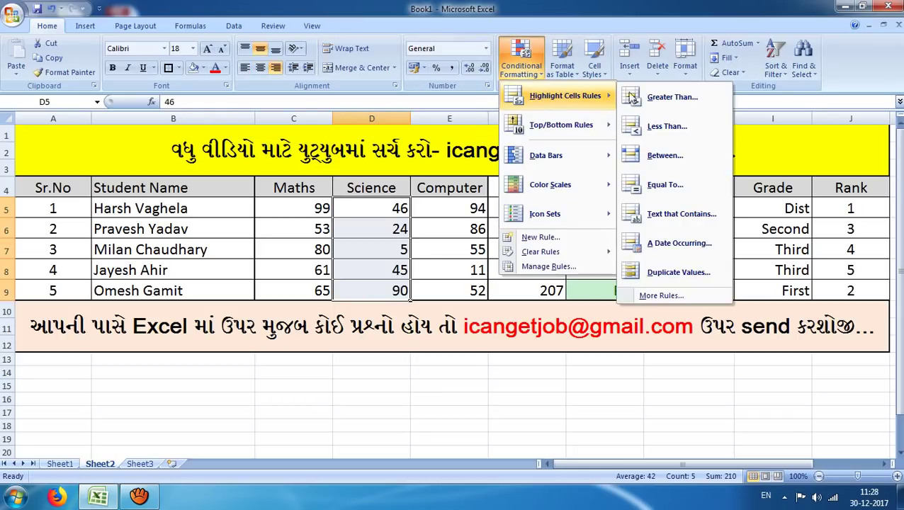
left_click(666, 135)
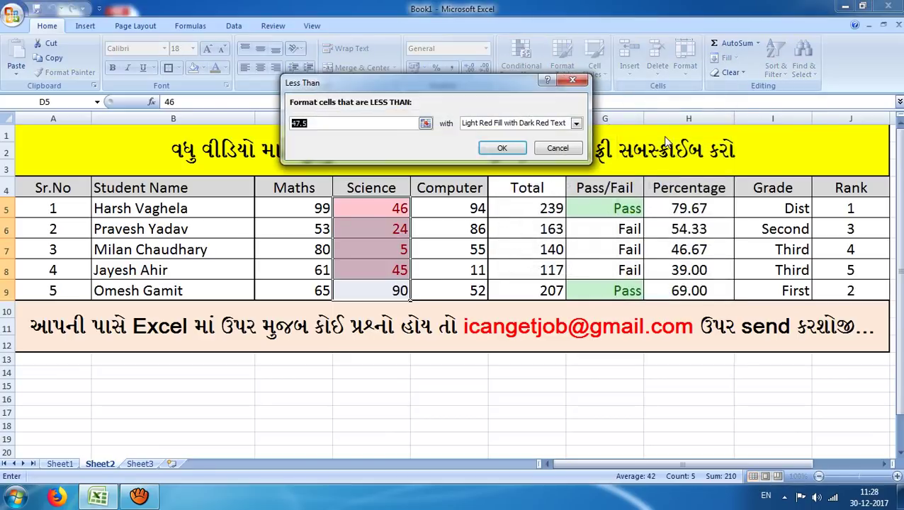
type("6")
type("0")
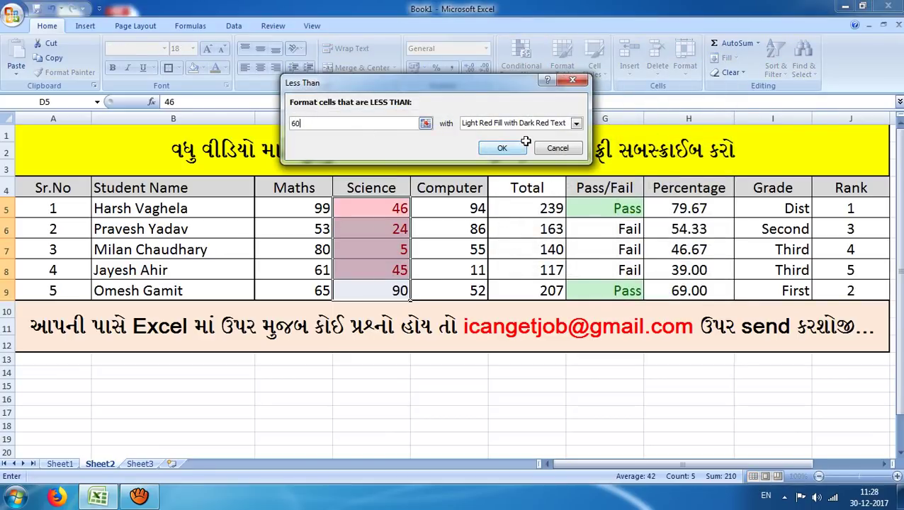
left_click(501, 147)
left_click(449, 250)
left_click_drag(399, 214, 378, 273)
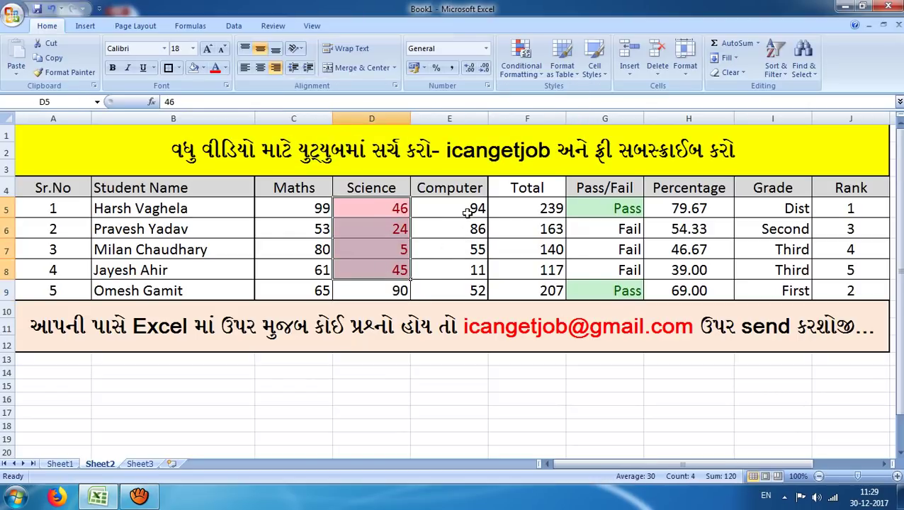
left_click_drag(466, 211, 454, 289)
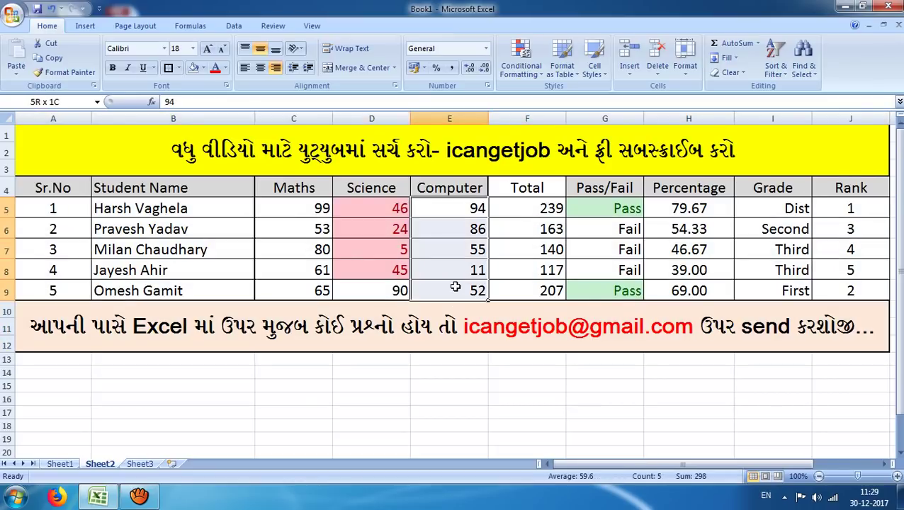
Step: Select the Computer marks and start a Greater Than highlight rule with value 74
left_click_drag(456, 287, 454, 285)
left_click(533, 77)
mouse_move(564, 96)
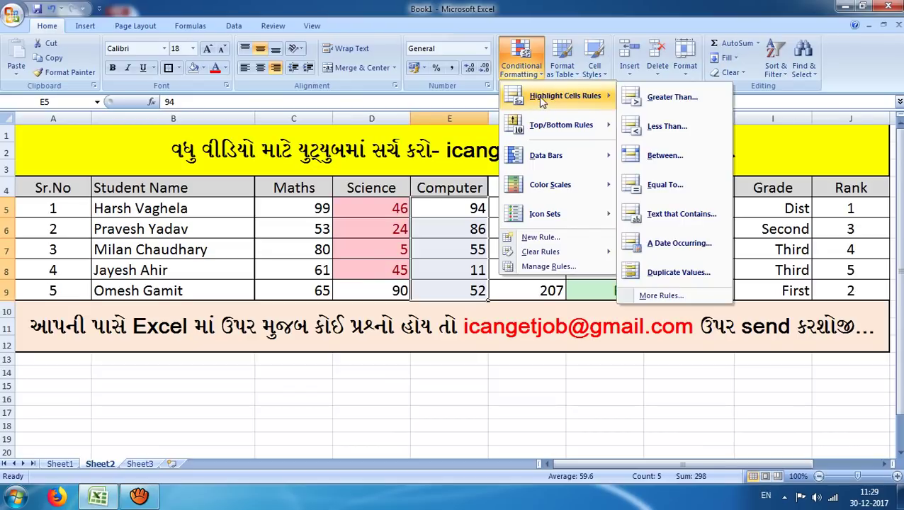
left_click(651, 108)
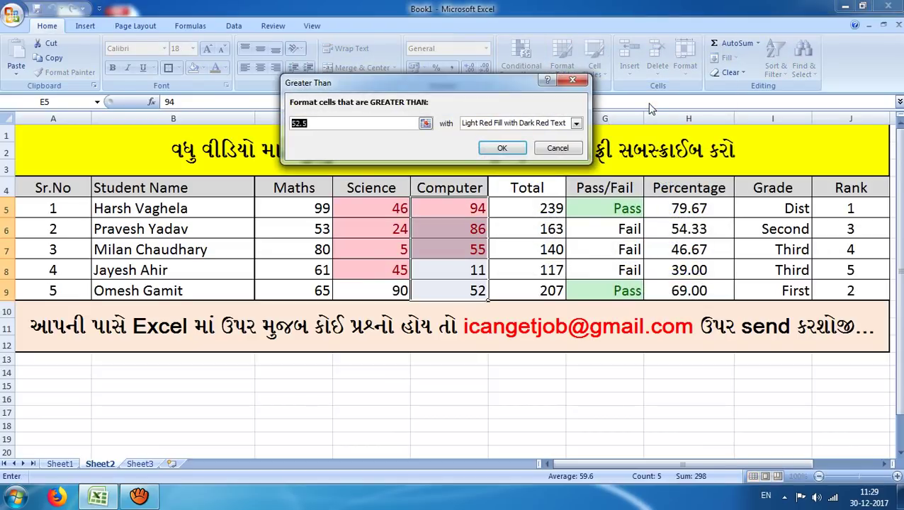
type("74")
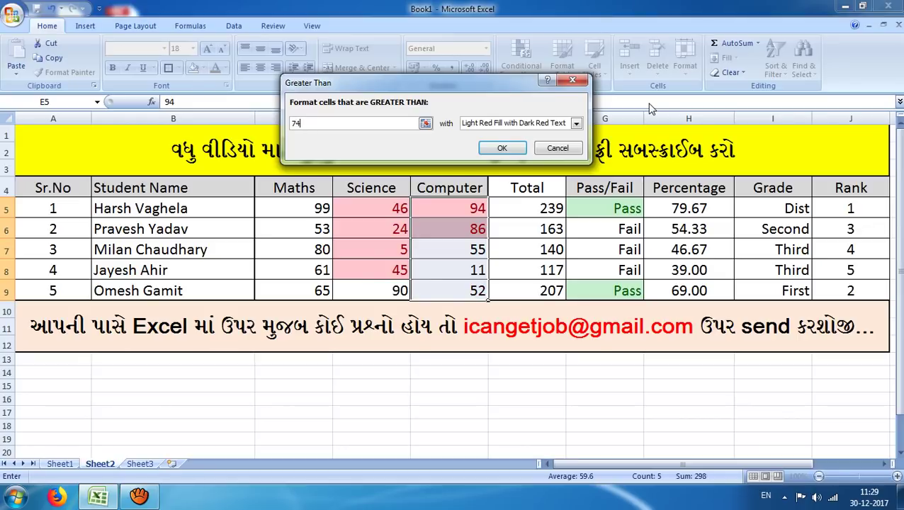
Step: Try a custom strikethrough format for the matching marks
left_click(484, 126)
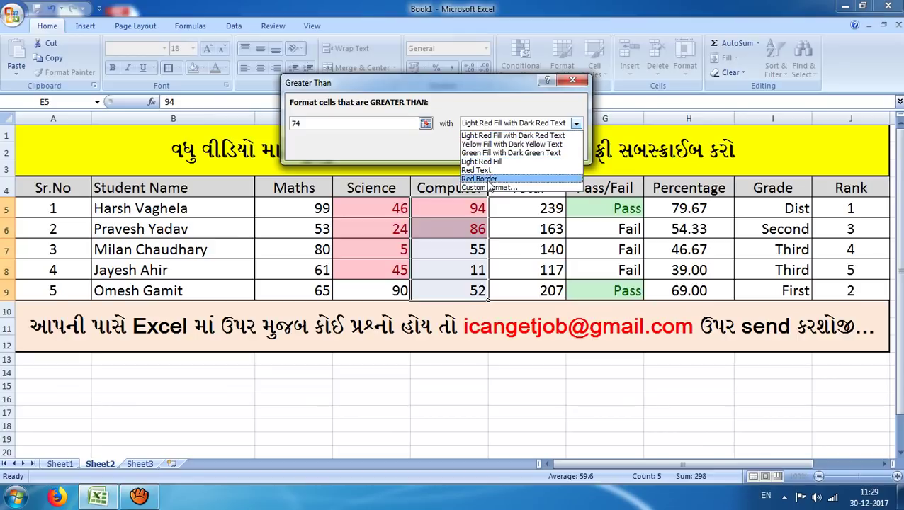
left_click(487, 188)
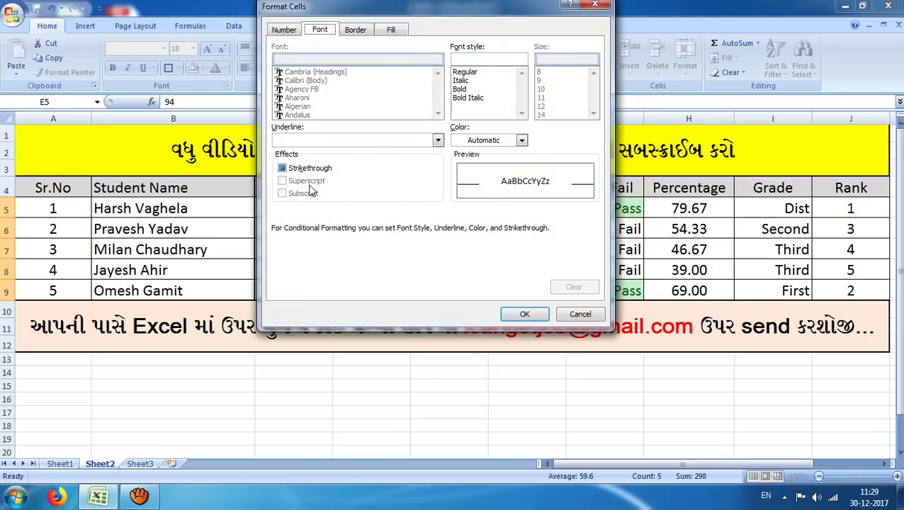
left_click(310, 169)
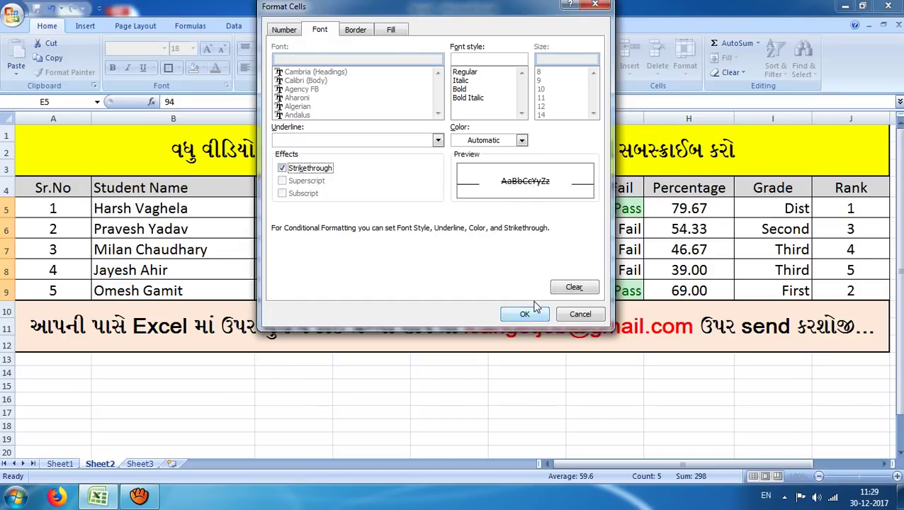
left_click(525, 321)
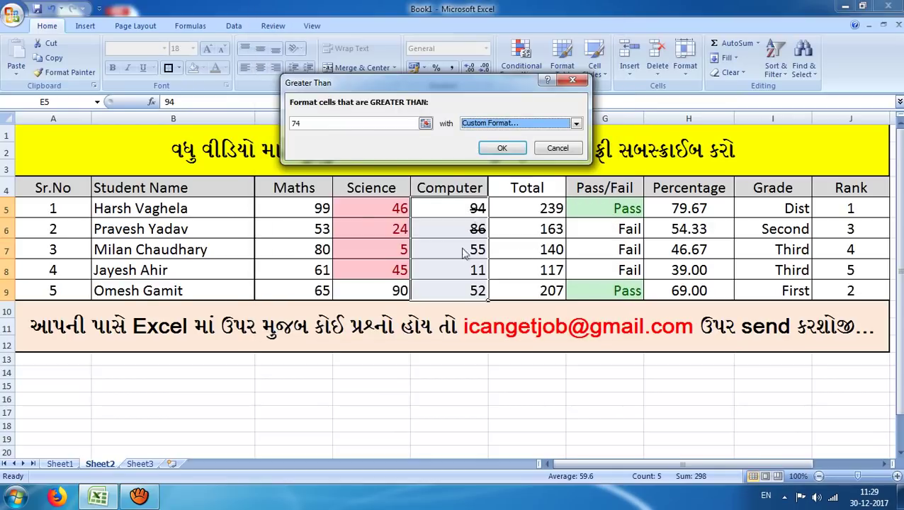
Step: Switch the rule to Yellow Fill with Dark Yellow Text and apply it
left_click(505, 124)
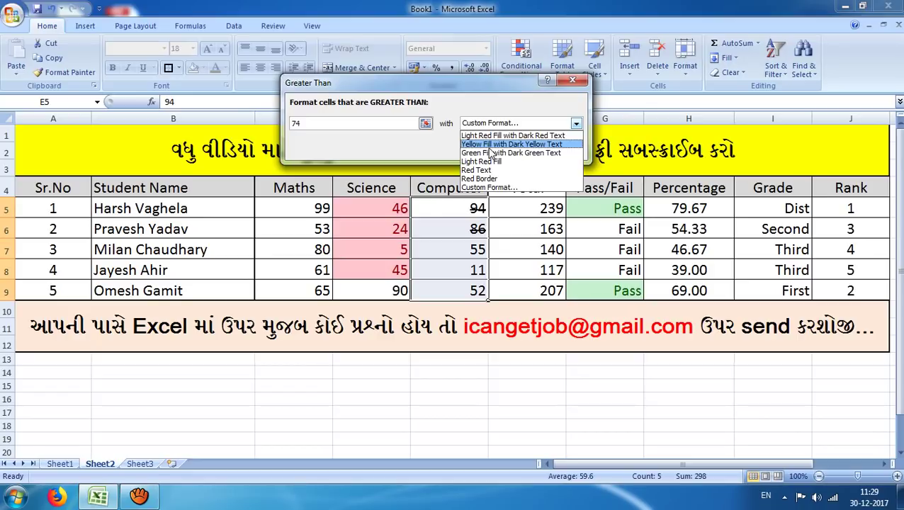
left_click(489, 145)
left_click(498, 150)
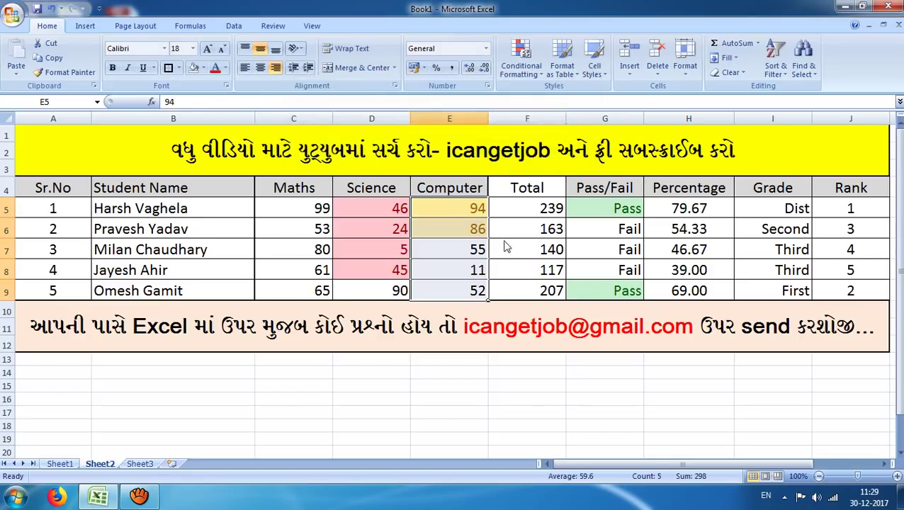
left_click(505, 245)
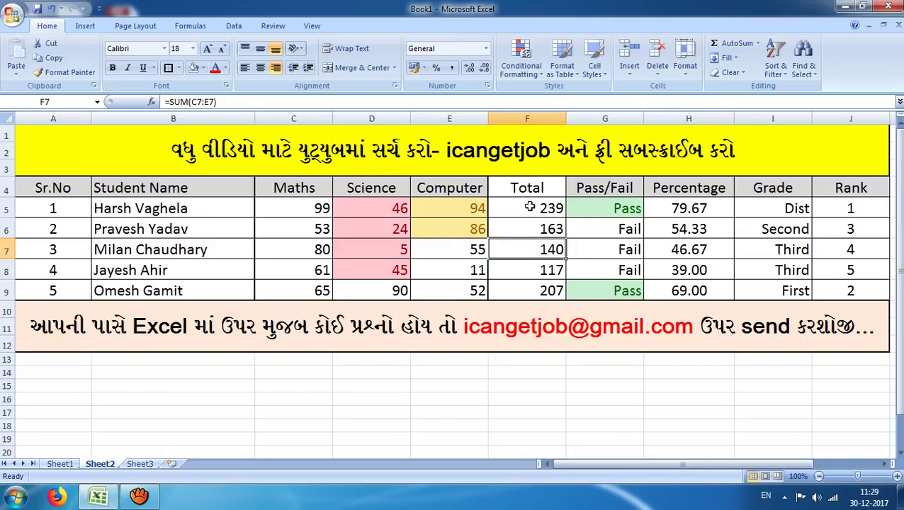
left_click_drag(530, 206, 513, 297)
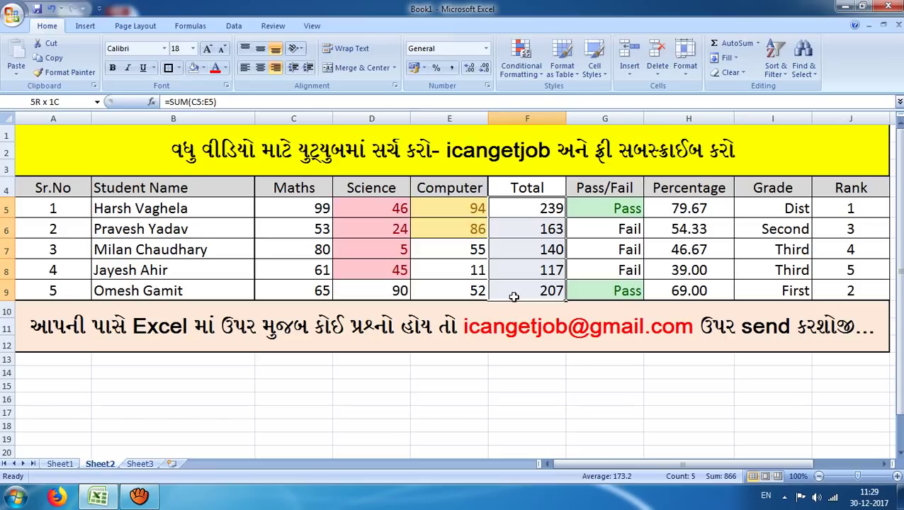
left_click(775, 76)
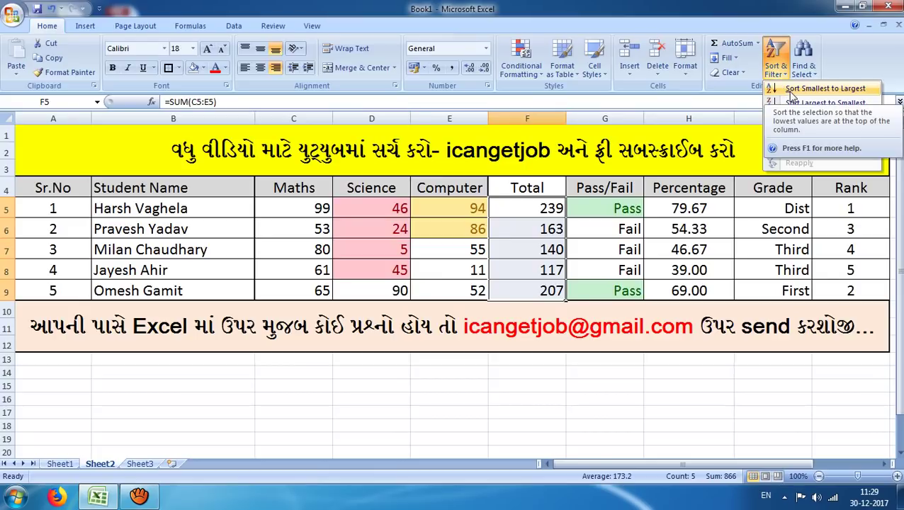
left_click(791, 96)
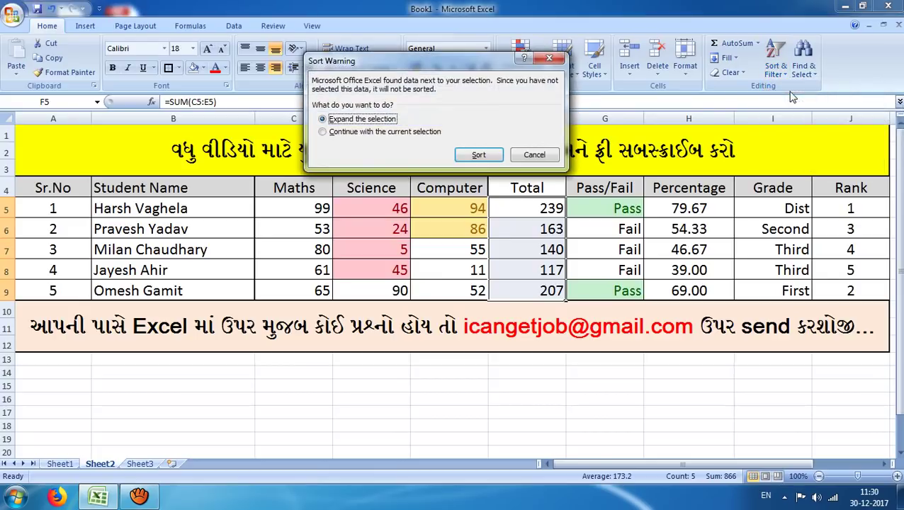
left_click(349, 132)
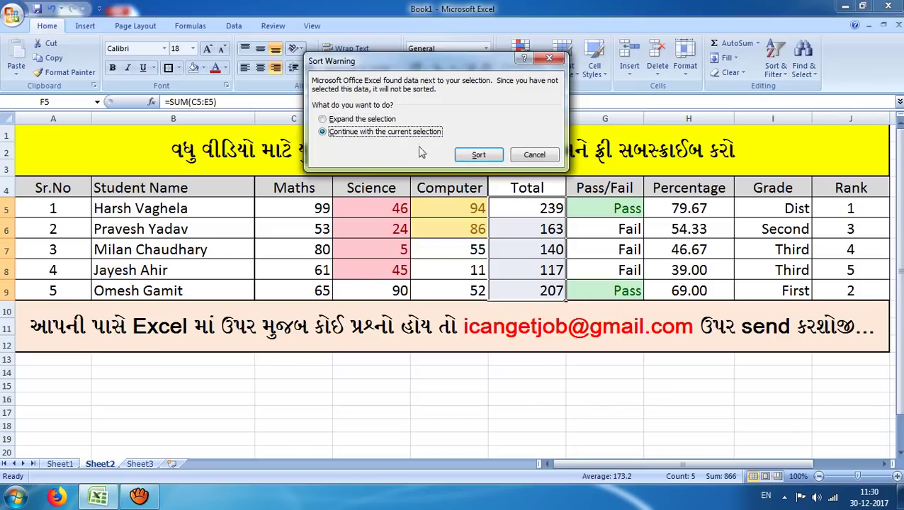
left_click(478, 154)
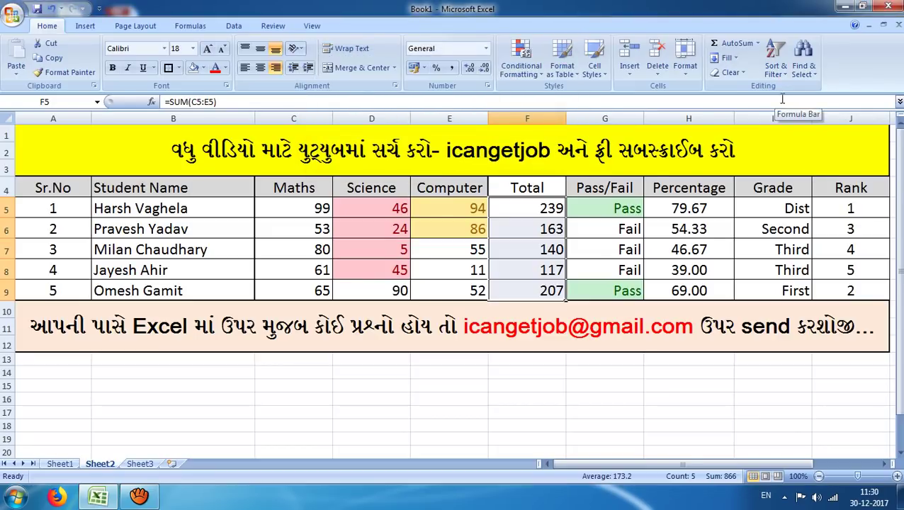
left_click(447, 210)
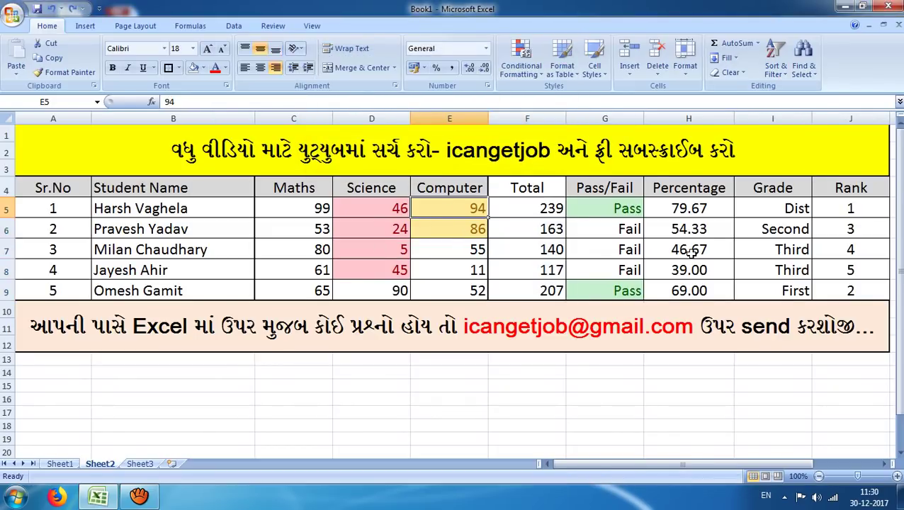